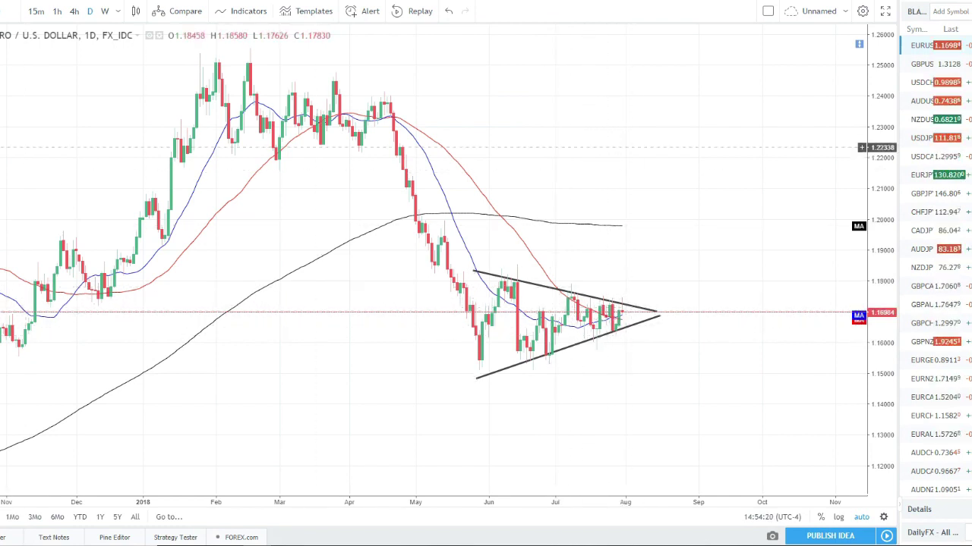
Sketch a trend line descending from beneath the triangle's lower boundary to illustrate a downside break, and delete it
{"action": "left_click", "coordinate": [631, 322]}
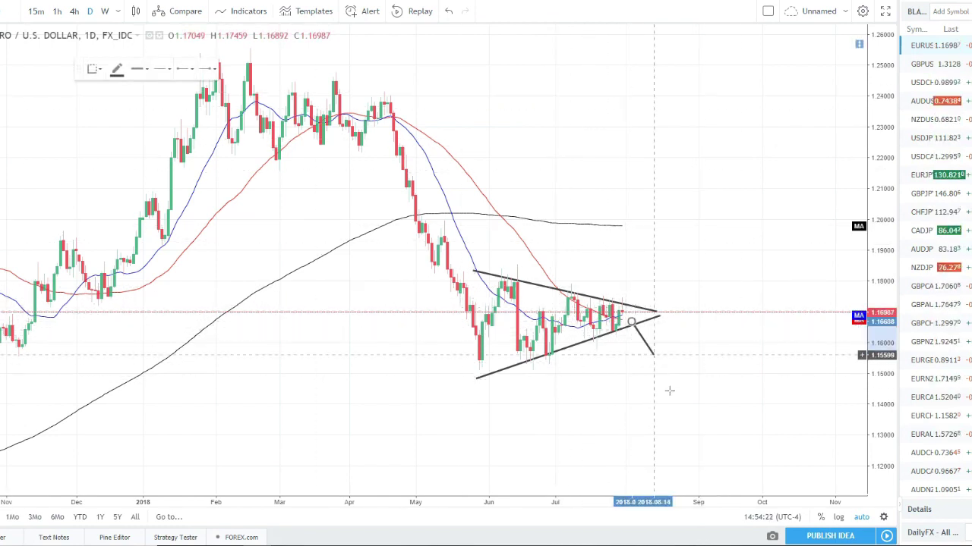
{"action": "left_click", "coordinate": [672, 399]}
{"action": "key", "text": "Delete"}
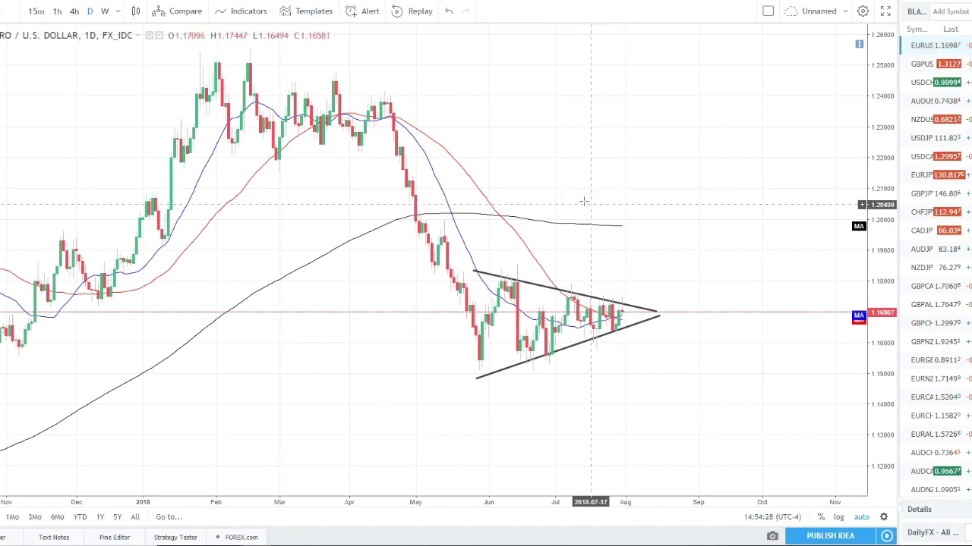
Switch the EUR/USD chart from the daily to the 4-hour timeframe with the whole triangle in view
{"action": "scroll", "coordinate": [565, 210], "scroll_direction": "up", "scroll_amount": 2}
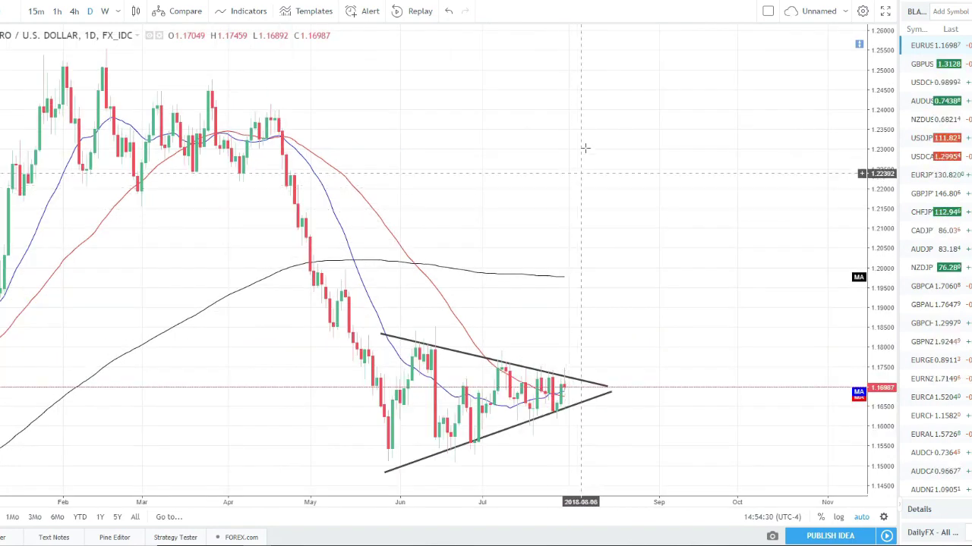
{"action": "scroll", "coordinate": [583, 149], "scroll_direction": "down", "scroll_amount": 2}
{"action": "left_click", "coordinate": [74, 11]}
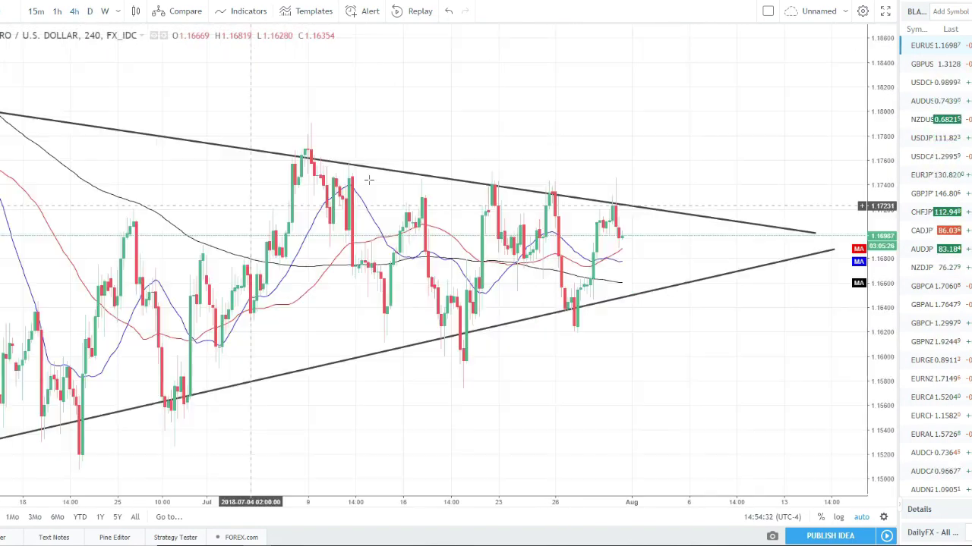
{"action": "scroll", "coordinate": [562, 215], "scroll_direction": "down", "scroll_amount": 2}
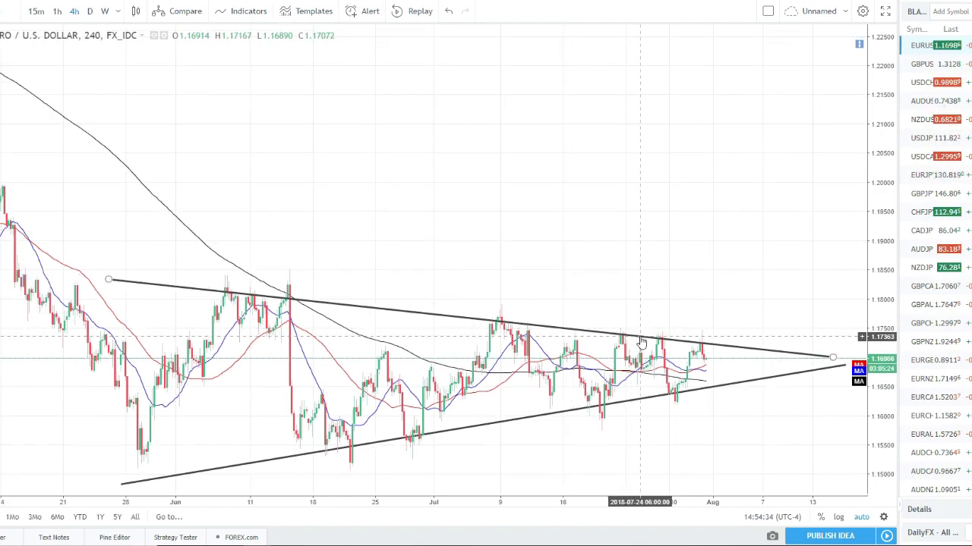
{"action": "scroll", "coordinate": [380, 273], "scroll_direction": "down", "scroll_amount": 1}
Refit the triangle to the 4-hour candles by moving the upper line's start point to about 1.1857 and shifting the lower line down
{"action": "left_click_drag", "start_coordinate": [189, 301], "coordinate": [236, 287]}
{"action": "left_click_drag", "start_coordinate": [644, 410], "coordinate": [649, 430]}
{"action": "left_click", "coordinate": [712, 441]}
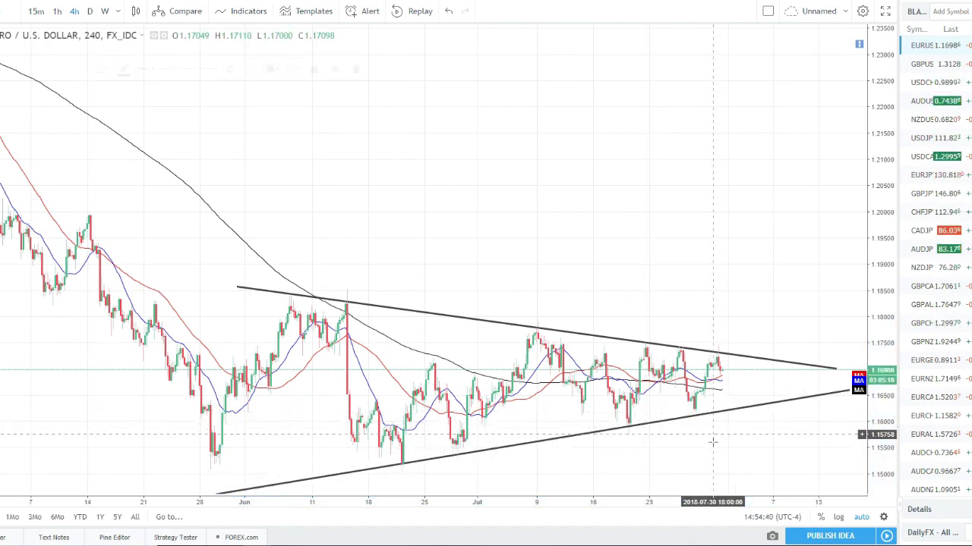
Draw a rectangle marking the resistance zone over the late-July highs, from about 1.1735 to 1.1749, extending past the latest candle
{"action": "scroll", "coordinate": [715, 450], "scroll_direction": "down", "scroll_amount": 2}
{"action": "left_click_drag", "start_coordinate": [760, 444], "coordinate": [684, 450]}
{"action": "scroll", "coordinate": [685, 450], "scroll_direction": "up", "scroll_amount": 3}
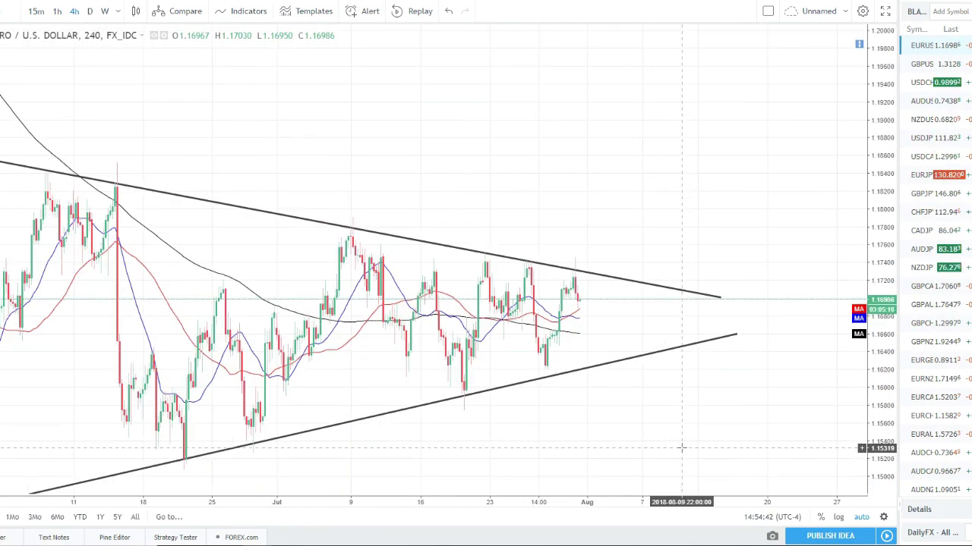
{"action": "scroll", "coordinate": [511, 191], "scroll_direction": "up", "scroll_amount": 1}
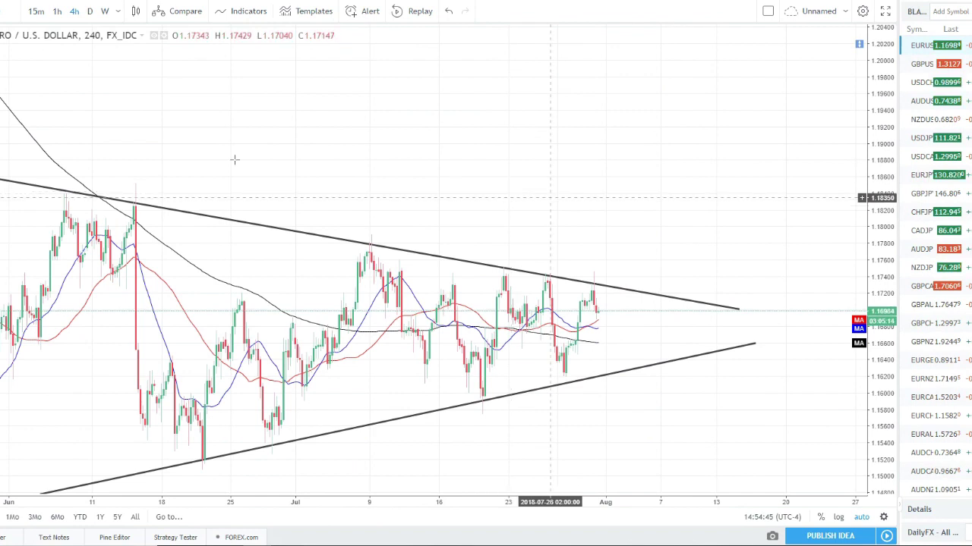
{"action": "left_click", "coordinate": [1, 132]}
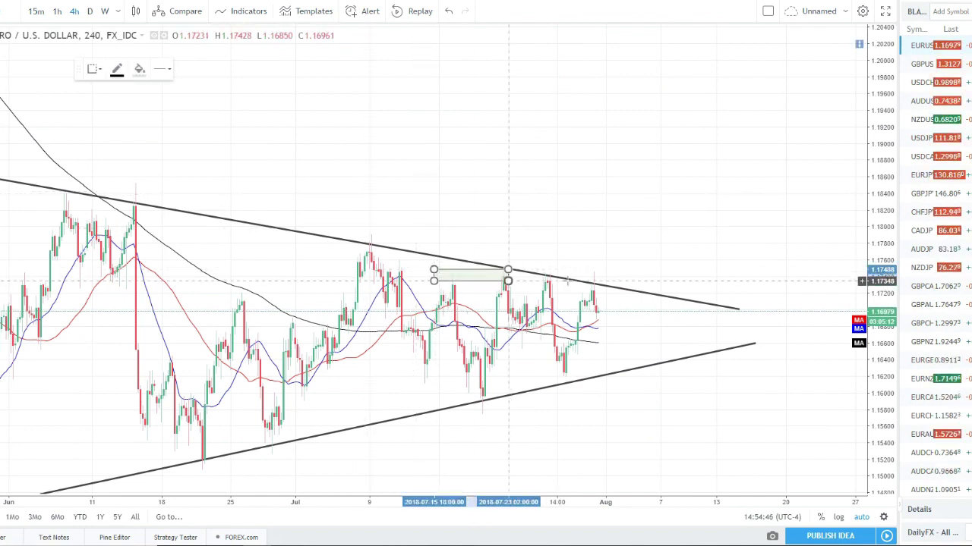
{"action": "left_click", "coordinate": [679, 281]}
{"action": "left_click", "coordinate": [651, 201]}
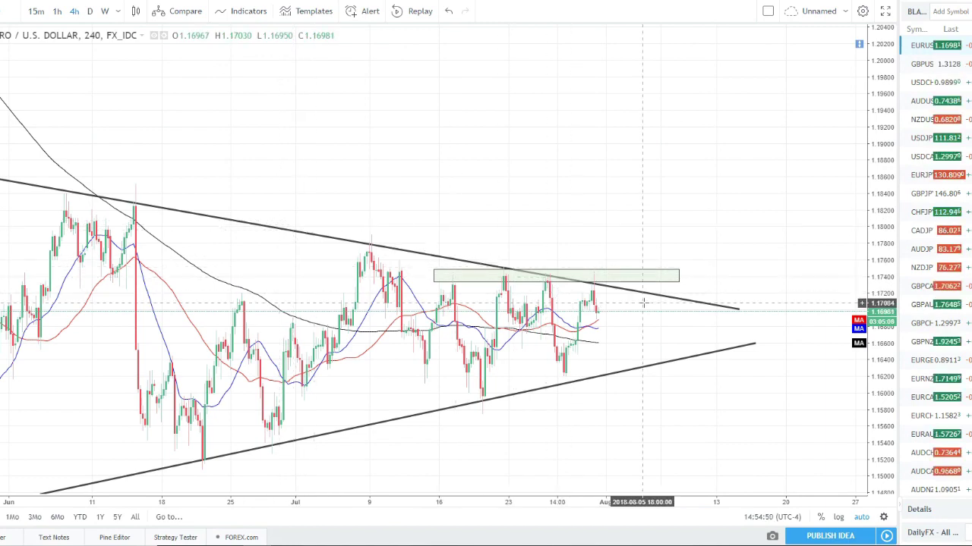
Place a long position at 1.17470 near the resistance zone's end, with the stop at 1.17111 and the target at 1.18217
{"action": "scroll", "coordinate": [642, 304], "scroll_direction": "up", "scroll_amount": 2}
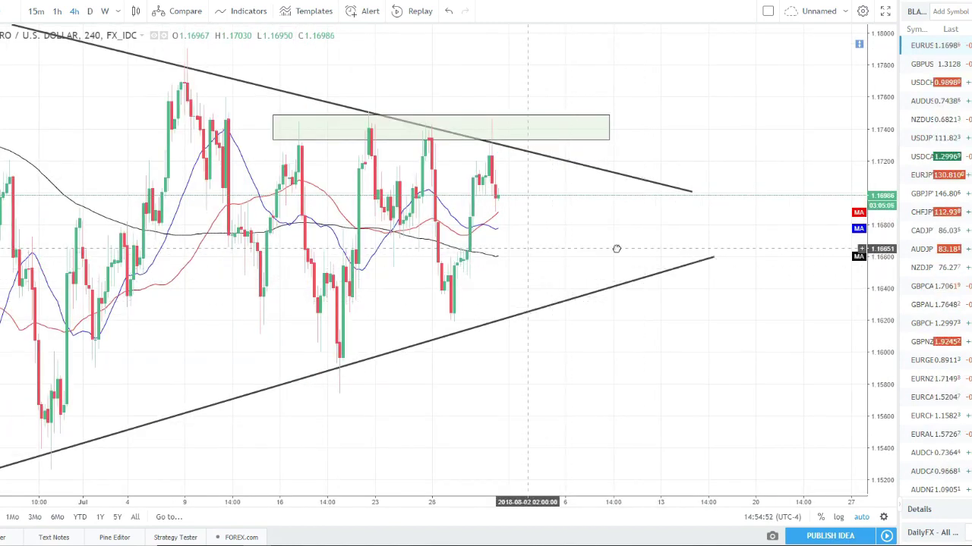
{"action": "scroll", "coordinate": [650, 251], "scroll_direction": "up", "scroll_amount": 2}
{"action": "scroll", "coordinate": [214, 254], "scroll_direction": "down", "scroll_amount": 1}
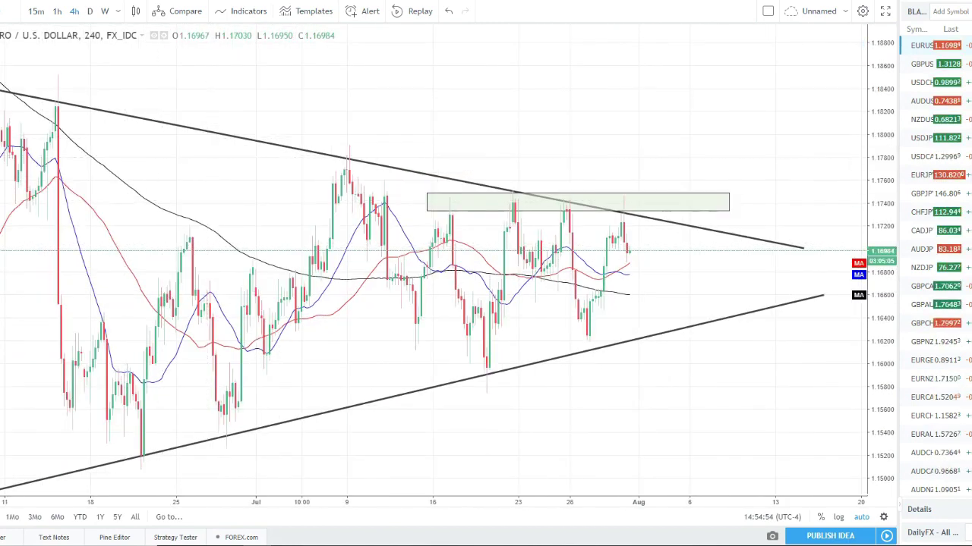
{"action": "left_click", "coordinate": [707, 196]}
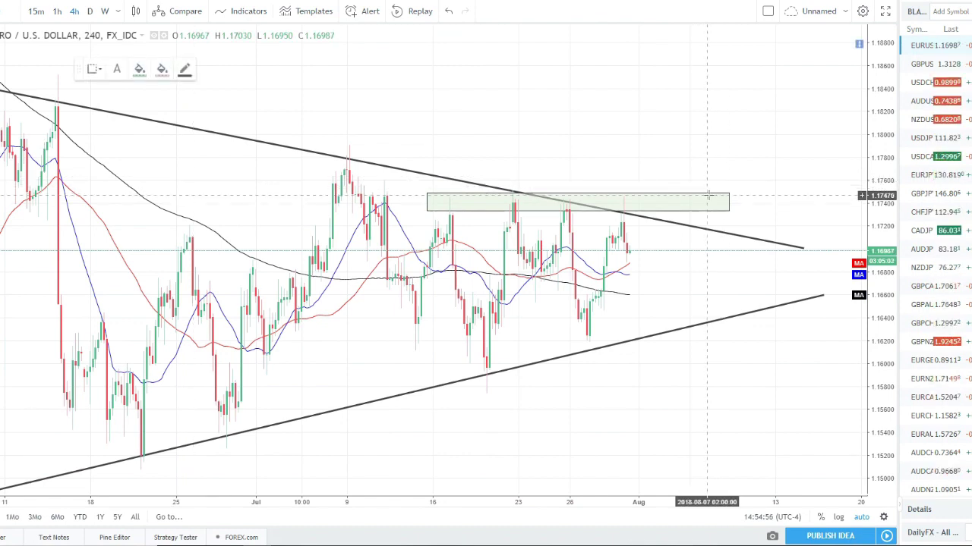
{"action": "left_click", "coordinate": [710, 196]}
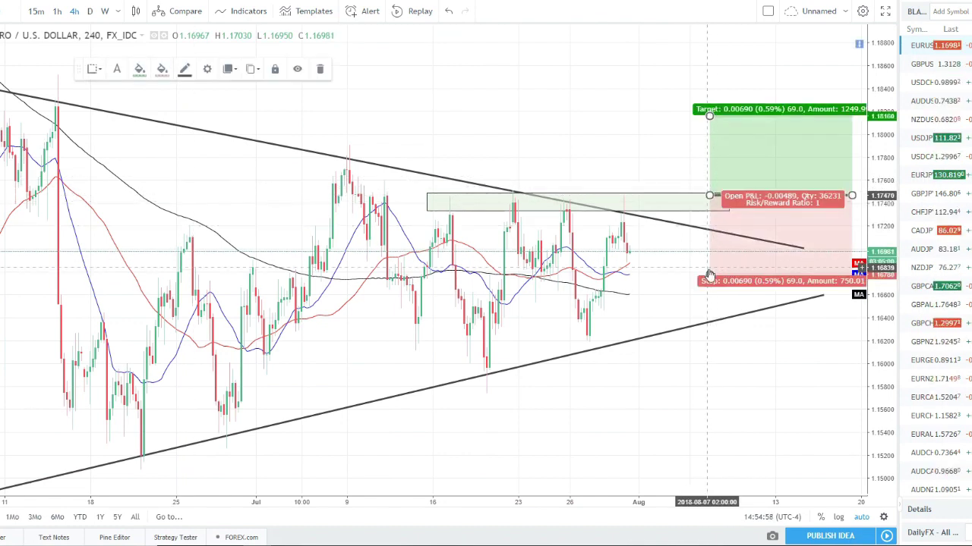
{"action": "left_click_drag", "start_coordinate": [709, 279], "coordinate": [709, 237]}
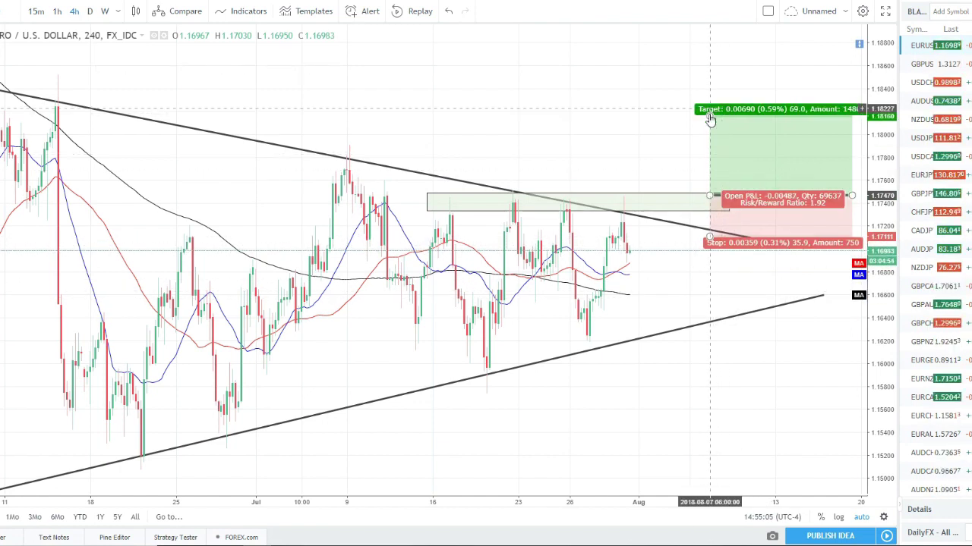
{"action": "left_click_drag", "start_coordinate": [710, 122], "coordinate": [710, 110]}
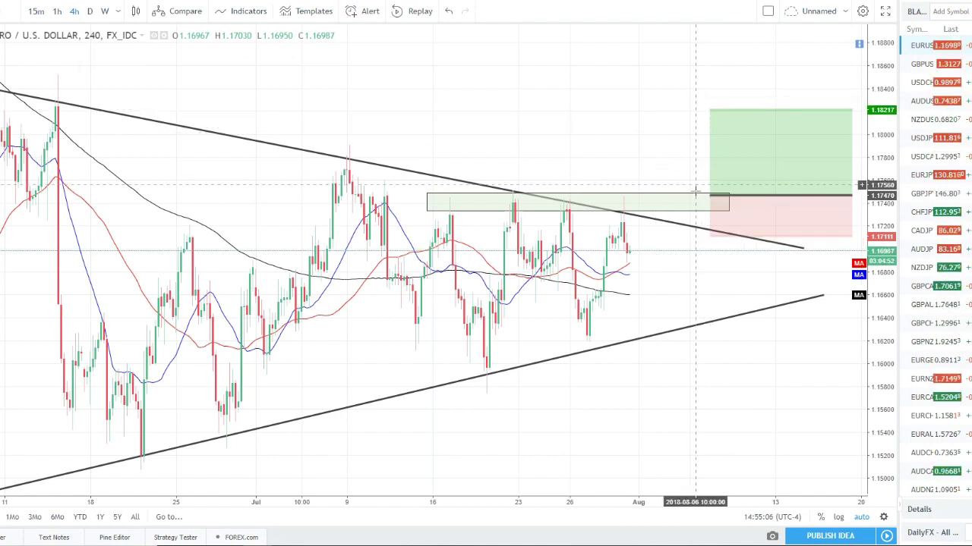
Draw a horizontal trend line at 1.17470 from the latest candles to the long position's entry level
{"action": "left_click", "coordinate": [639, 201]}
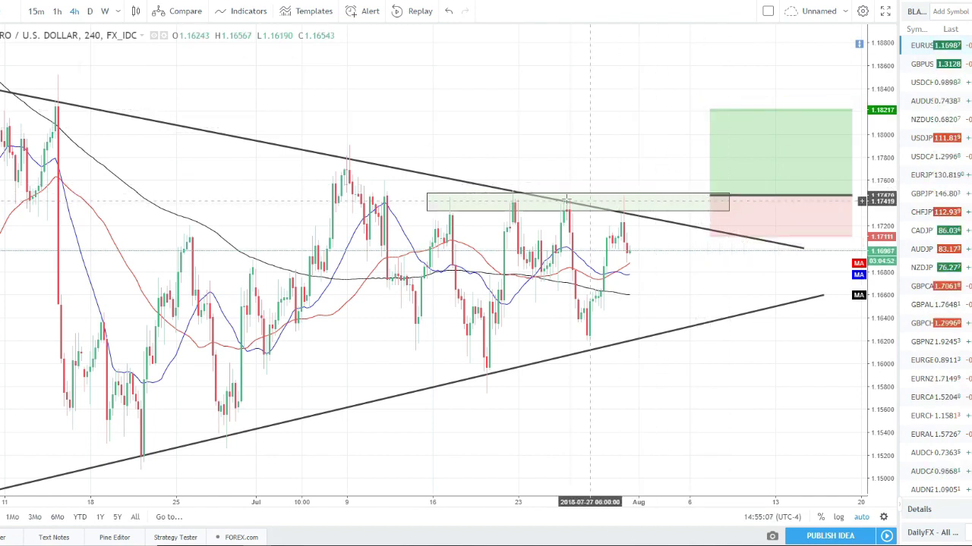
{"action": "left_click", "coordinate": [622, 201]}
{"action": "key", "text": "alt+t"}
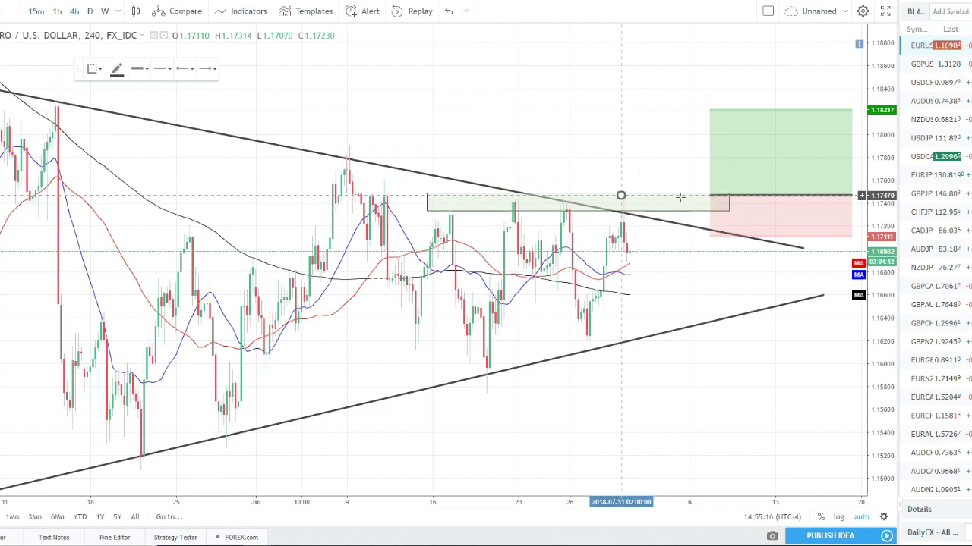
{"action": "left_click", "coordinate": [621, 196]}
{"action": "left_click", "coordinate": [648, 171]}
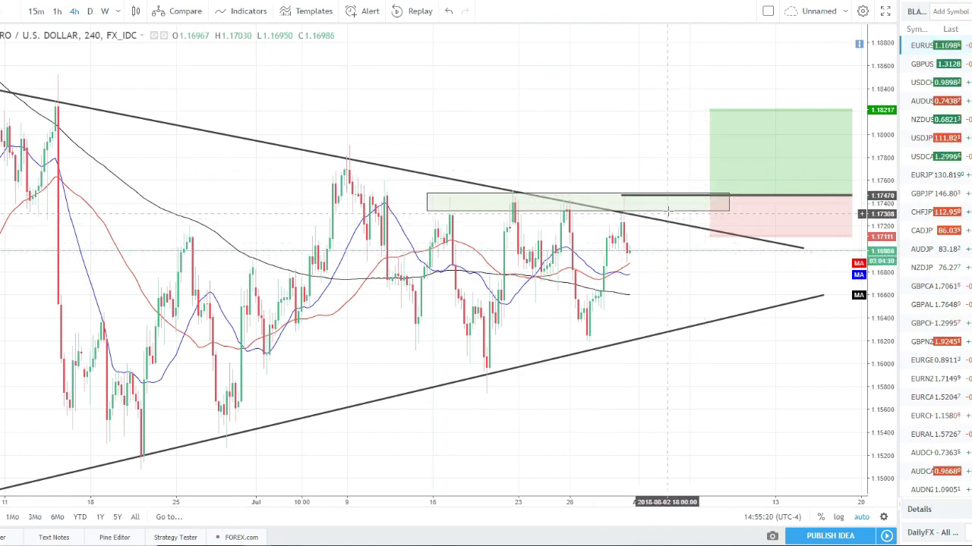
Change the colour of the short entry line inside the resistance zone to bright green
{"action": "left_click", "coordinate": [634, 197]}
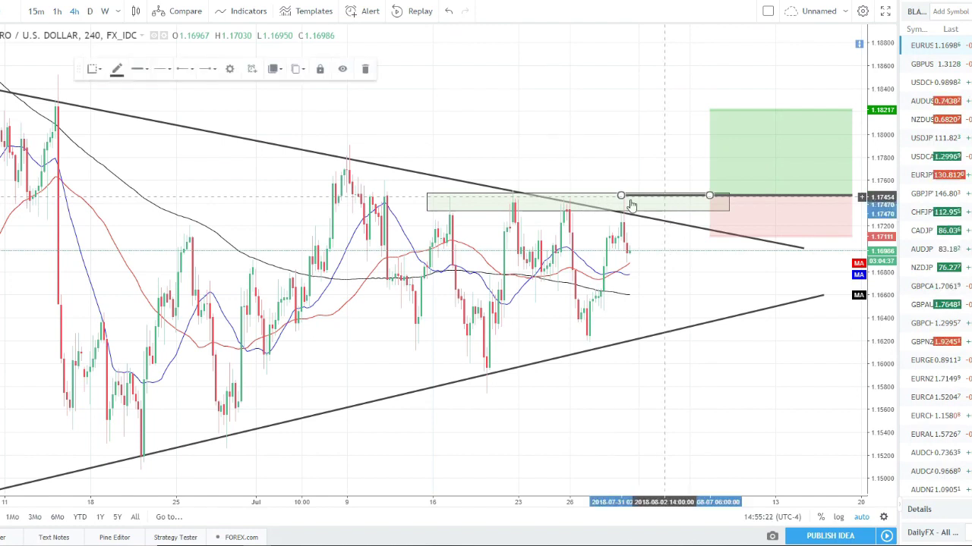
{"action": "left_click", "coordinate": [117, 69]}
{"action": "left_click", "coordinate": [154, 104]}
{"action": "left_click", "coordinate": [492, 133]}
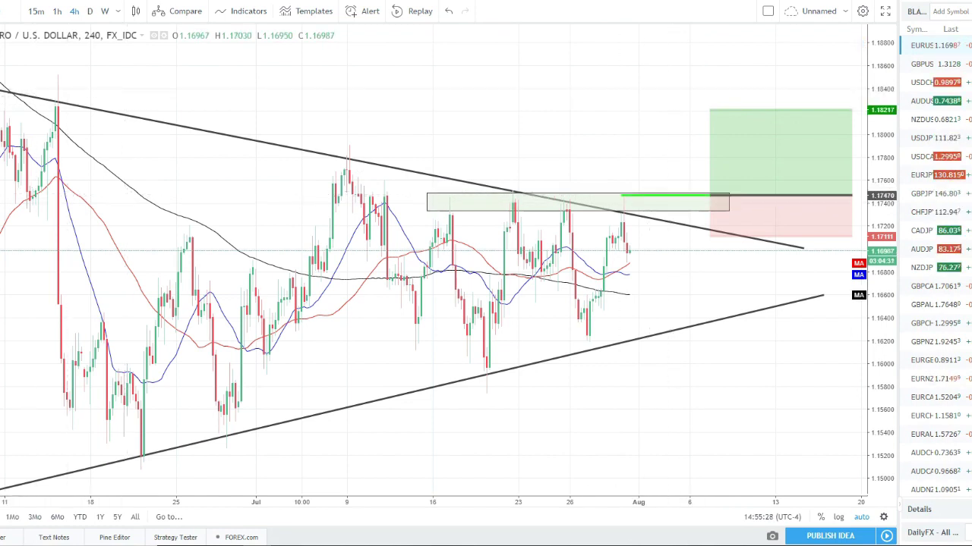
Sketch a freehand path peaking just above the entry line and falling back into the triangle, and undo it
{"action": "left_click", "coordinate": [624, 199]}
{"action": "mouse_move", "coordinate": [626, 200]}
{"action": "left_mouse_down"}
{"action": "mouse_move", "coordinate": [635, 181]}
{"action": "mouse_move", "coordinate": [666, 258]}
{"action": "left_mouse_up"}
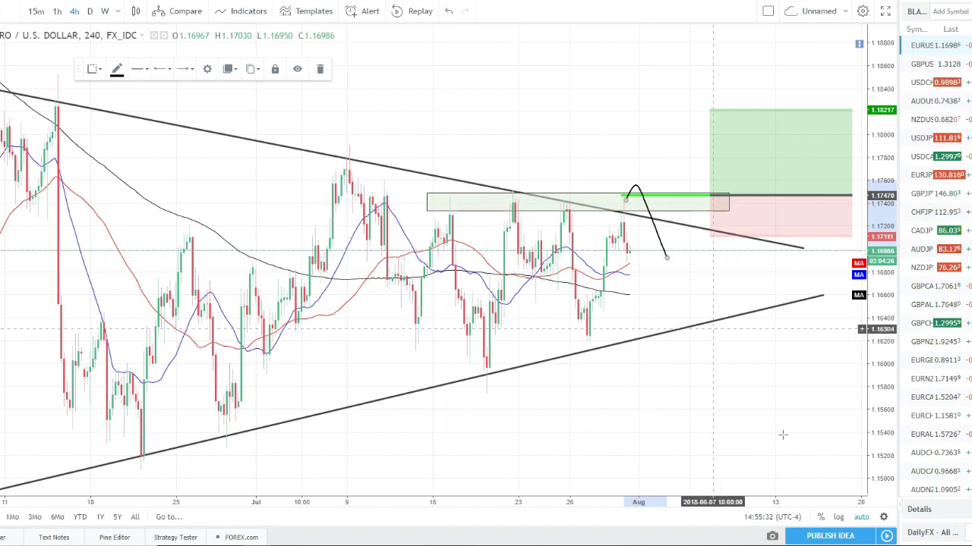
{"action": "key", "text": "ctrl+z"}
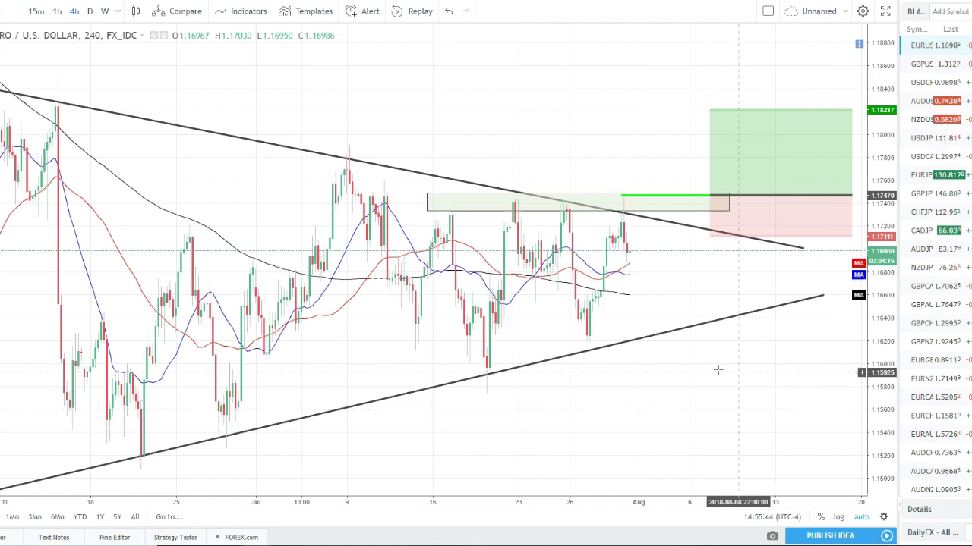
Sketch a freehand breakout-and-retest path above the entry line plus two short strokes in the stop area, and delete all three drawings
{"action": "mouse_move", "coordinate": [623, 203]}
{"action": "left_mouse_down"}
{"action": "mouse_move", "coordinate": [663, 151]}
{"action": "mouse_move", "coordinate": [689, 180]}
{"action": "mouse_move", "coordinate": [709, 176]}
{"action": "left_mouse_up"}
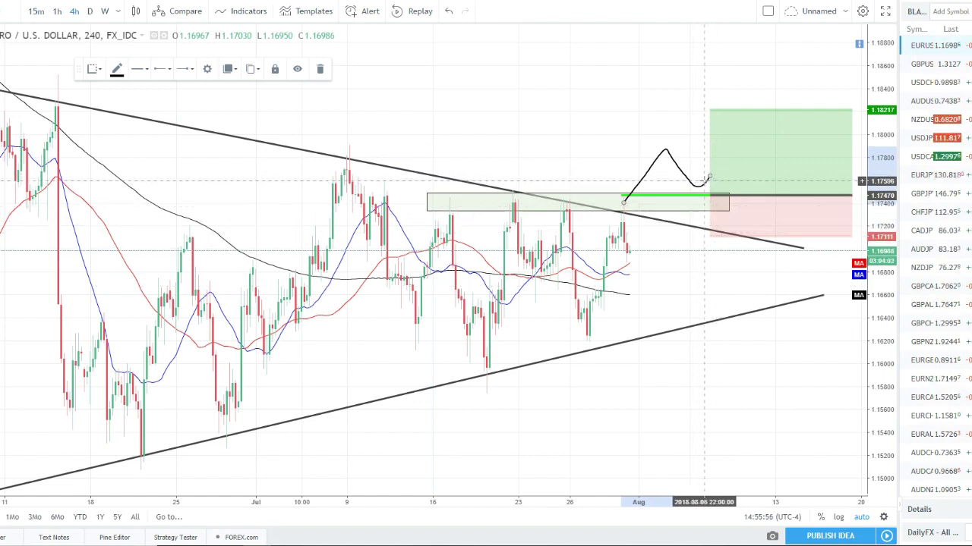
{"action": "left_click_drag", "start_coordinate": [697, 214], "coordinate": [744, 213]}
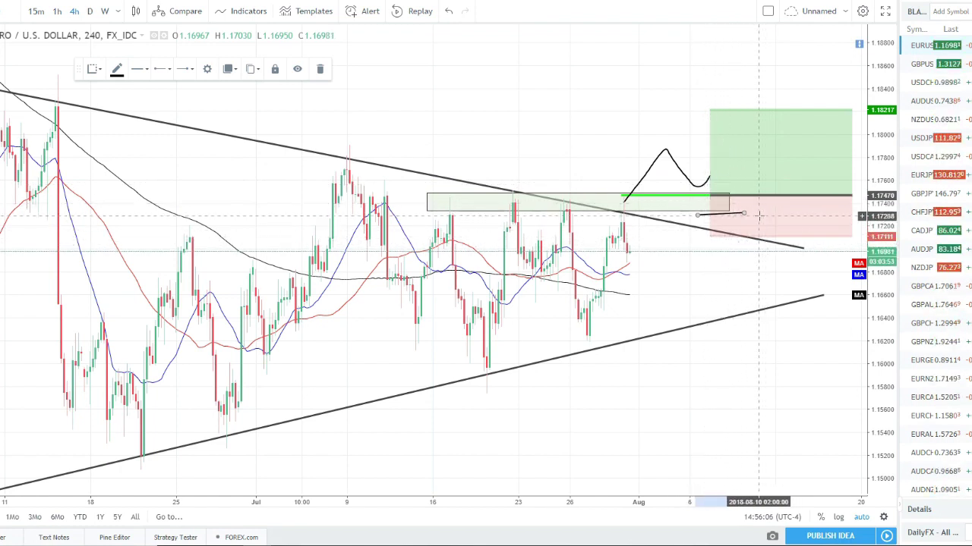
{"action": "left_click_drag", "start_coordinate": [755, 217], "coordinate": [775, 217]}
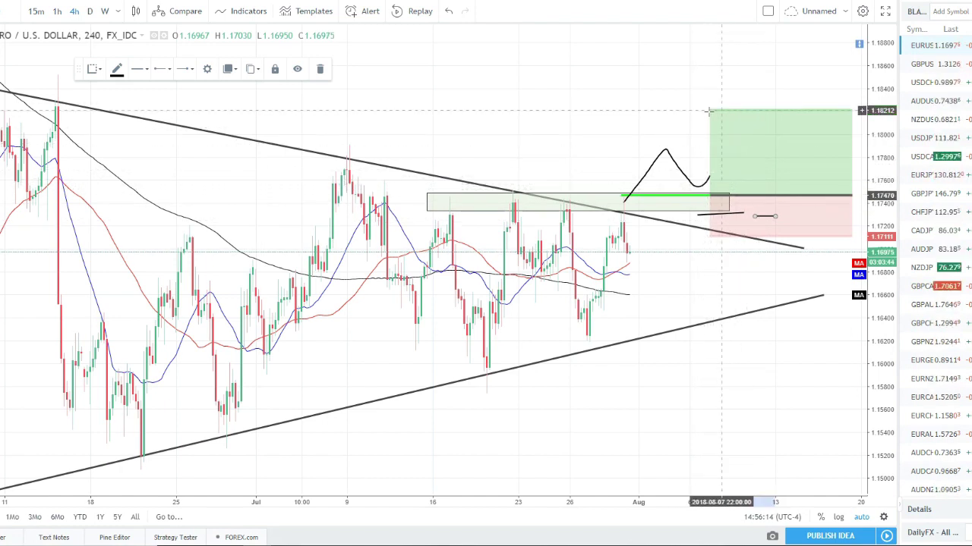
{"action": "key", "text": "Delete"}
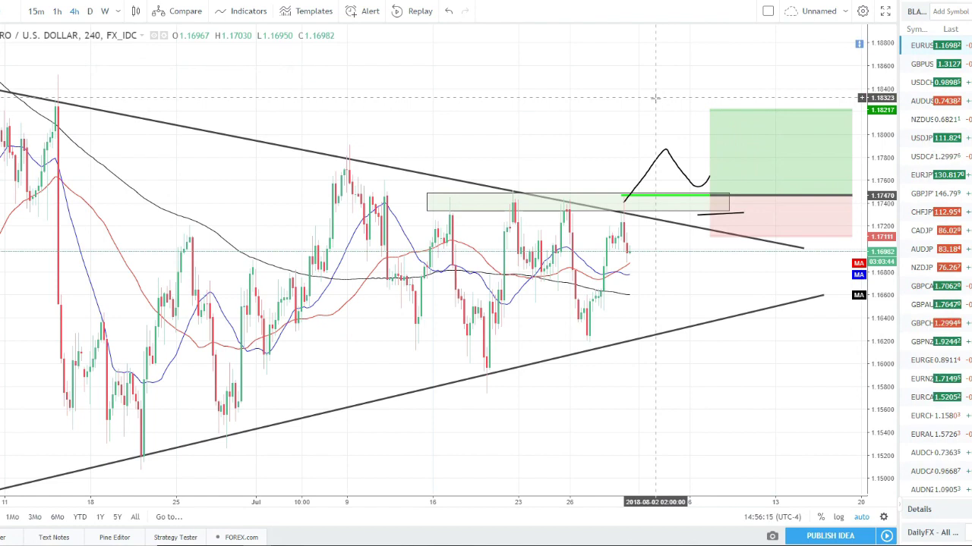
{"action": "left_click", "coordinate": [723, 215]}
{"action": "key", "text": "Delete"}
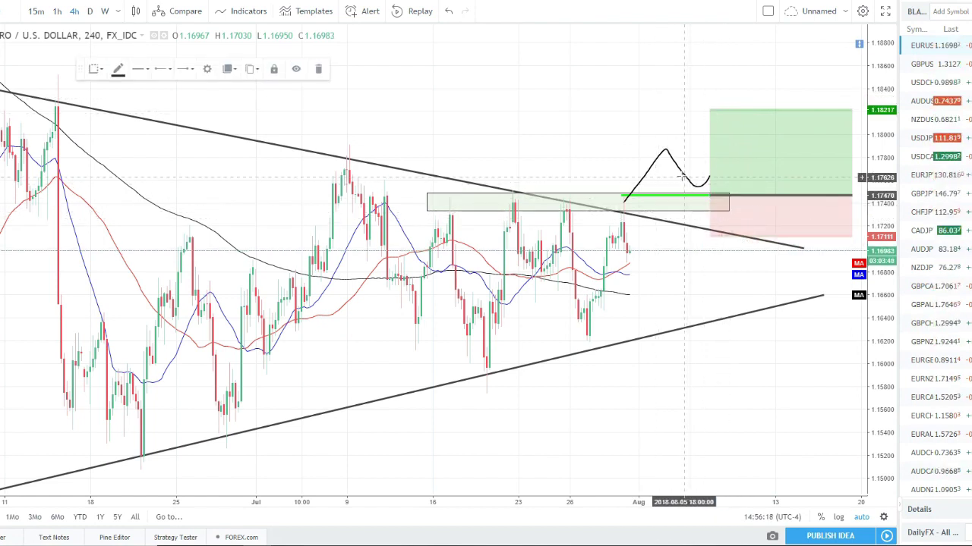
{"action": "left_click", "coordinate": [683, 179]}
{"action": "key", "text": "Delete"}
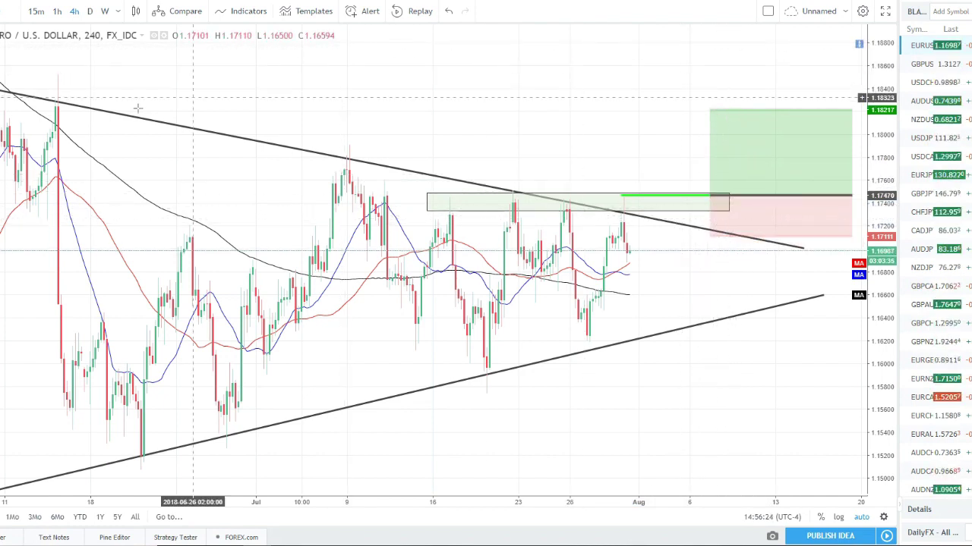
Sketch a freehand rally from the entry line to about 1.1853, with short horizontal strokes at the entry level and near 1.1778
{"action": "left_click", "coordinate": [0, 64]}
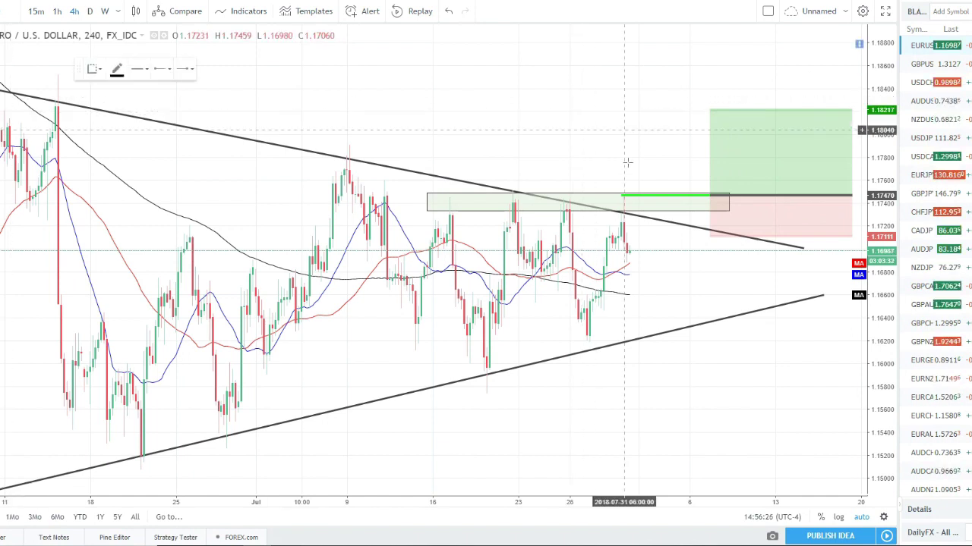
{"action": "left_click_drag", "start_coordinate": [639, 196], "coordinate": [663, 157]}
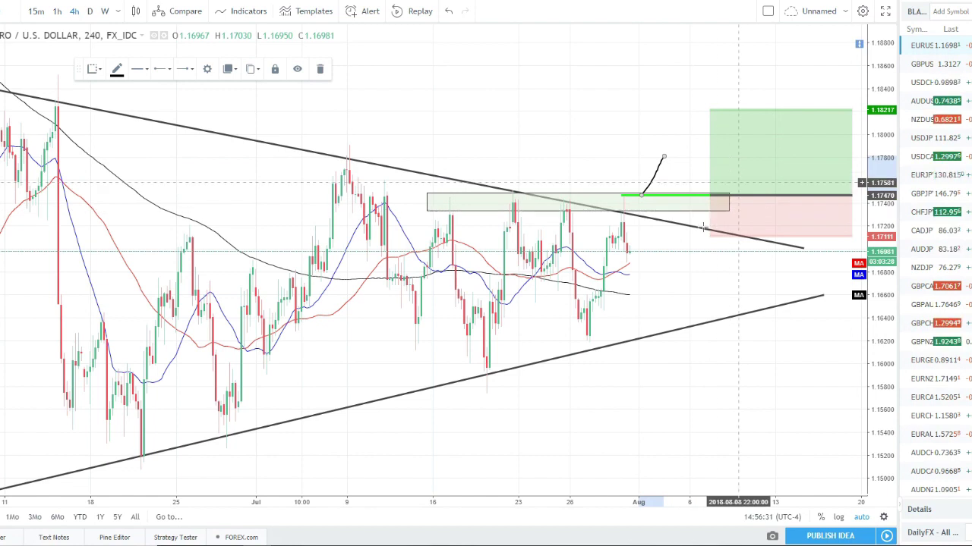
{"action": "left_click_drag", "start_coordinate": [665, 194], "coordinate": [706, 191]}
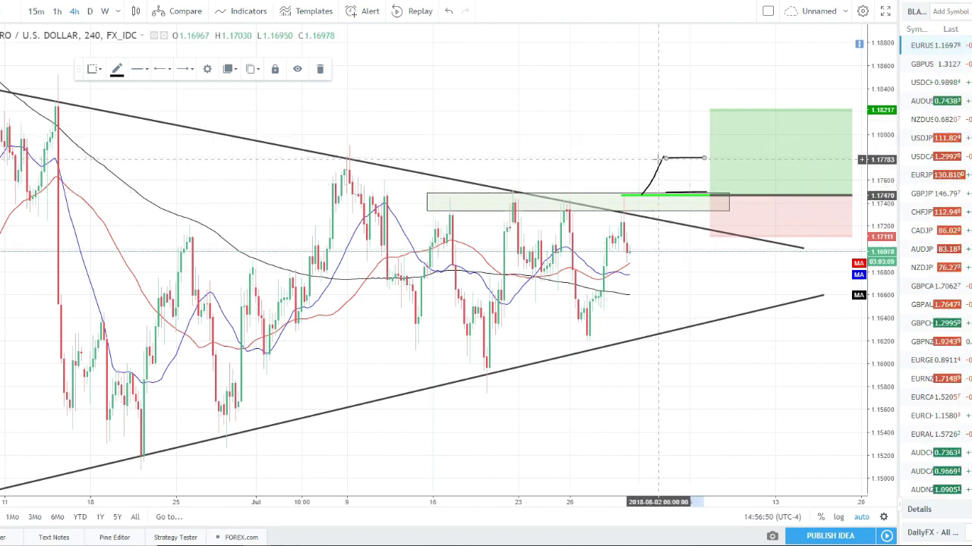
{"action": "double_click", "coordinate": [715, 75]}
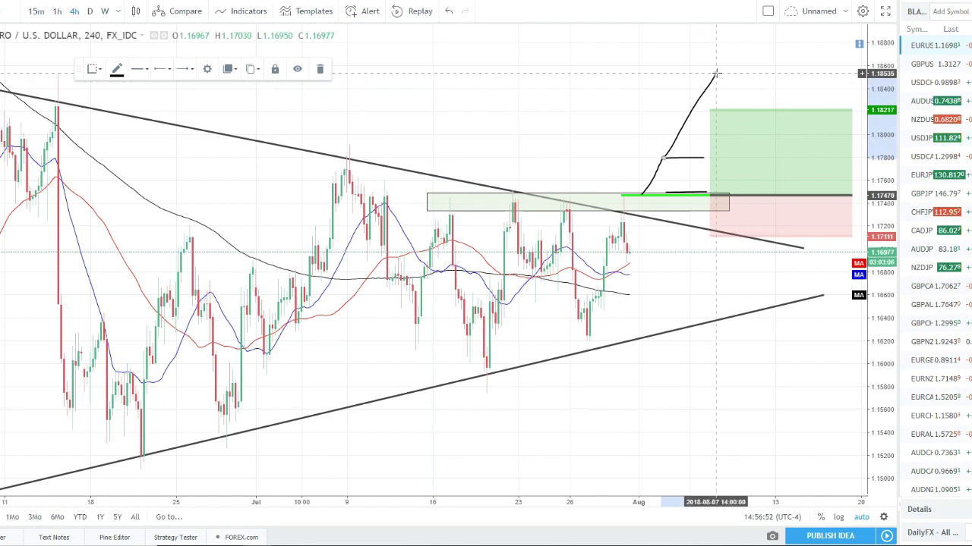
Circle the areas below the two horizontal strokes freehand, and undo the circle beneath the upper one
{"action": "mouse_move", "coordinate": [695, 192]}
{"action": "left_mouse_down"}
{"action": "mouse_move", "coordinate": [674, 220]}
{"action": "mouse_move", "coordinate": [704, 195]}
{"action": "left_mouse_up"}
{"action": "left_click_drag", "start_coordinate": [704, 157], "coordinate": [674, 174]}
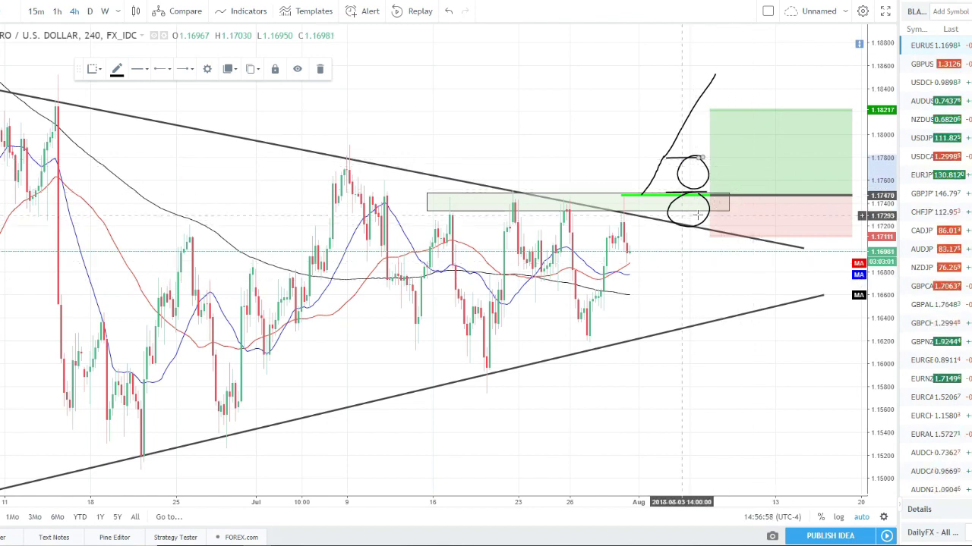
{"action": "key", "text": "ctrl+z"}
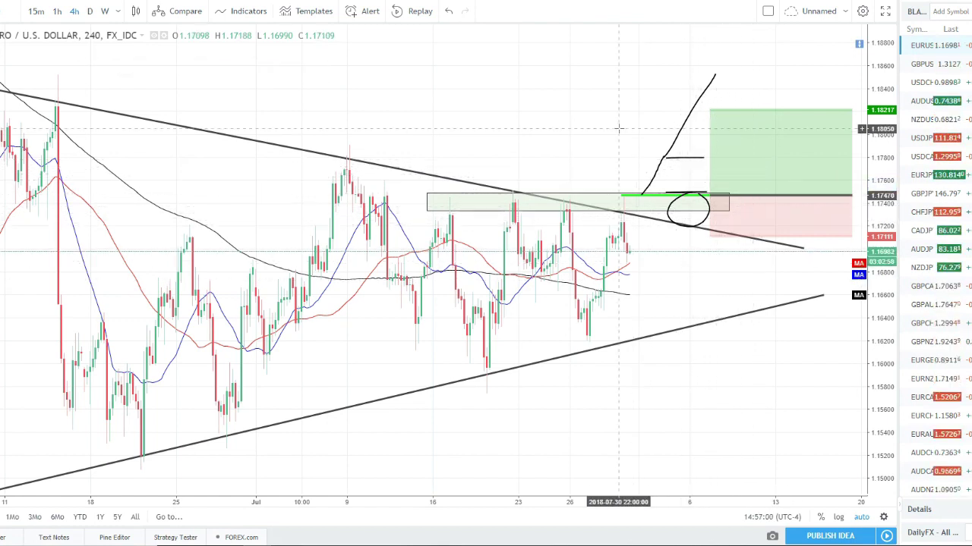
Remove the remaining circle, both horizontal strokes and the freehand rally path around the entry line
{"action": "key", "text": "ctrl+z"}
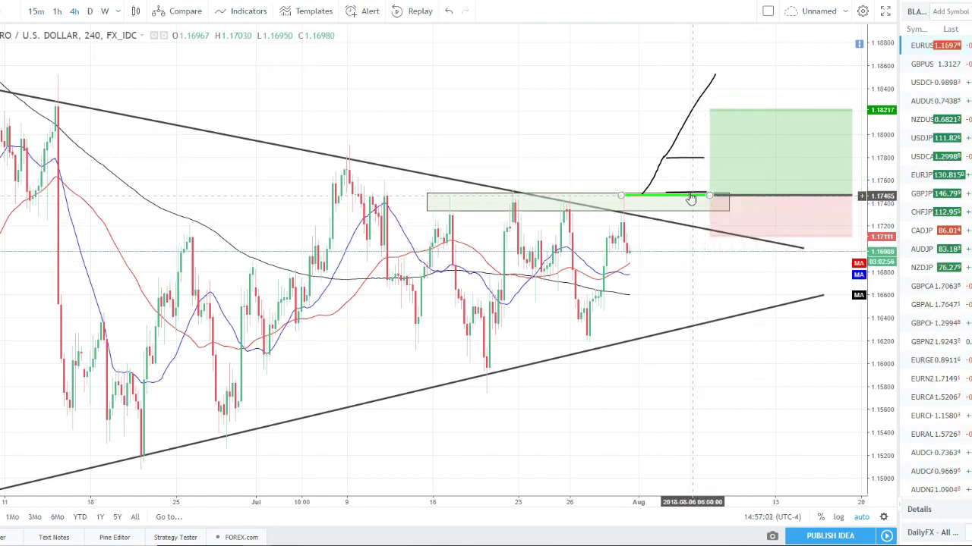
{"action": "key", "text": "Delete"}
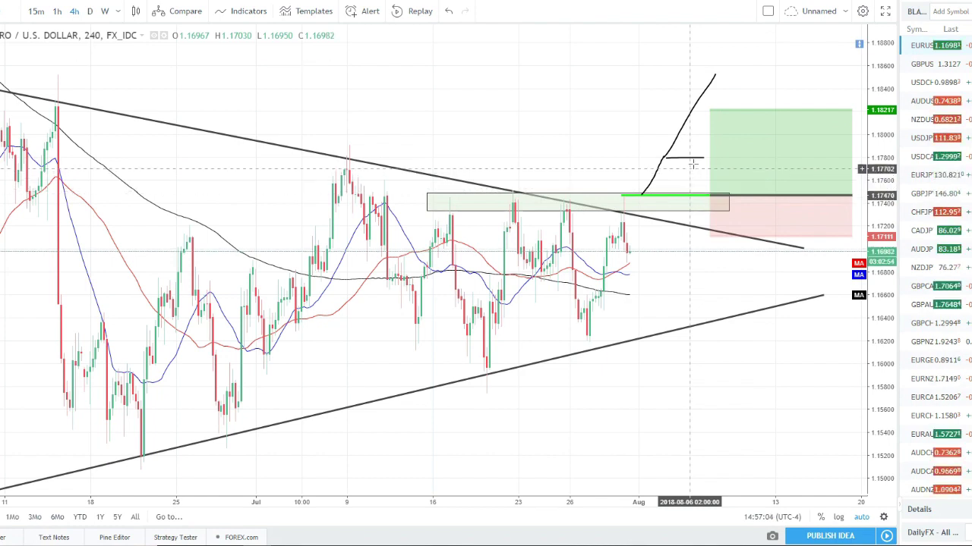
{"action": "key", "text": "ctrl+z"}
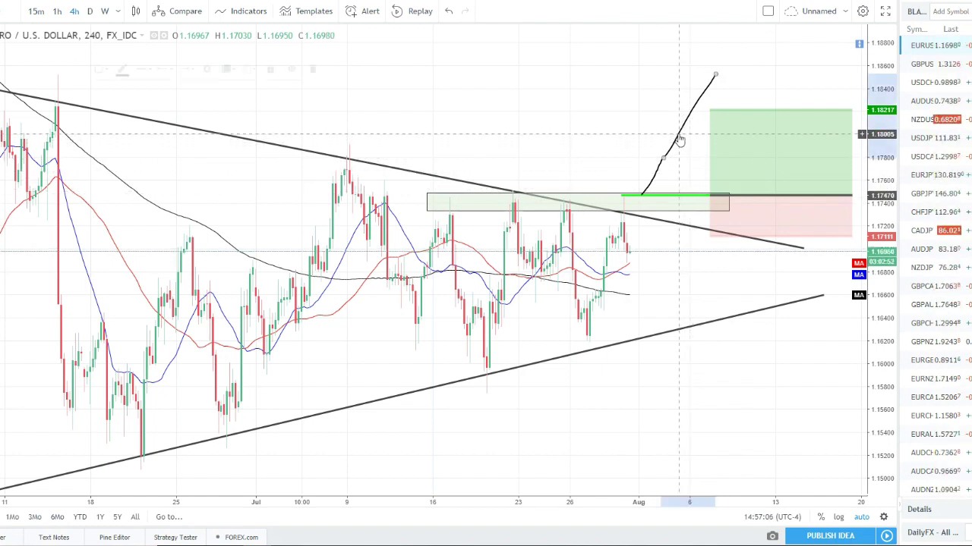
{"action": "key", "text": "ctrl+z"}
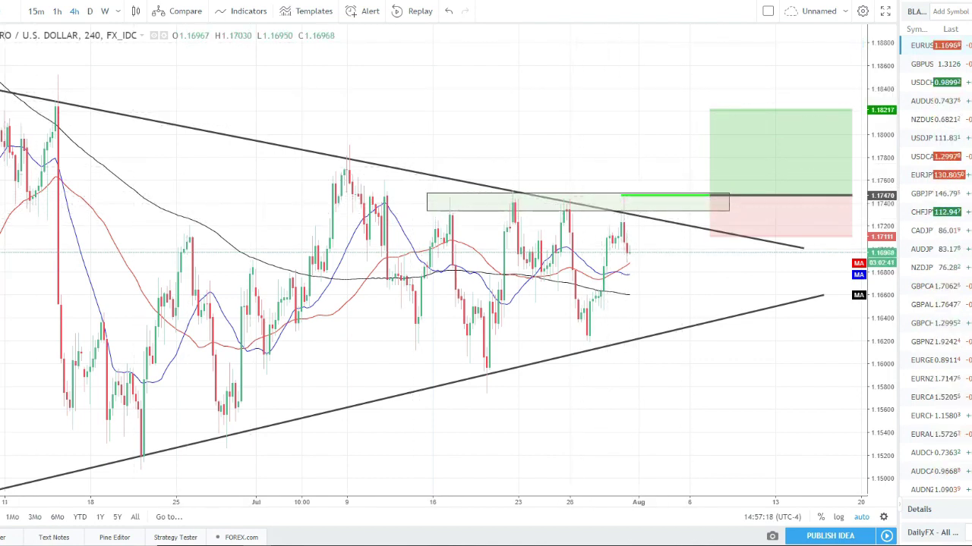
Draw a short trend line at about 1.1737 inside the resistance zone and colour it black
{"action": "left_click", "coordinate": [2, 63]}
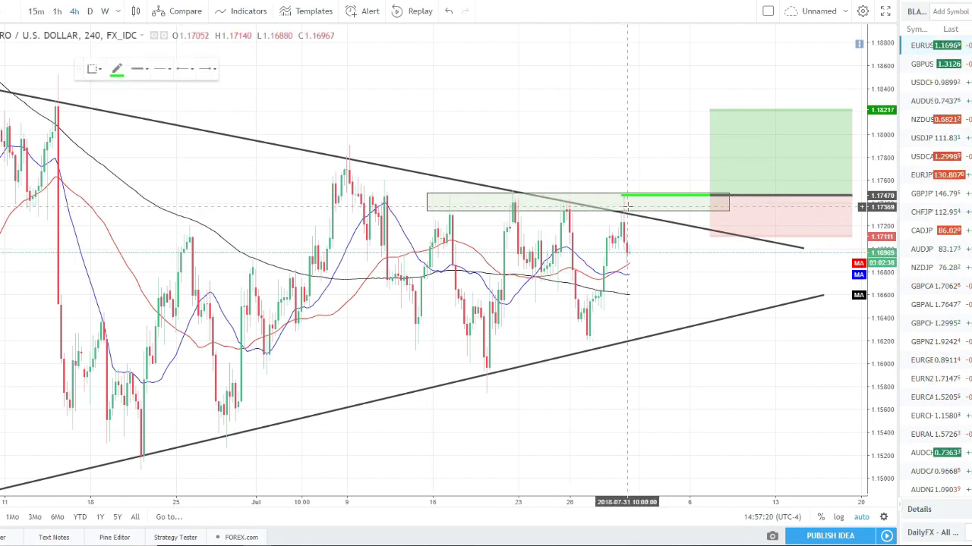
{"action": "left_click", "coordinate": [626, 206]}
{"action": "left_click", "coordinate": [672, 206]}
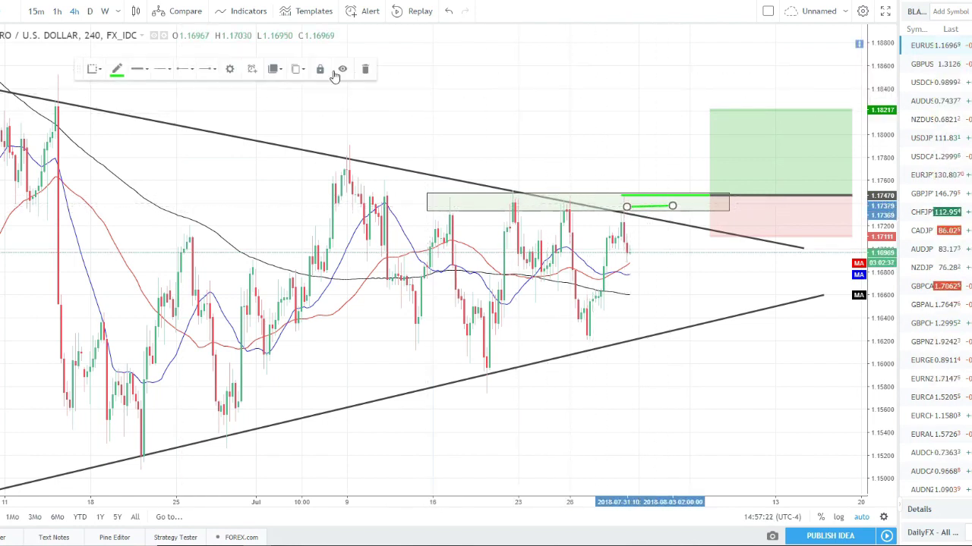
{"action": "left_click", "coordinate": [115, 74]}
{"action": "left_click", "coordinate": [124, 88]}
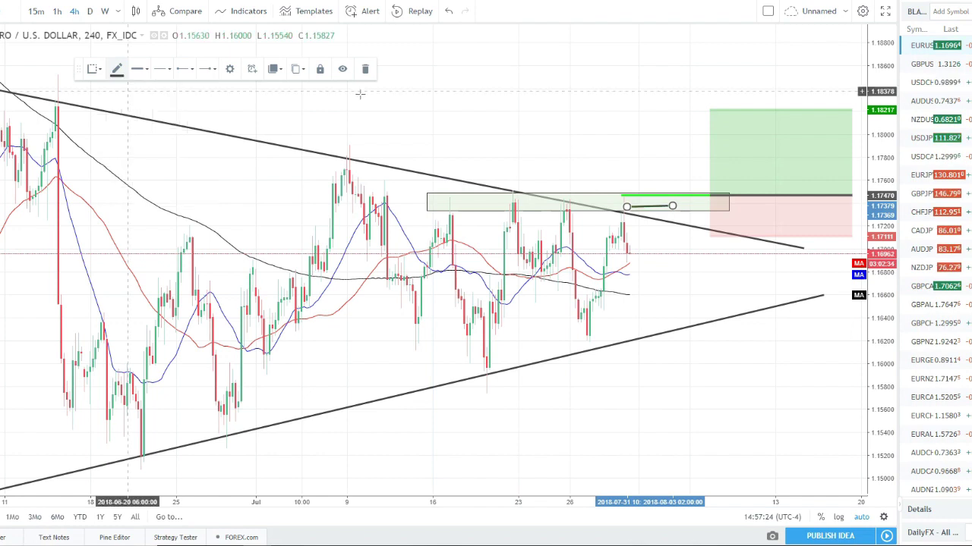
{"action": "left_click", "coordinate": [585, 83]}
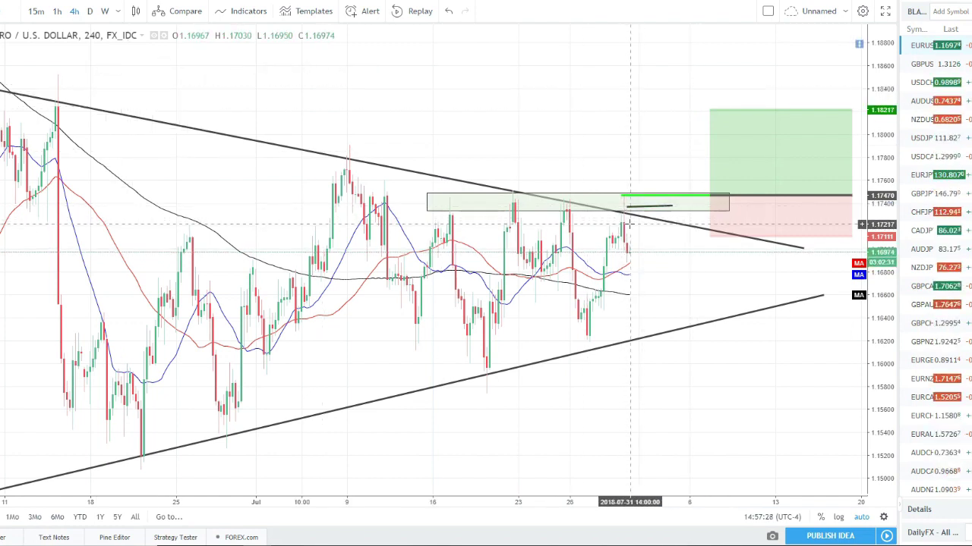
Draw a short trend line at about 1.1749 along the zone's upper edge and raise the long position's stop to about 1.1728
{"action": "left_click", "coordinate": [609, 194]}
{"action": "left_click", "coordinate": [669, 193]}
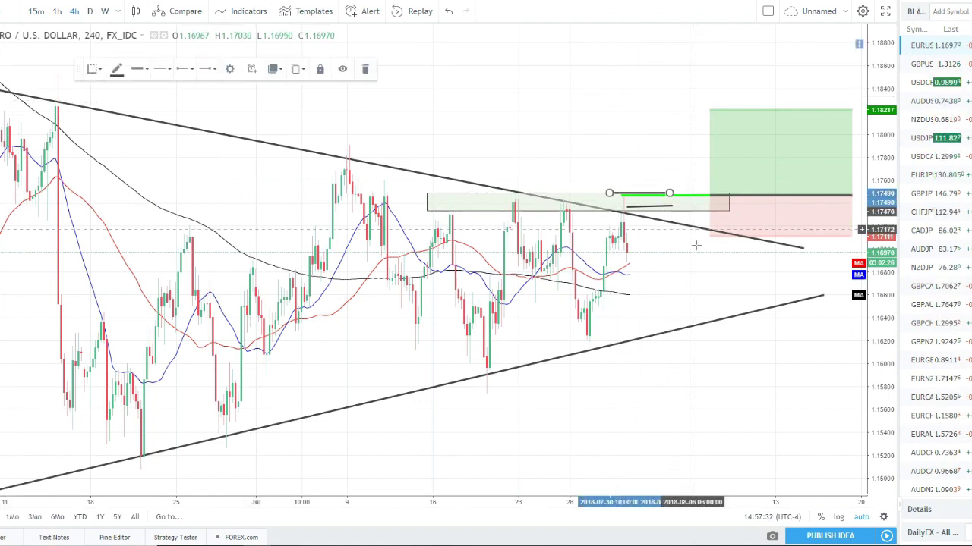
{"action": "left_click", "coordinate": [677, 266]}
{"action": "left_click_drag", "start_coordinate": [709, 236], "coordinate": [727, 217]}
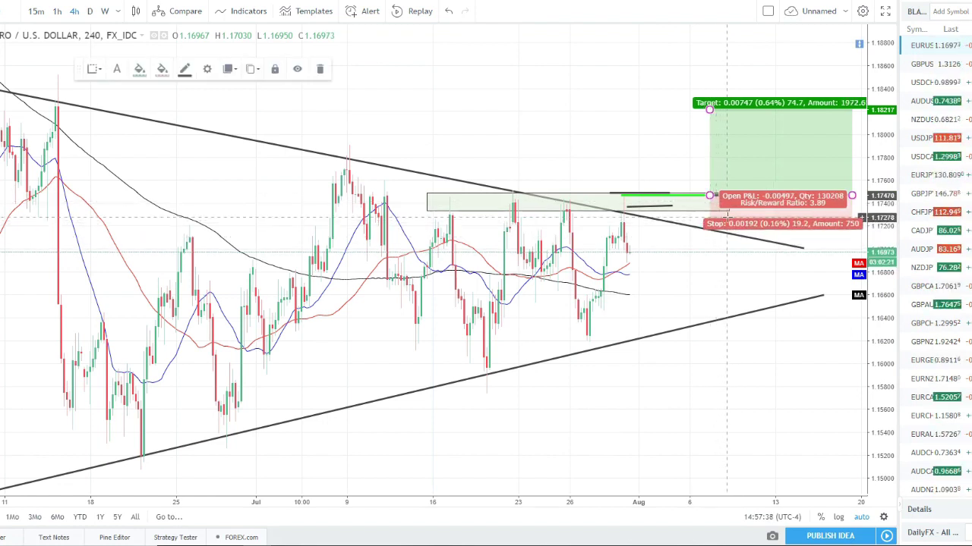
Clear the two short trend lines, the long position and the green entry line from the chart
{"action": "left_click", "coordinate": [628, 134]}
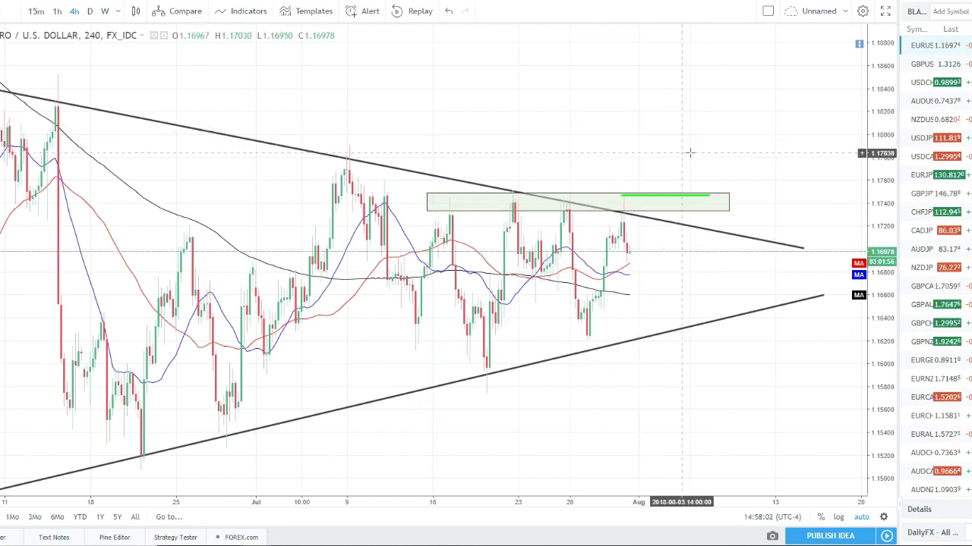
{"action": "left_click", "coordinate": [655, 198]}
{"action": "key", "text": "Delete"}
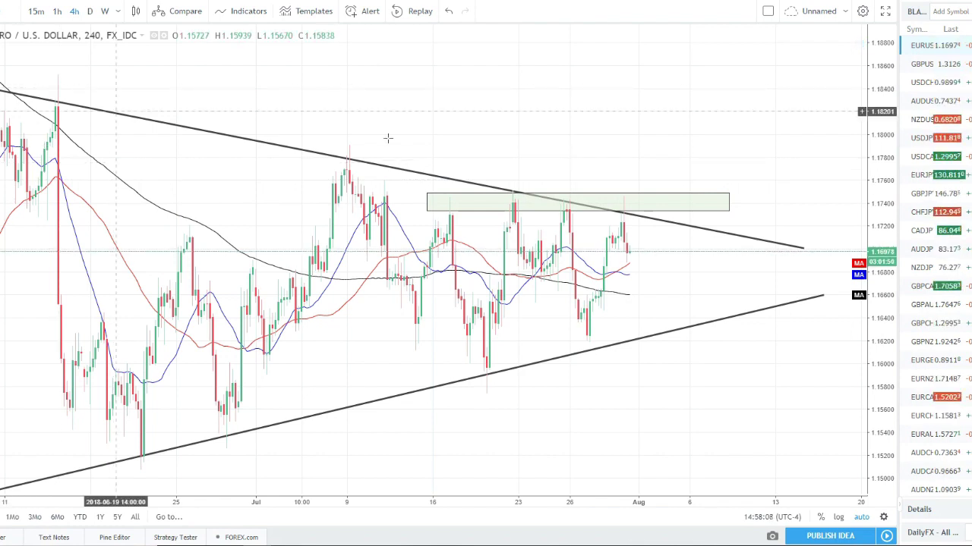
Sketch a freehand breakout path peaking near 1.1780, circle its zone crossing and its pullback end, and delete these drawings
{"action": "left_click", "coordinate": [632, 215]}
{"action": "mouse_move", "coordinate": [633, 215]}
{"action": "left_mouse_down"}
{"action": "mouse_move", "coordinate": [686, 157]}
{"action": "mouse_move", "coordinate": [710, 186]}
{"action": "left_mouse_up"}
{"action": "mouse_move", "coordinate": [642, 193]}
{"action": "left_mouse_down"}
{"action": "mouse_move", "coordinate": [664, 190]}
{"action": "mouse_move", "coordinate": [649, 189]}
{"action": "left_mouse_up"}
{"action": "left_click_drag", "start_coordinate": [710, 183], "coordinate": [701, 188]}
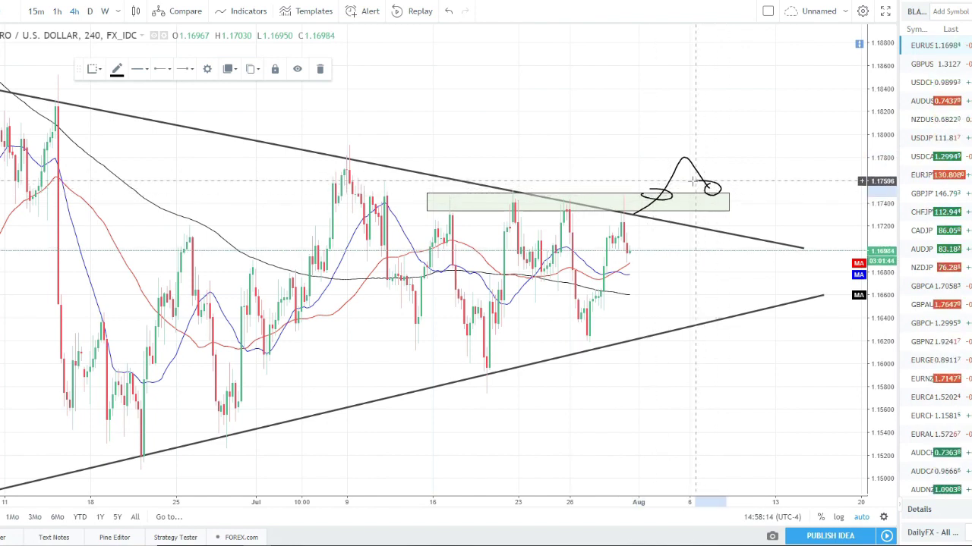
{"action": "left_click", "coordinate": [750, 134]}
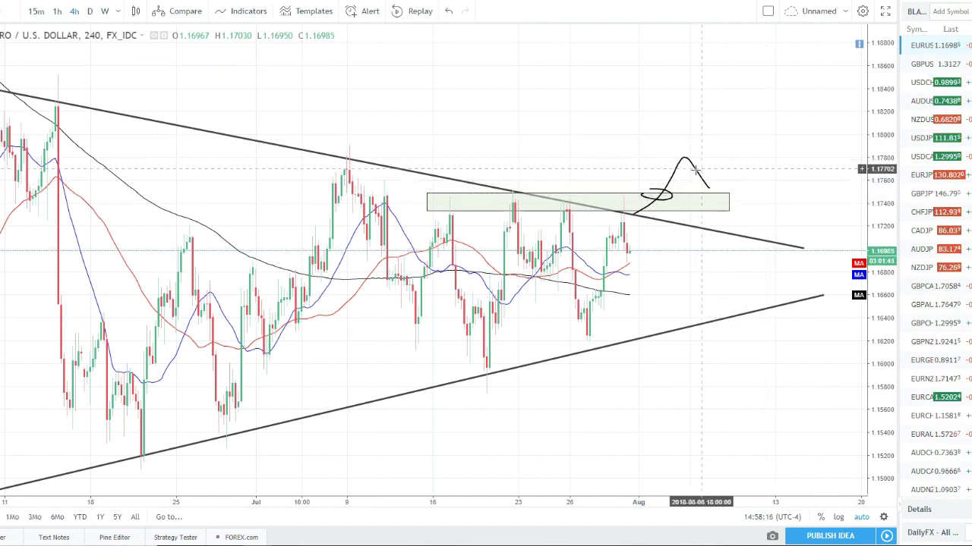
{"action": "left_click", "coordinate": [668, 183]}
{"action": "key", "text": "Delete"}
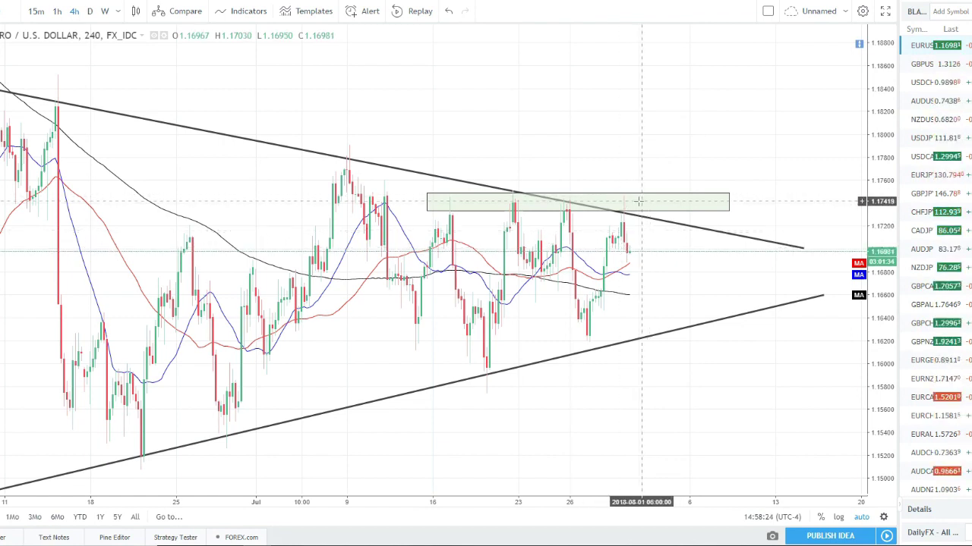
{"action": "left_click", "coordinate": [666, 211]}
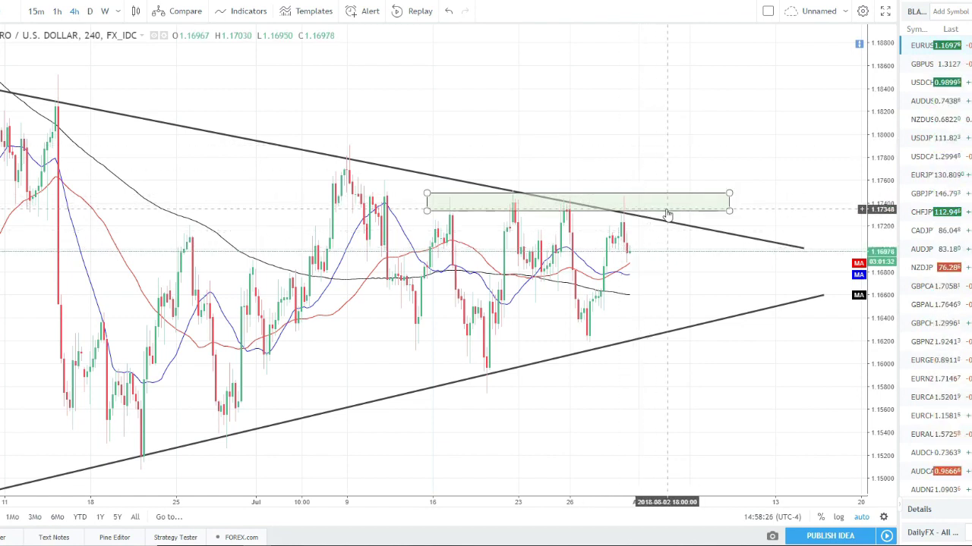
{"action": "left_click", "coordinate": [701, 27]}
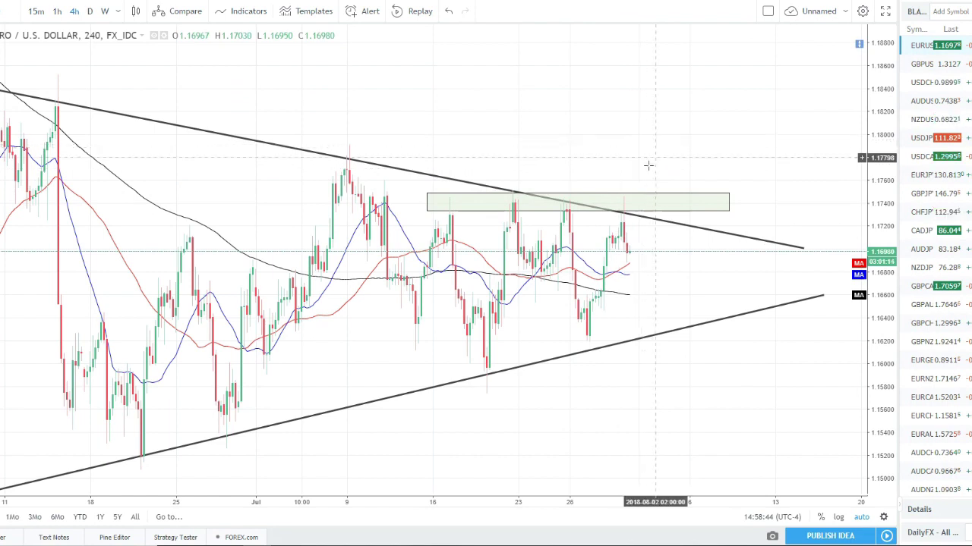
{"action": "left_click", "coordinate": [651, 194]}
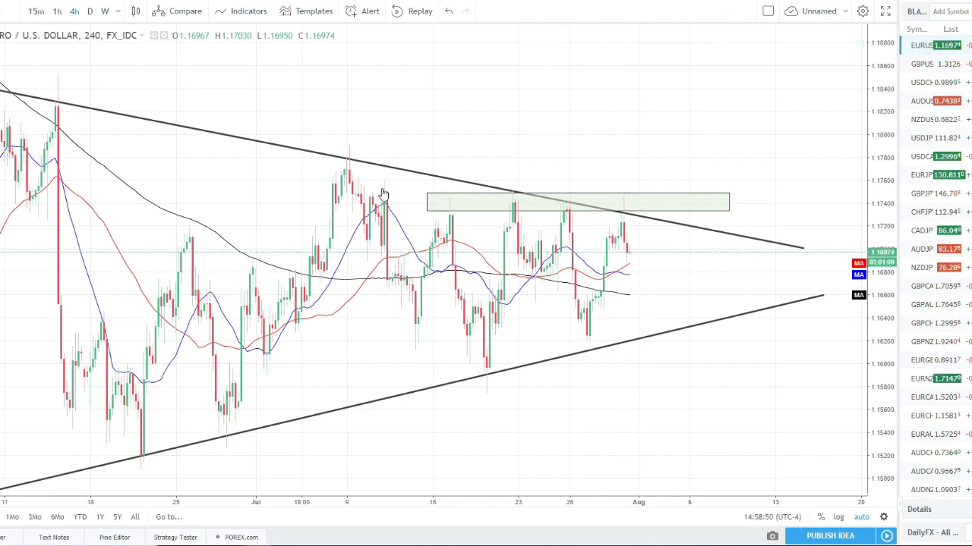
Sketch a freehand breakout path peaking near 1.1800, horizontal strokes at about 1.1778, 1.1761 and 1.1742, and a small circle beside the middle stroke
{"action": "left_click", "coordinate": [626, 221]}
{"action": "mouse_move", "coordinate": [658, 183]}
{"action": "left_mouse_down"}
{"action": "mouse_move", "coordinate": [695, 130]}
{"action": "mouse_move", "coordinate": [715, 158]}
{"action": "left_mouse_up"}
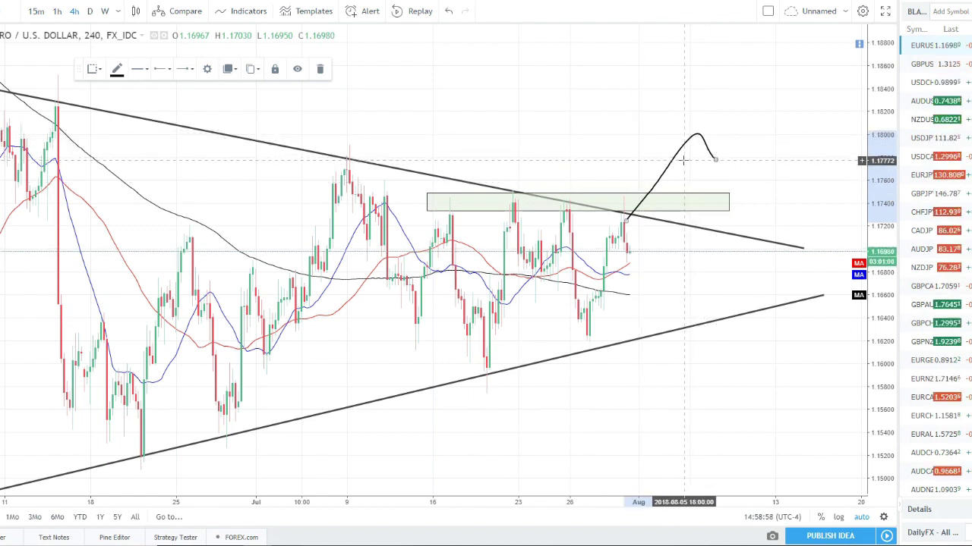
{"action": "left_click_drag", "start_coordinate": [697, 160], "coordinate": [660, 160]}
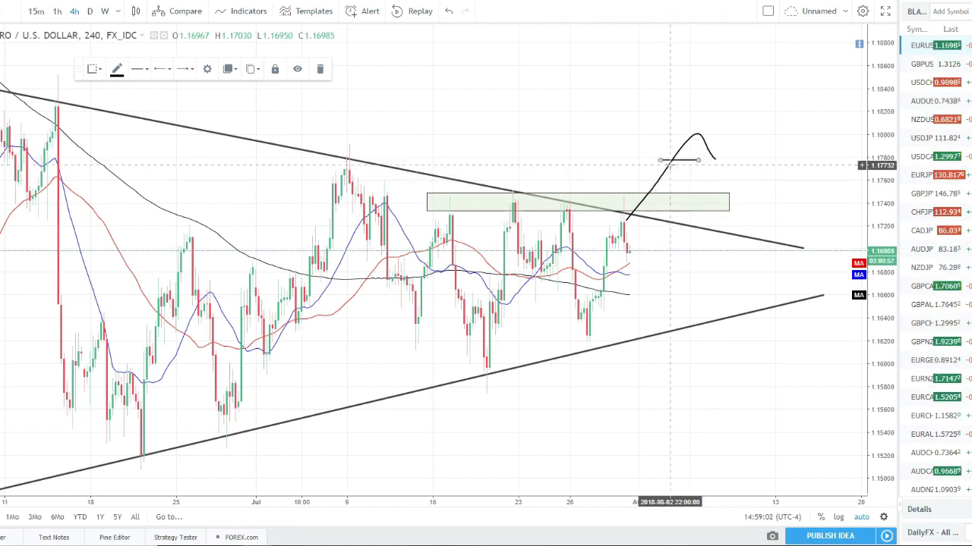
{"action": "left_click_drag", "start_coordinate": [712, 157], "coordinate": [732, 175]}
{"action": "left_click_drag", "start_coordinate": [650, 180], "coordinate": [707, 180]}
{"action": "mouse_move", "coordinate": [648, 199]}
{"action": "left_mouse_down"}
{"action": "mouse_move", "coordinate": [696, 201]}
{"action": "mouse_move", "coordinate": [712, 190]}
{"action": "mouse_move", "coordinate": [705, 176]}
{"action": "left_mouse_up"}
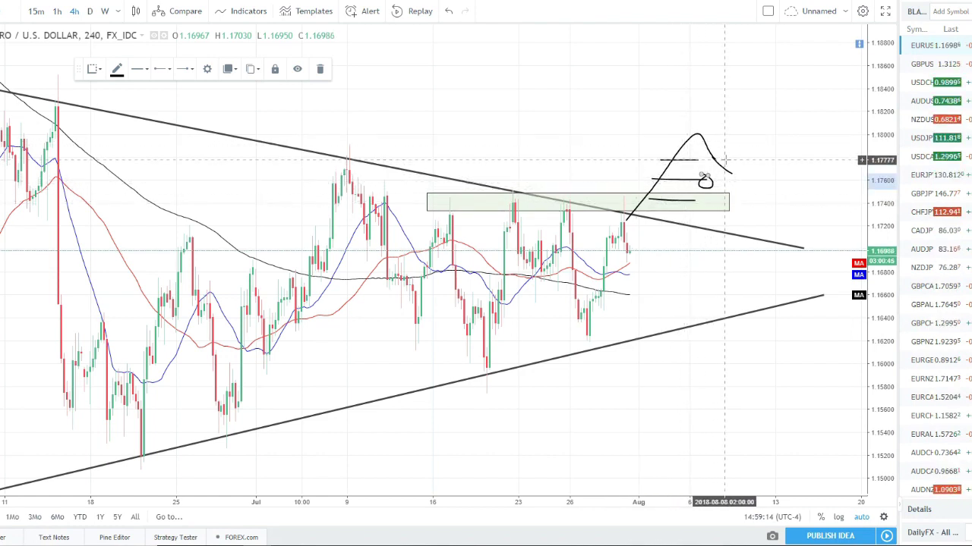
Delete the breakout path and small circle, and sketch tighter freehand swings across the three strokes plus a rally to about 1.1880
{"action": "key", "text": "Delete"}
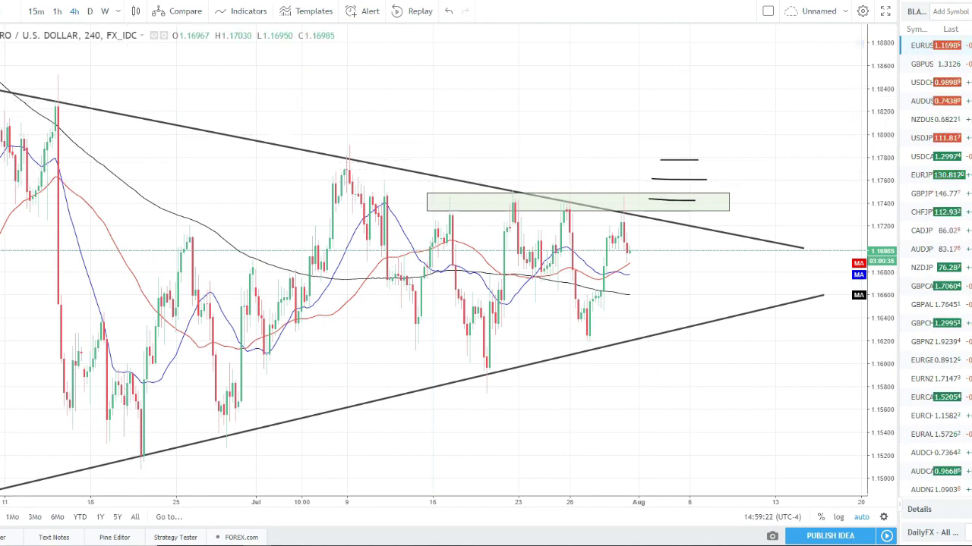
{"action": "left_click_drag", "start_coordinate": [651, 202], "coordinate": [681, 157]}
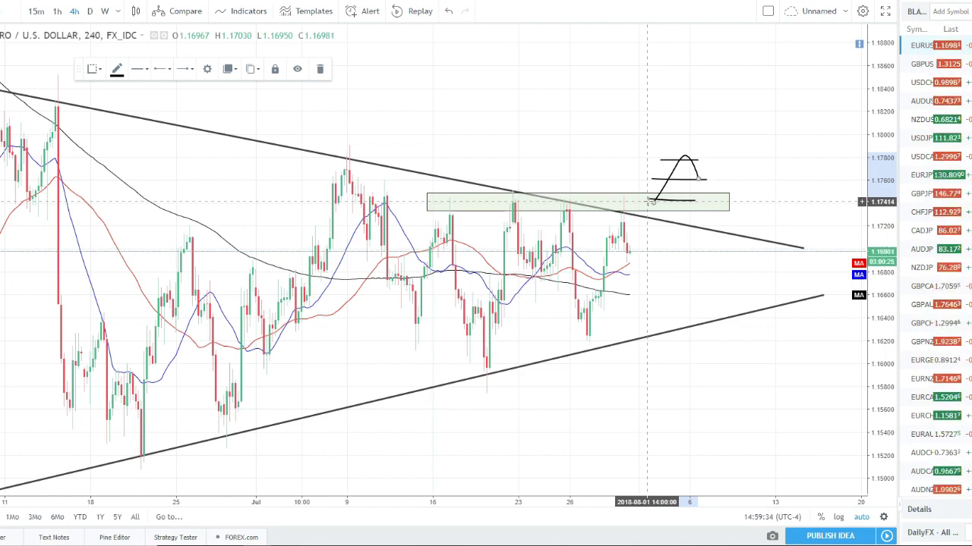
{"action": "mouse_move", "coordinate": [687, 143]}
{"action": "left_mouse_down"}
{"action": "mouse_move", "coordinate": [769, 37]}
{"action": "mouse_move", "coordinate": [782, 67]}
{"action": "left_mouse_up"}
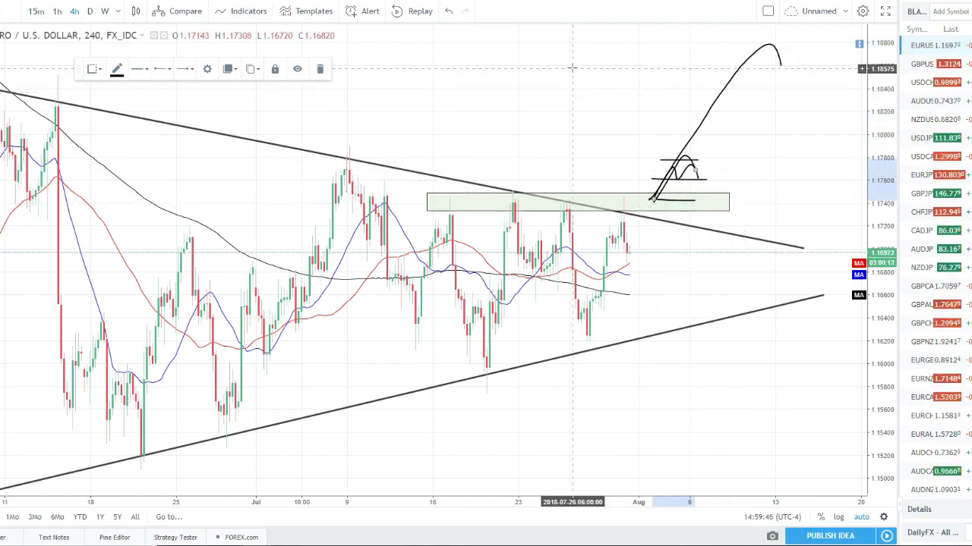
Delete the freehand rally, the swing paths and the three horizontal strokes
{"action": "left_click", "coordinate": [691, 138]}
{"action": "key", "text": "Delete"}
{"action": "left_click", "coordinate": [688, 159]}
{"action": "key", "text": "Delete"}
{"action": "left_click", "coordinate": [689, 159]}
{"action": "key", "text": "Delete"}
{"action": "key", "text": "Delete"}
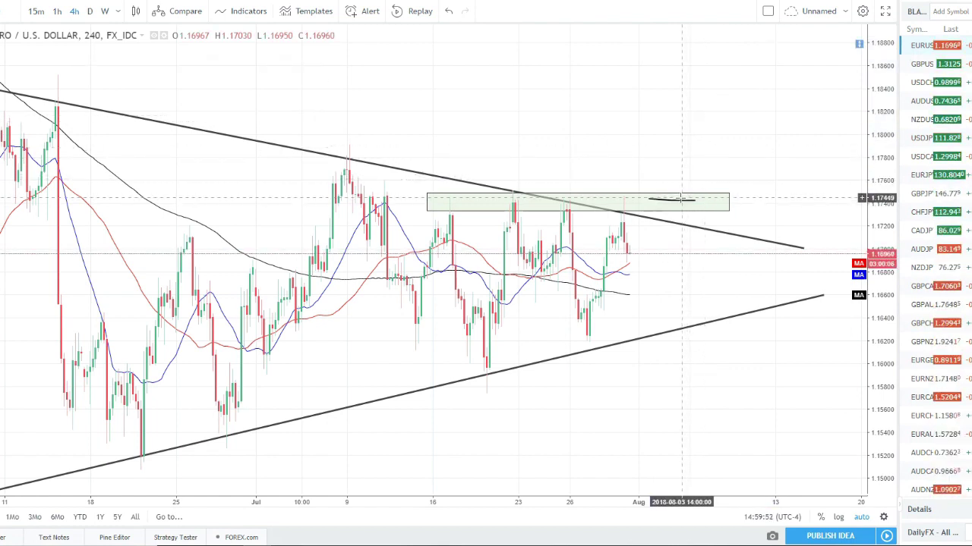
{"action": "key", "text": "Delete"}
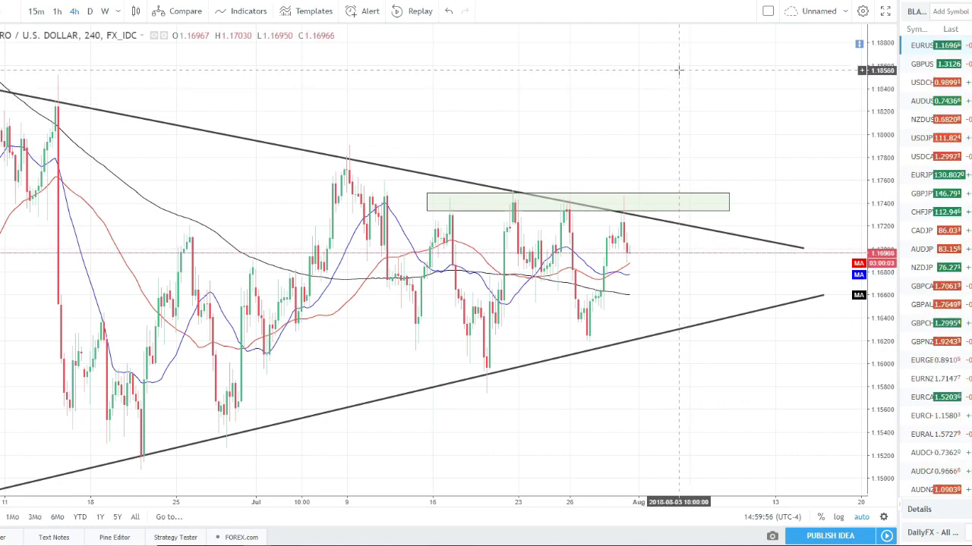
Draw a short horizontal line at about 1.1748 on the zone's upper edge and circle the target area near 1.1822 freehand
{"action": "scroll", "coordinate": [672, 79], "scroll_direction": "down", "scroll_amount": 2}
{"action": "scroll", "coordinate": [664, 88], "scroll_direction": "up", "scroll_amount": 2}
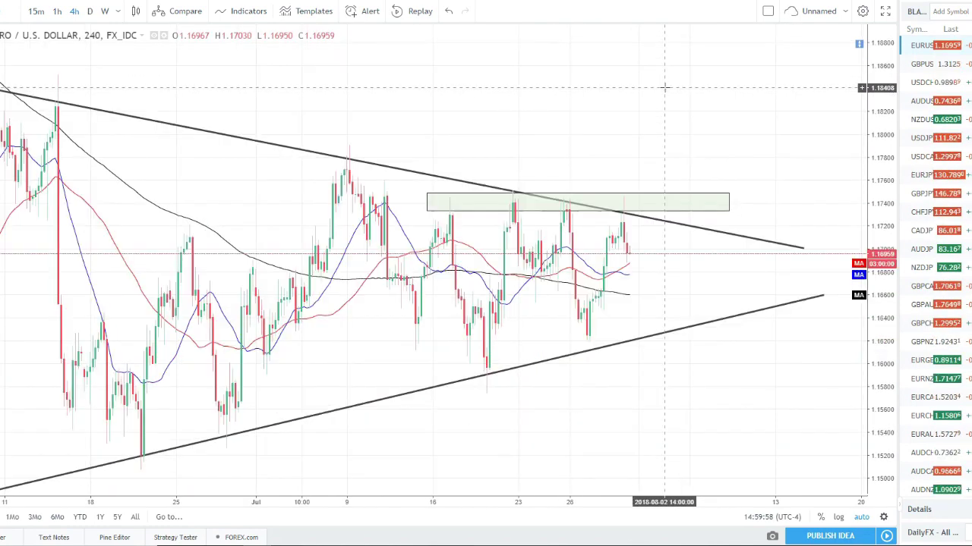
{"action": "left_click", "coordinate": [1, 64]}
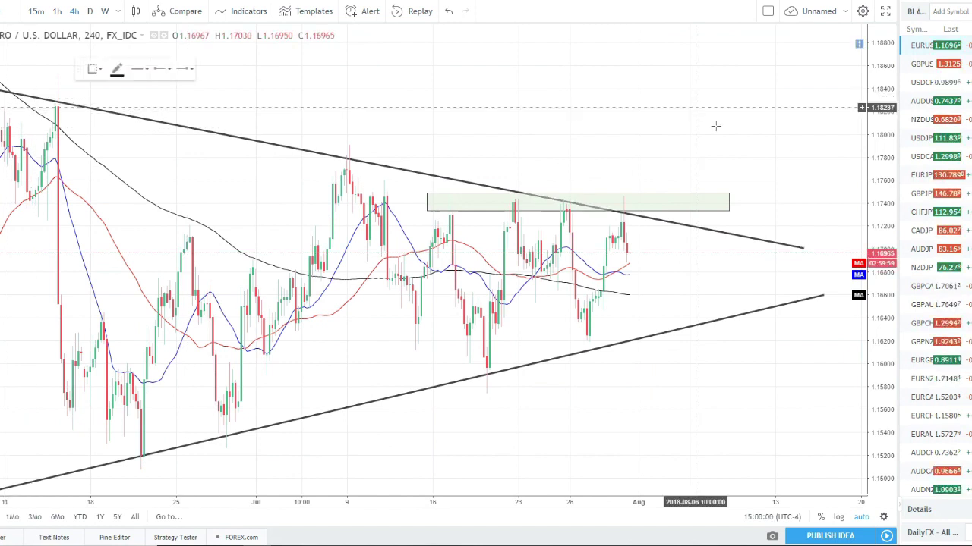
{"action": "left_click", "coordinate": [617, 193]}
{"action": "left_click", "coordinate": [678, 194]}
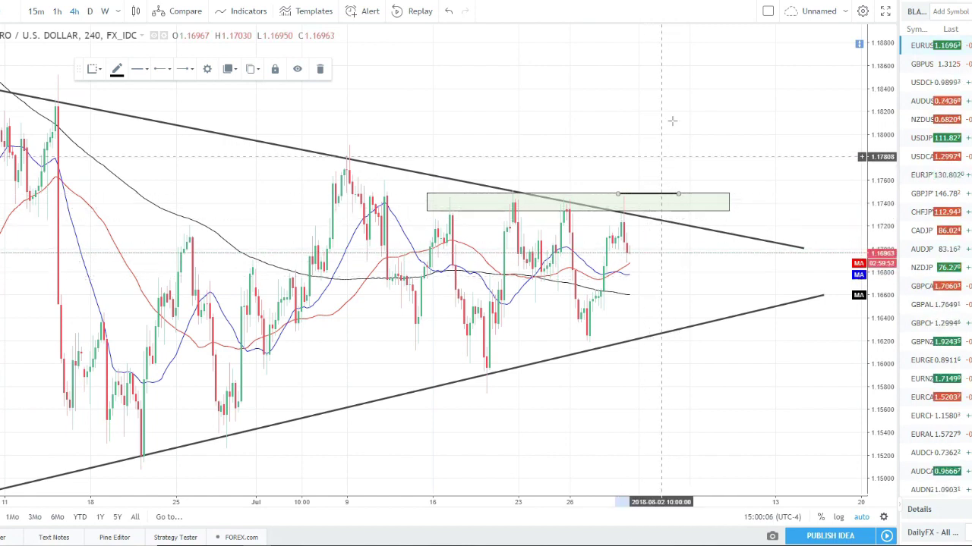
{"action": "left_click_drag", "start_coordinate": [670, 102], "coordinate": [644, 105]}
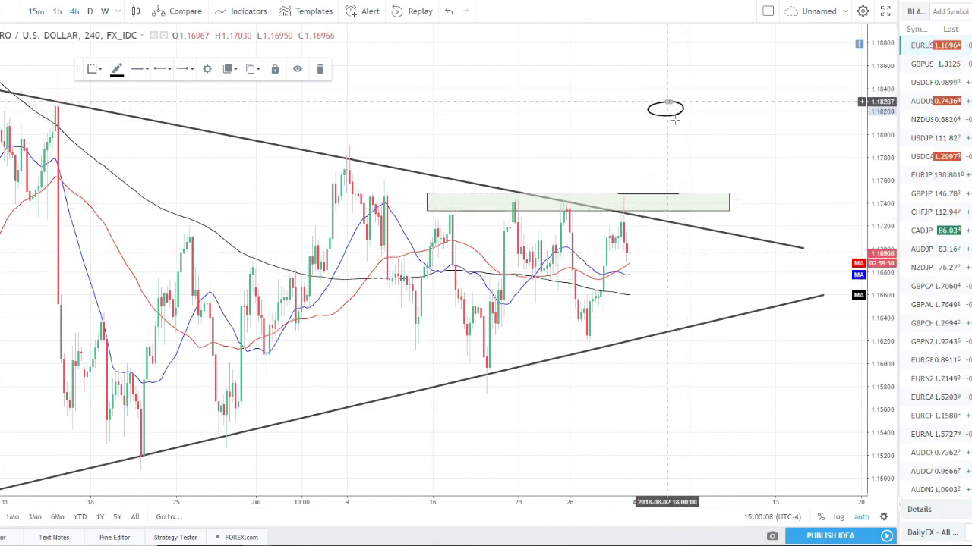
Sketch three freehand paths rising from the entry line and falling back, one down to about 1.1679, and undo all three
{"action": "mouse_move", "coordinate": [633, 201]}
{"action": "left_mouse_down"}
{"action": "mouse_move", "coordinate": [664, 106]}
{"action": "mouse_move", "coordinate": [685, 158]}
{"action": "left_mouse_up"}
{"action": "mouse_move", "coordinate": [627, 193]}
{"action": "left_mouse_down"}
{"action": "mouse_move", "coordinate": [665, 125]}
{"action": "mouse_move", "coordinate": [690, 187]}
{"action": "mouse_move", "coordinate": [674, 216]}
{"action": "mouse_move", "coordinate": [692, 273]}
{"action": "left_mouse_up"}
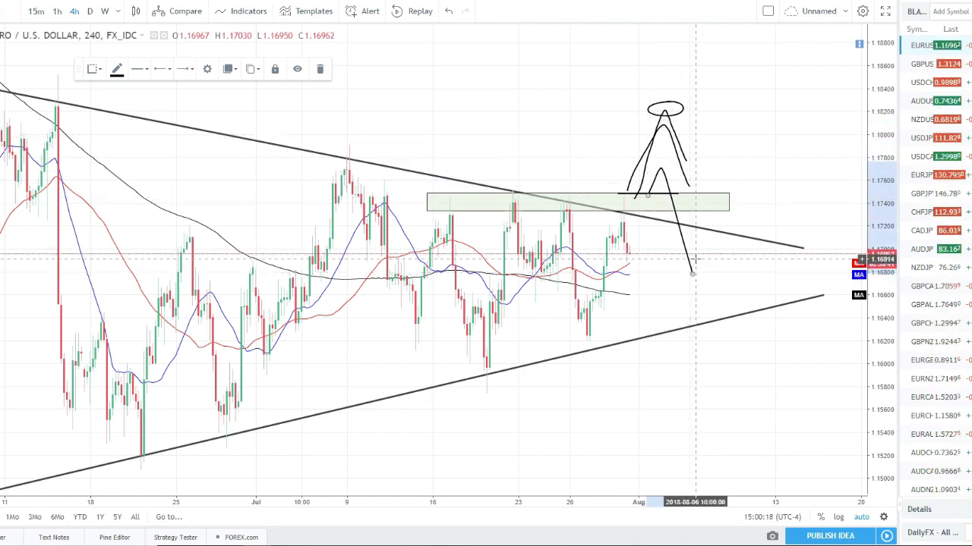
{"action": "key", "text": "ctrl+z"}
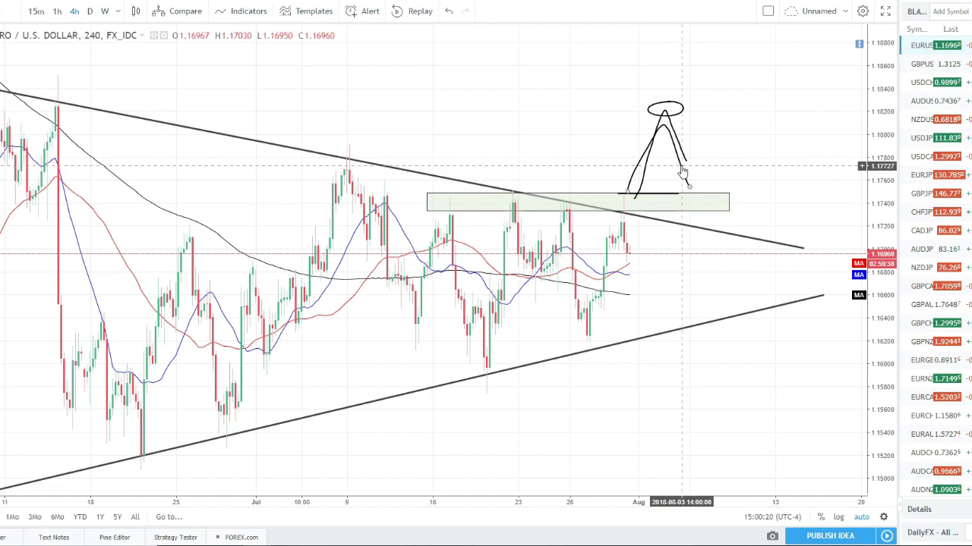
{"action": "key", "text": "ctrl+z"}
{"action": "key", "text": "ctrl+z"}
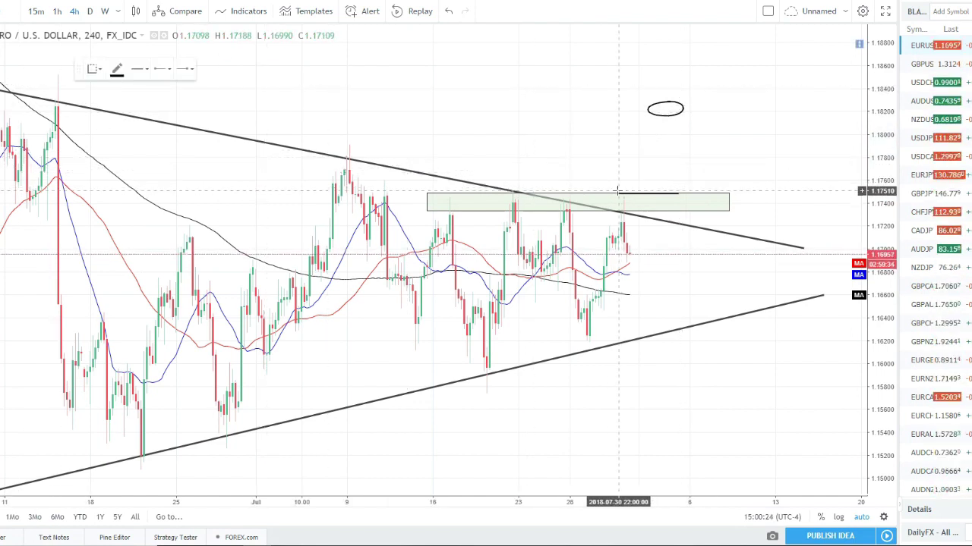
Sketch a freehand rally through the target circle to about 1.1886, with a horizontal stroke near 1.1822 and a loop around its upper part
{"action": "mouse_move", "coordinate": [630, 196]}
{"action": "left_mouse_down"}
{"action": "mouse_move", "coordinate": [640, 135]}
{"action": "mouse_move", "coordinate": [735, 35]}
{"action": "left_mouse_up"}
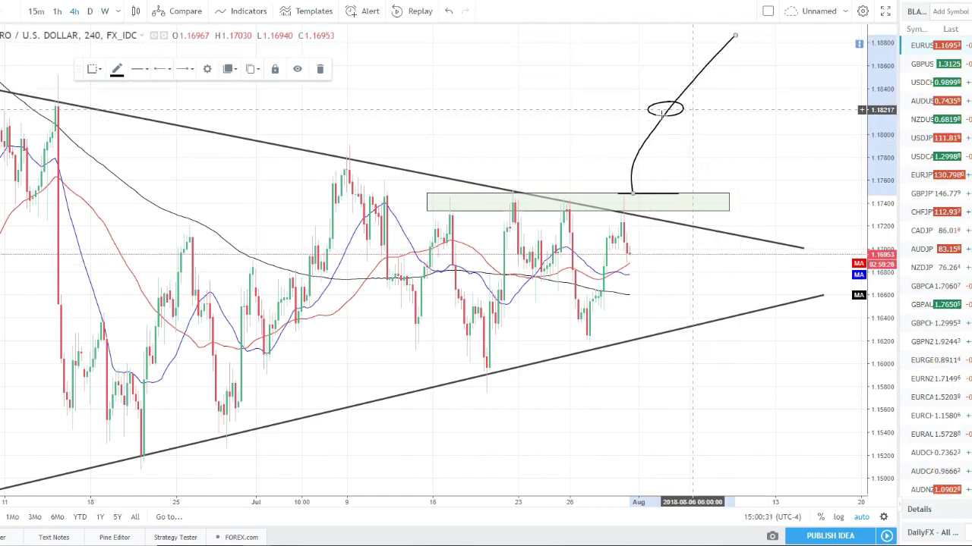
{"action": "mouse_move", "coordinate": [671, 108]}
{"action": "left_mouse_down"}
{"action": "mouse_move", "coordinate": [723, 110]}
{"action": "mouse_move", "coordinate": [710, 38]}
{"action": "mouse_move", "coordinate": [725, 64]}
{"action": "mouse_move", "coordinate": [735, 52]}
{"action": "left_mouse_up"}
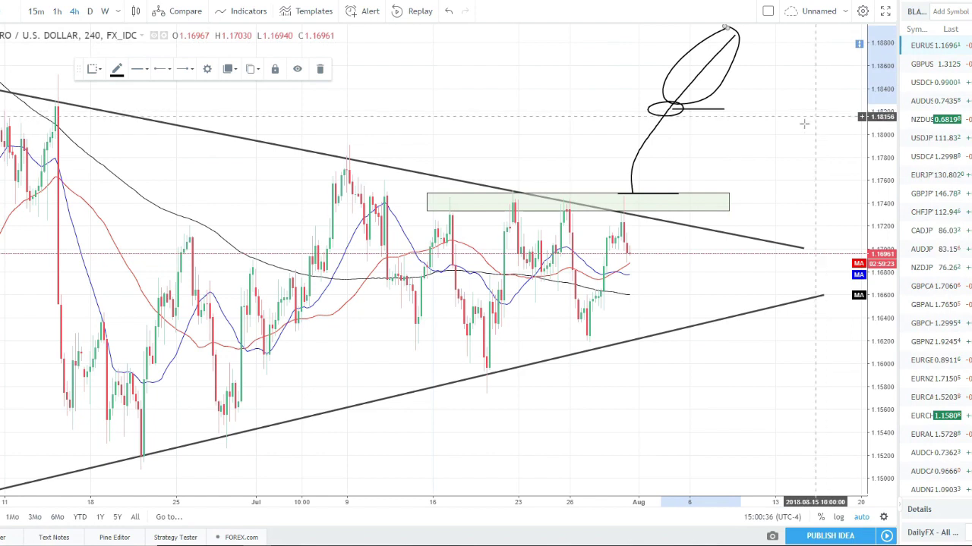
Undo the upper loop, the horizontal stroke near 1.1822 and the freehand rally
{"action": "key", "text": "ctrl+z"}
{"action": "key", "text": "ctrl+z"}
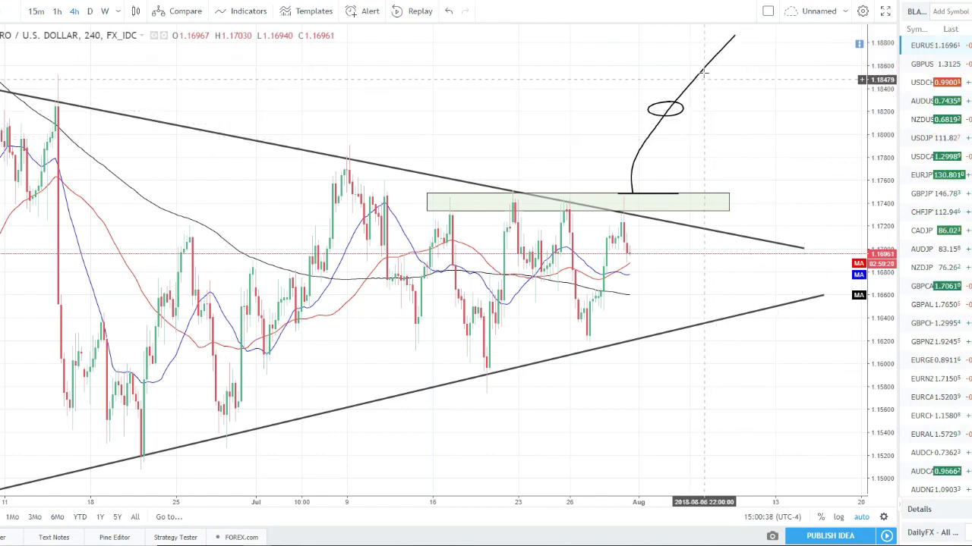
{"action": "key", "text": "ctrl+z"}
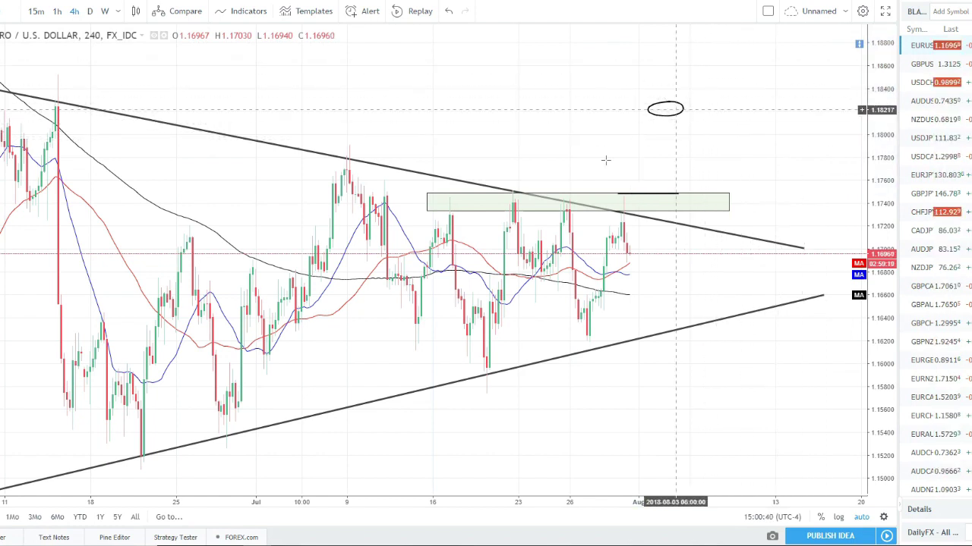
Sketch a freehand path from about 1.1737 up into the target circle and a further stroke rising to about 1.1889
{"action": "left_click", "coordinate": [0, 77]}
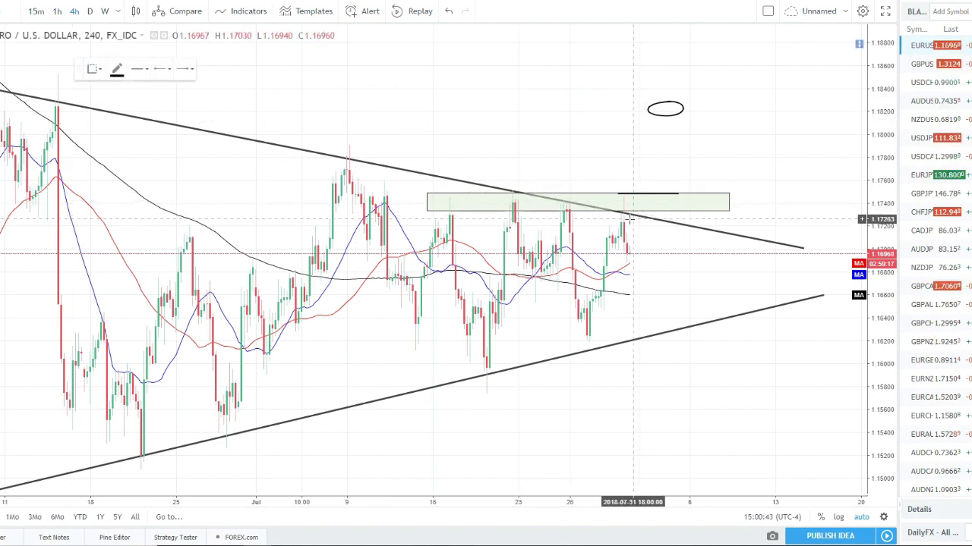
{"action": "left_click_drag", "start_coordinate": [624, 206], "coordinate": [666, 109]}
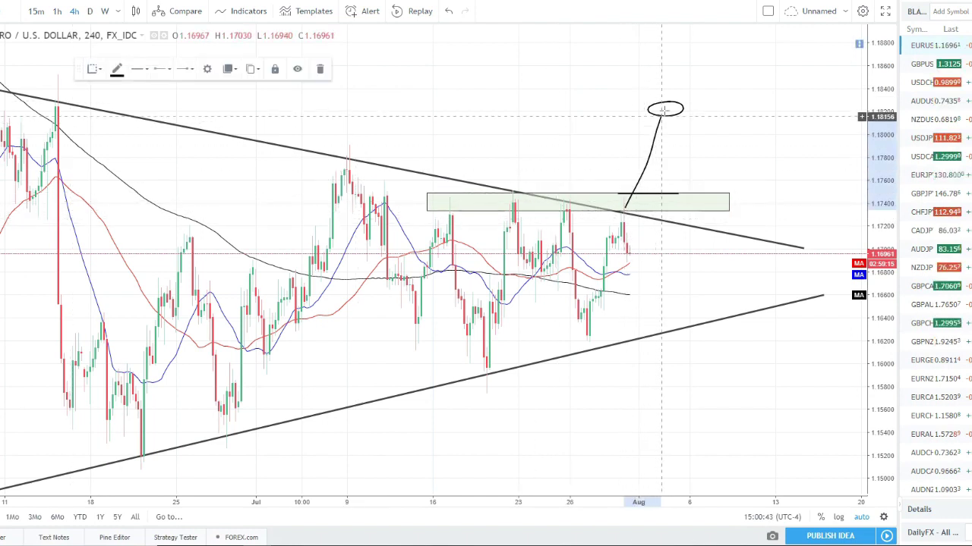
{"action": "left_click", "coordinate": [701, 132]}
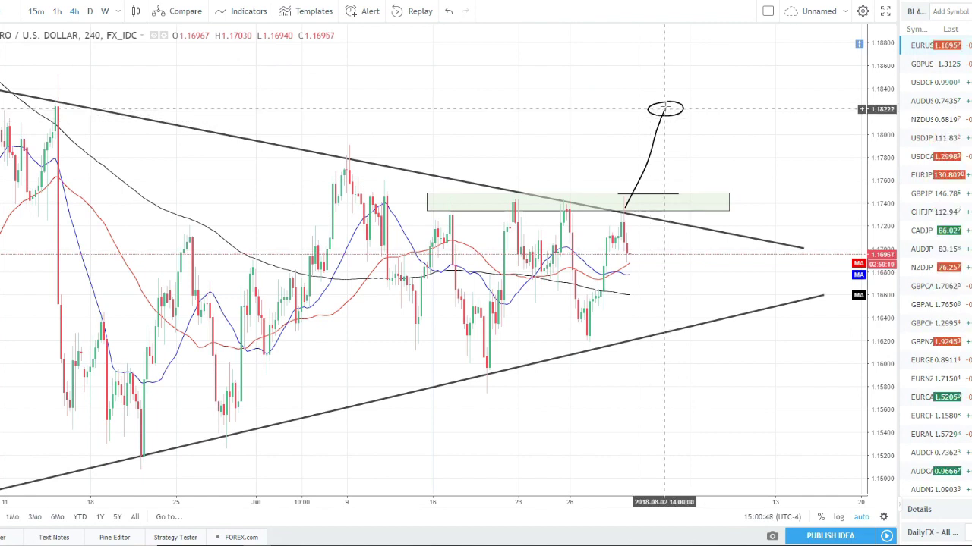
{"action": "left_click", "coordinate": [666, 110]}
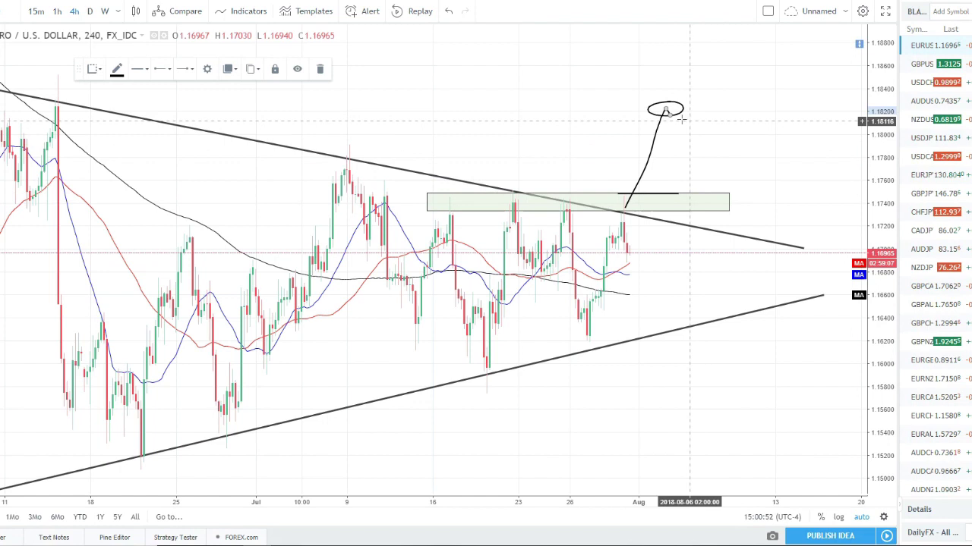
{"action": "left_click_drag", "start_coordinate": [674, 115], "coordinate": [760, 31]}
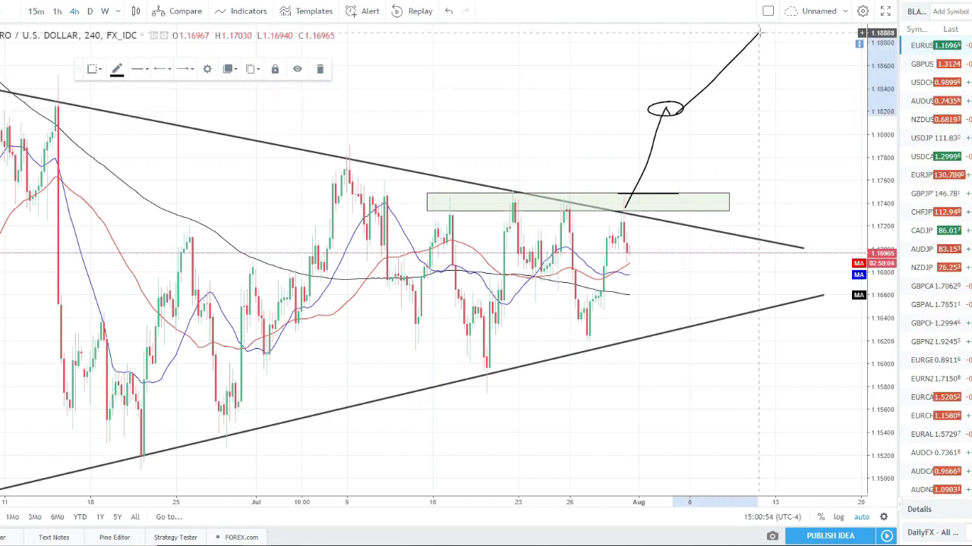
Delete the upper stroke, the target circle, the small tick inside it and the freehand path leading up to it
{"action": "key", "text": "Delete"}
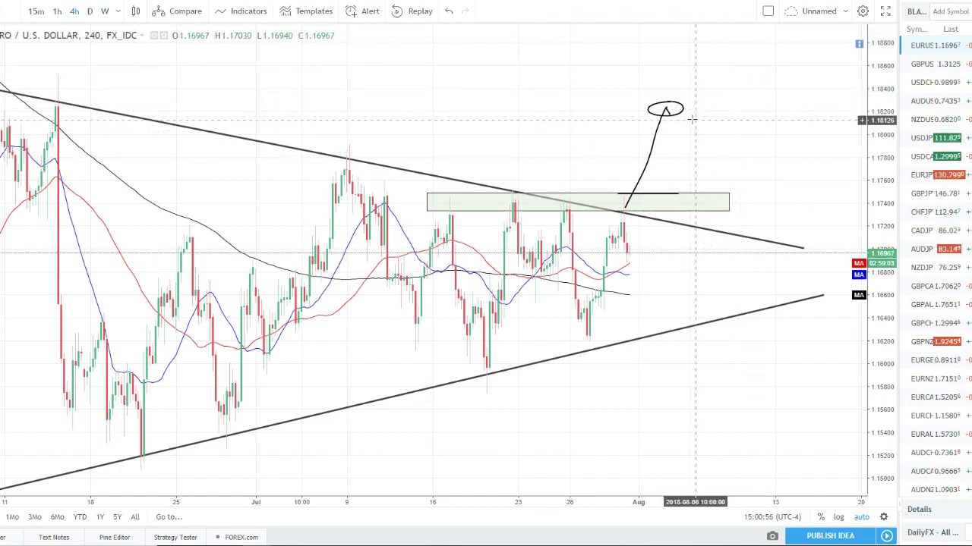
{"action": "left_click", "coordinate": [682, 111]}
{"action": "key", "text": "Delete"}
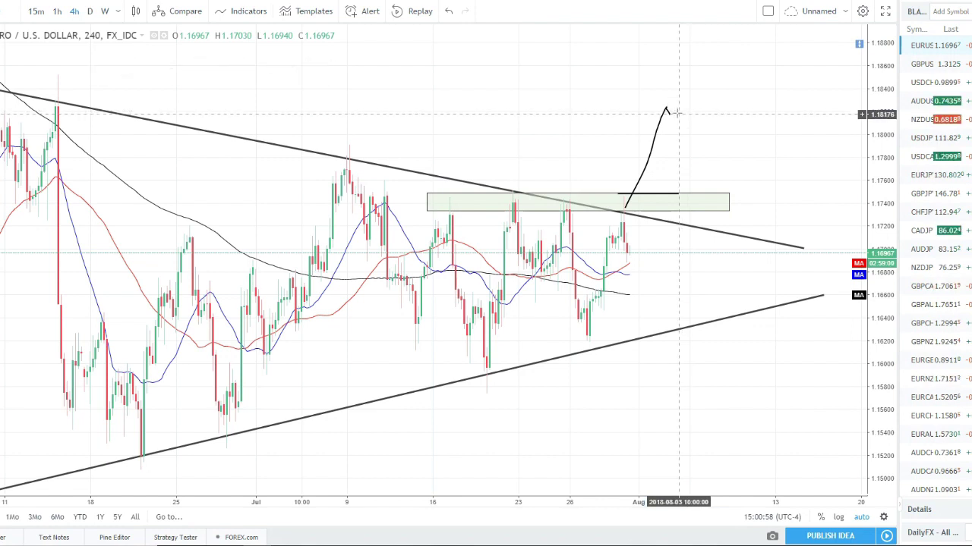
{"action": "left_click", "coordinate": [668, 113]}
{"action": "key", "text": "Delete"}
{"action": "left_click", "coordinate": [663, 121]}
{"action": "key", "text": "Delete"}
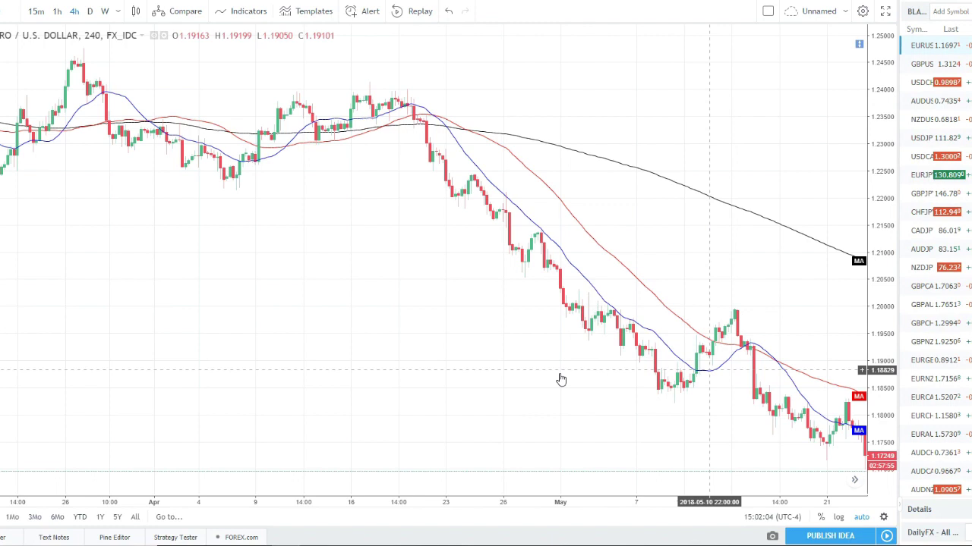
Circle the mid-May rally freehand and delete the circle
{"action": "mouse_move", "coordinate": [739, 299]}
{"action": "left_mouse_down"}
{"action": "mouse_move", "coordinate": [673, 328]}
{"action": "mouse_move", "coordinate": [748, 379]}
{"action": "mouse_move", "coordinate": [733, 299]}
{"action": "left_mouse_up"}
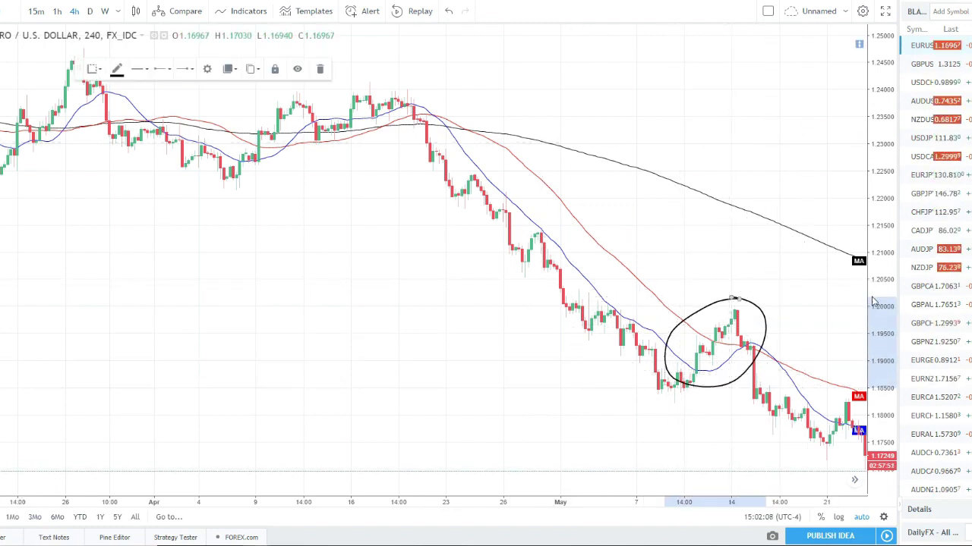
{"action": "key", "text": "Delete"}
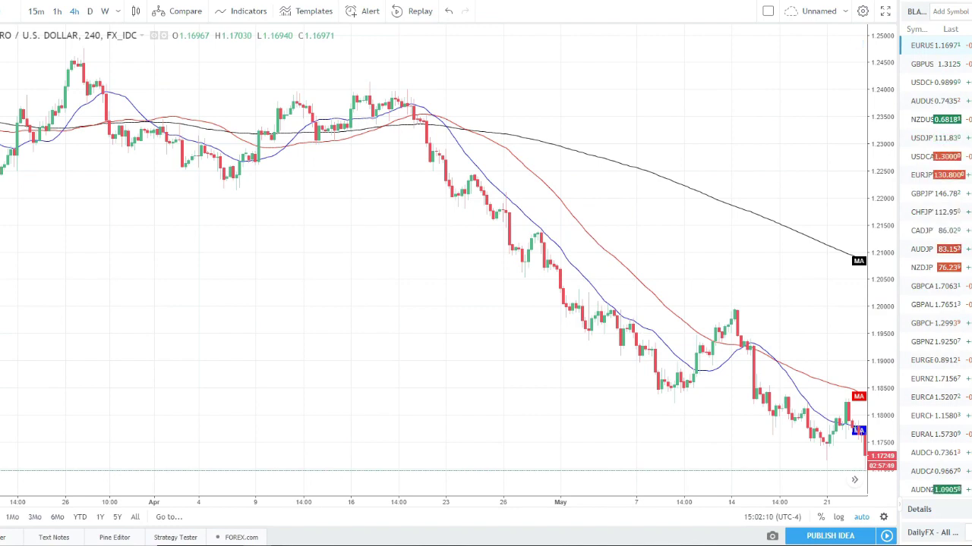
Draw a Fibonacci retracement over the April to May decline, from 1.24153 down to 1.18242
{"action": "left_click", "coordinate": [357, 82]}
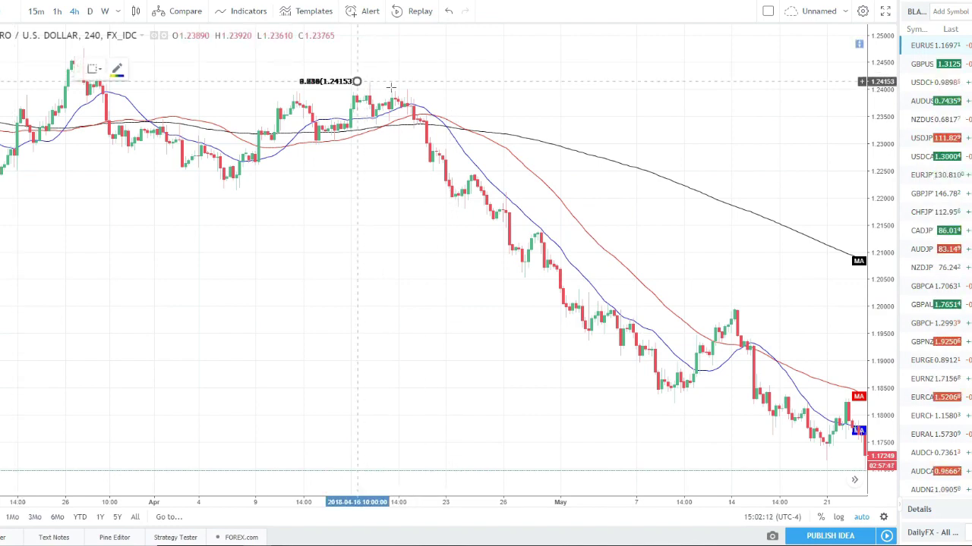
{"action": "left_click", "coordinate": [790, 396]}
{"action": "left_click", "coordinate": [800, 401]}
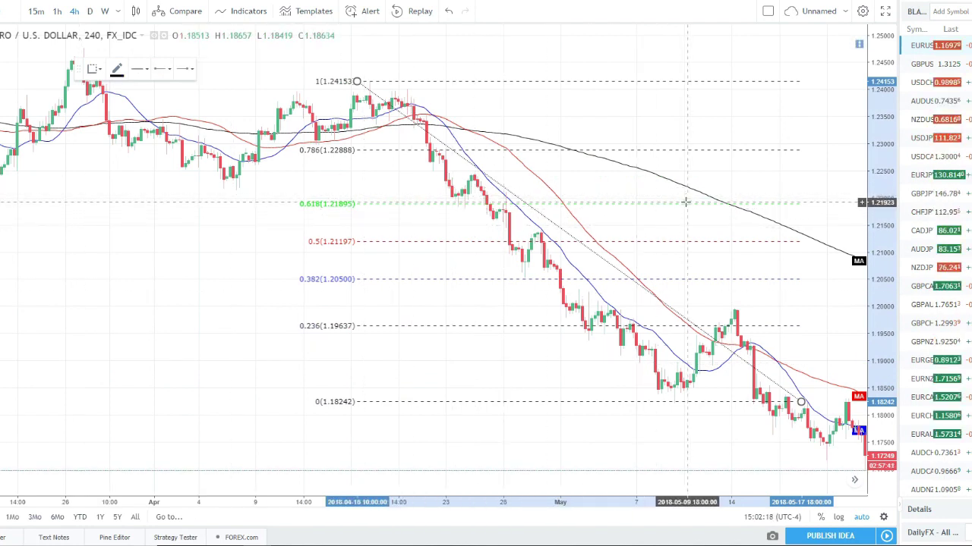
Outline the band between the 0.382 and 0.618 levels, trace the May rally from about 1.187 to 1.200, and delete each sketch
{"action": "mouse_move", "coordinate": [684, 202]}
{"action": "left_mouse_down"}
{"action": "mouse_move", "coordinate": [588, 206]}
{"action": "mouse_move", "coordinate": [591, 283]}
{"action": "mouse_move", "coordinate": [668, 287]}
{"action": "mouse_move", "coordinate": [706, 203]}
{"action": "mouse_move", "coordinate": [658, 201]}
{"action": "left_mouse_up"}
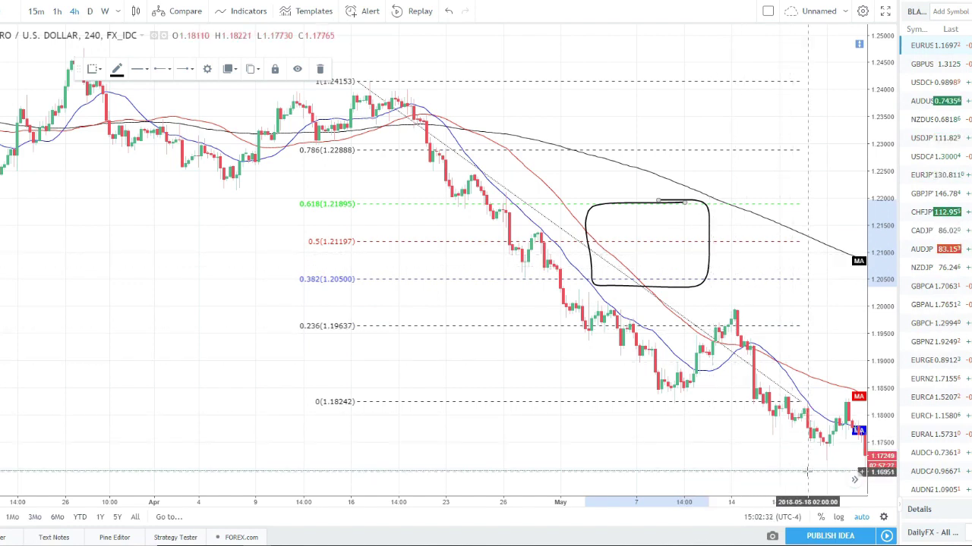
{"action": "key", "text": "Delete"}
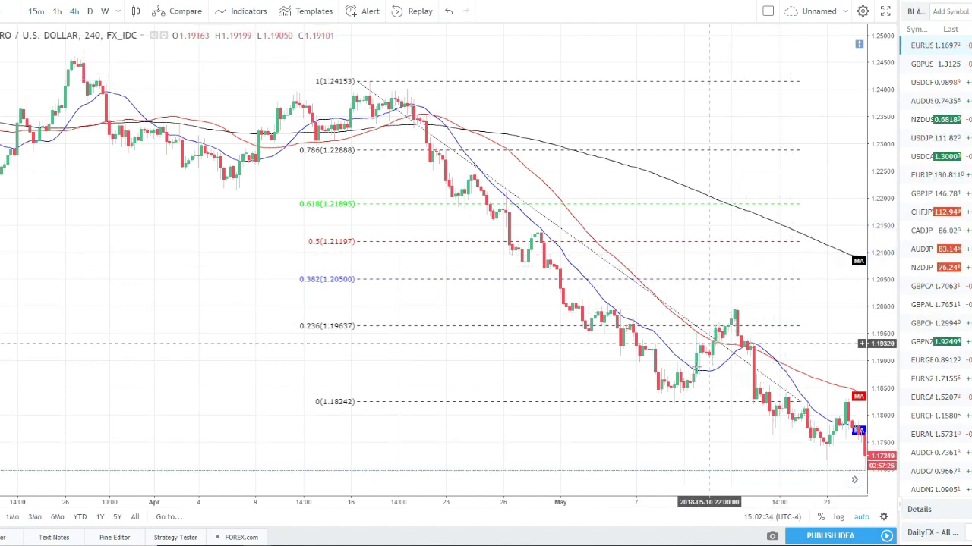
{"action": "left_click_drag", "start_coordinate": [685, 381], "coordinate": [736, 311]}
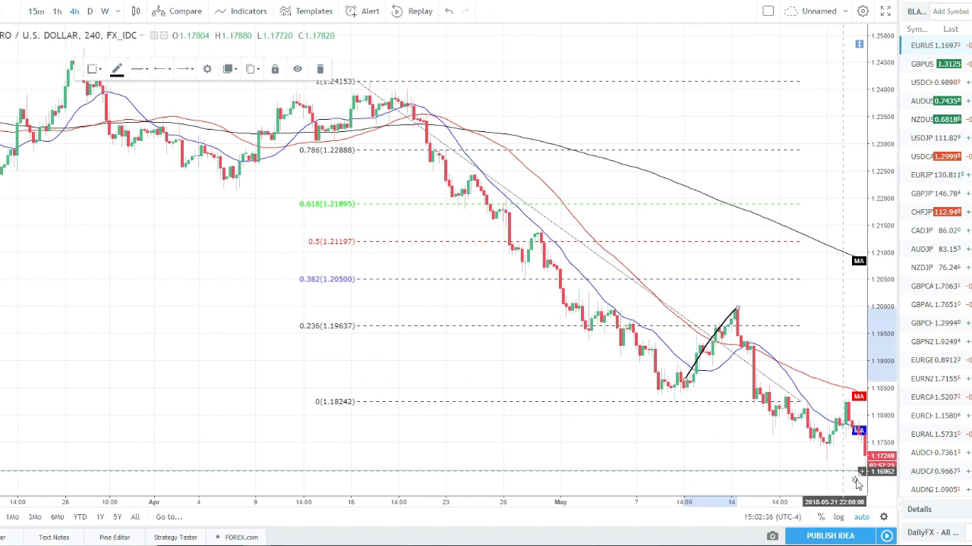
{"action": "key", "text": "Delete"}
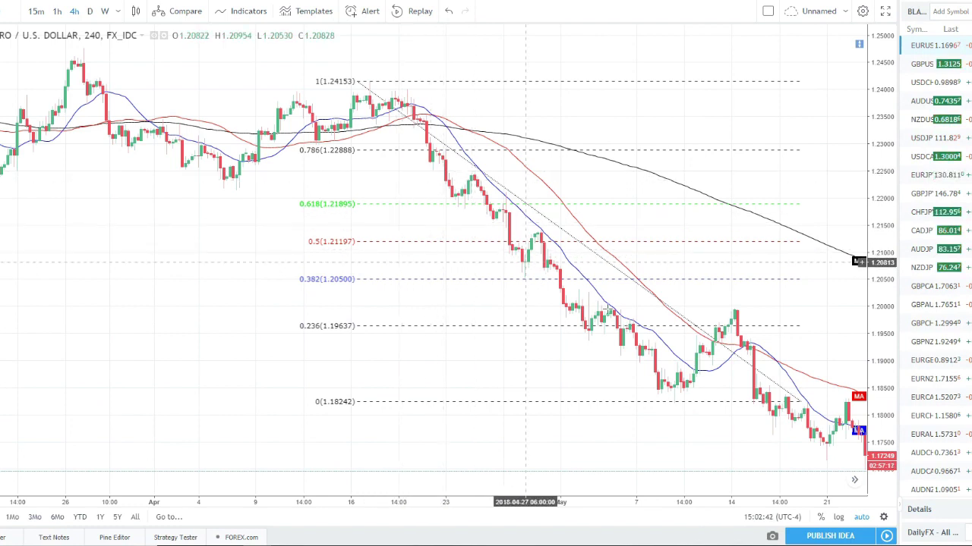
Circle the 0.236 and 0.382 labels freehand, stroke along the 0.5 level, and draw a small loop near 1.2050 above the mid-May peak
{"action": "left_click_drag", "start_coordinate": [367, 318], "coordinate": [300, 320]}
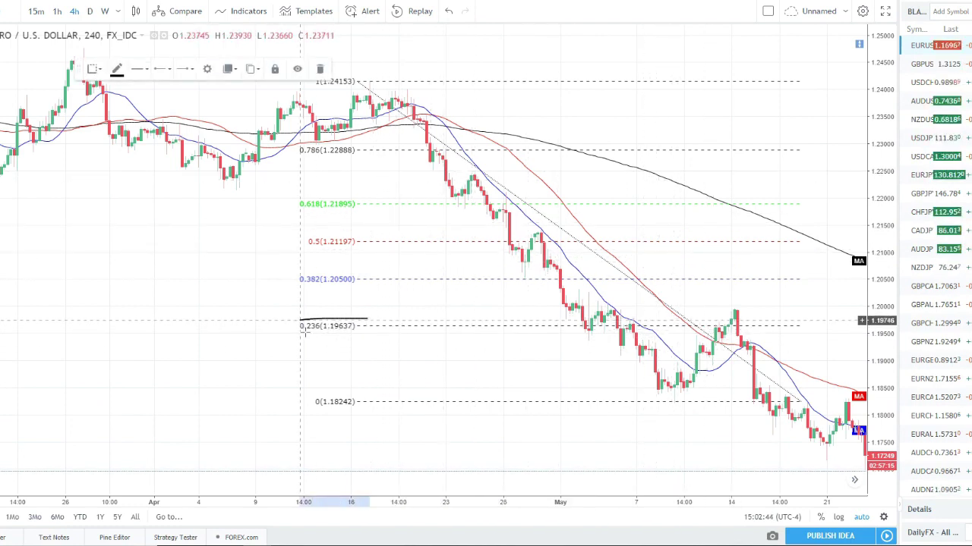
{"action": "left_click_drag", "start_coordinate": [385, 328], "coordinate": [368, 320]}
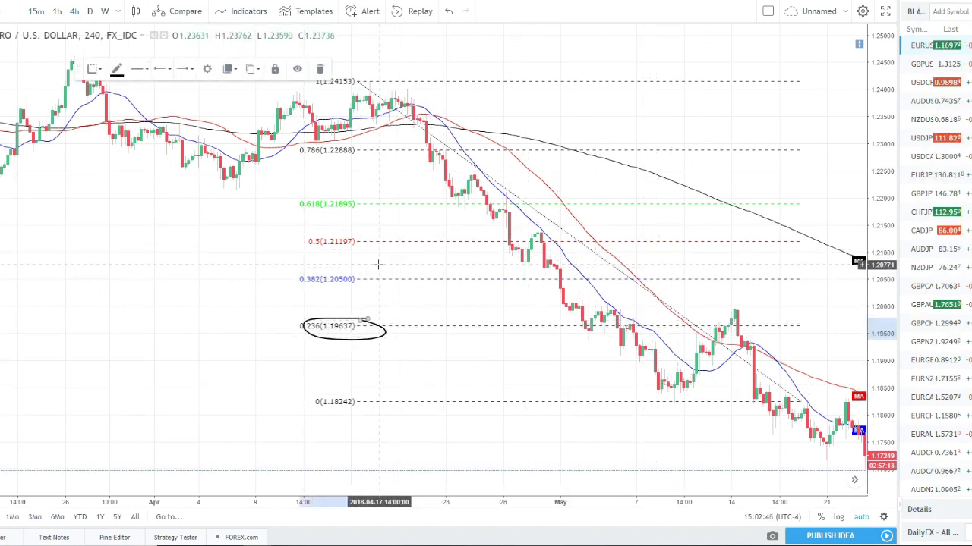
{"action": "mouse_move", "coordinate": [350, 271]}
{"action": "left_mouse_down"}
{"action": "mouse_move", "coordinate": [295, 283]}
{"action": "mouse_move", "coordinate": [379, 282]}
{"action": "mouse_move", "coordinate": [353, 272]}
{"action": "mouse_move", "coordinate": [441, 239]}
{"action": "mouse_move", "coordinate": [484, 239]}
{"action": "left_mouse_up"}
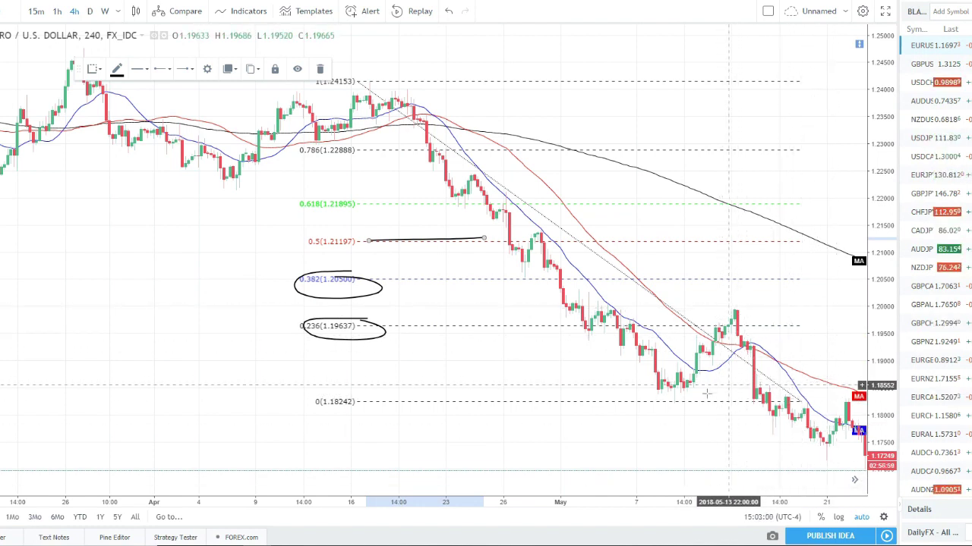
{"action": "left_click_drag", "start_coordinate": [749, 275], "coordinate": [748, 283]}
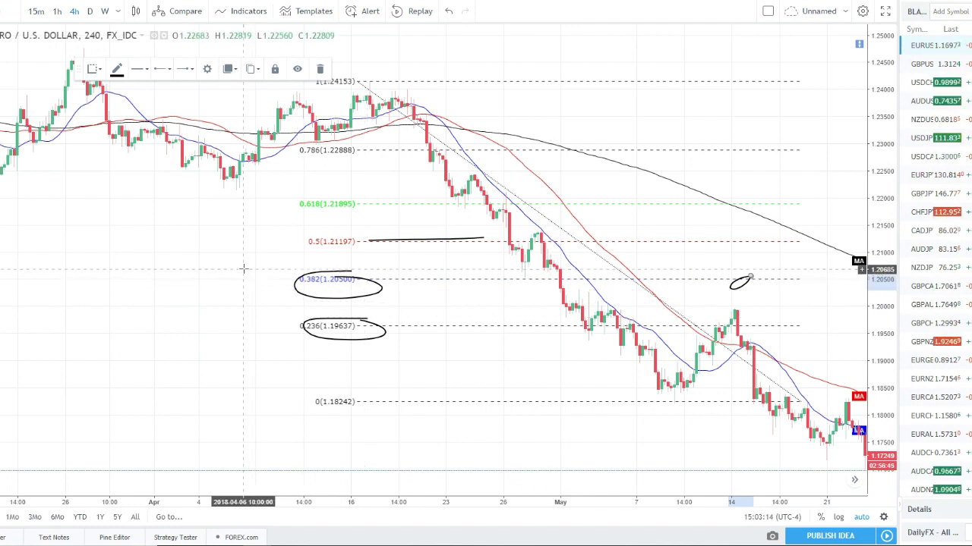
Delete the small loop, the circles around the 0.382 and 0.236 labels, and the stroke on the 0.5 level
{"action": "key", "text": "Delete"}
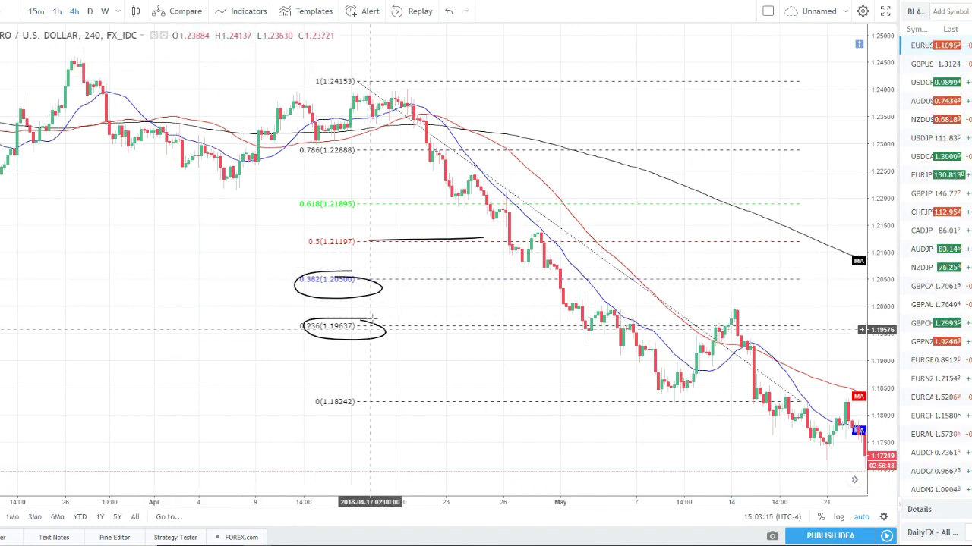
{"action": "key", "text": "Delete"}
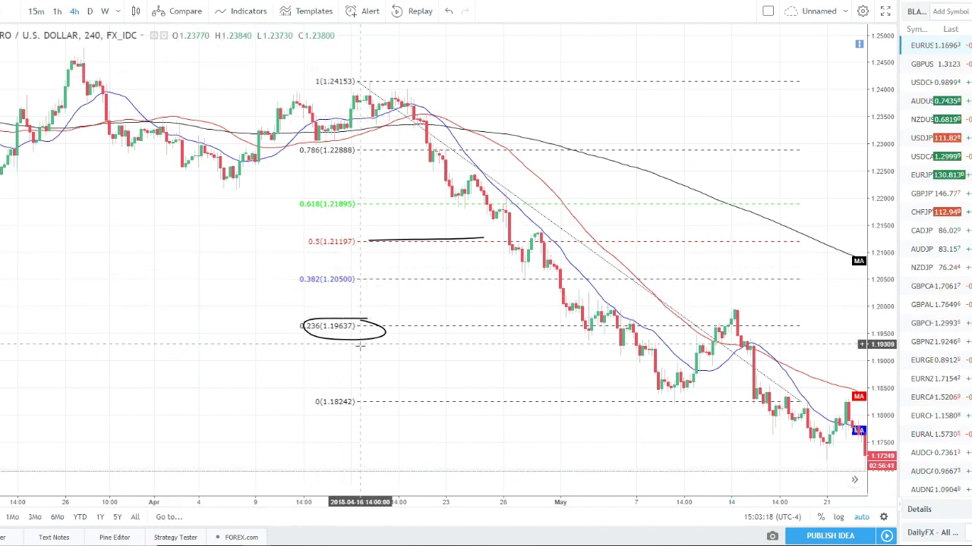
{"action": "left_click", "coordinate": [370, 342]}
{"action": "key", "text": "Delete"}
{"action": "left_click", "coordinate": [435, 241]}
{"action": "key", "text": "Delete"}
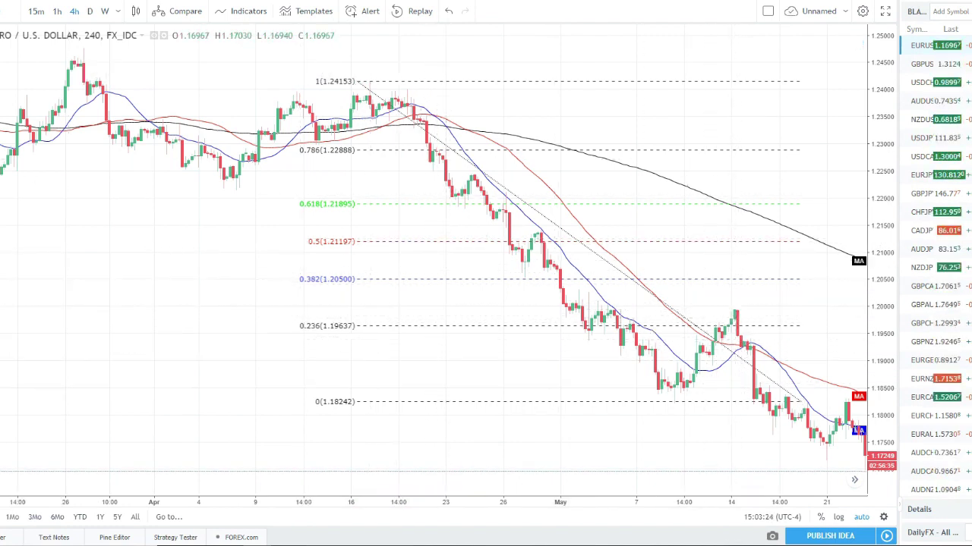
Circle the mid-May peak freehand and draw short horizontal strokes near 1.1900, 1.1833 and 1.1884, deleting the one near 1.1900
{"action": "mouse_move", "coordinate": [750, 309]}
{"action": "left_mouse_down"}
{"action": "mouse_move", "coordinate": [733, 313]}
{"action": "mouse_move", "coordinate": [726, 334]}
{"action": "mouse_move", "coordinate": [756, 317]}
{"action": "mouse_move", "coordinate": [747, 309]}
{"action": "left_mouse_up"}
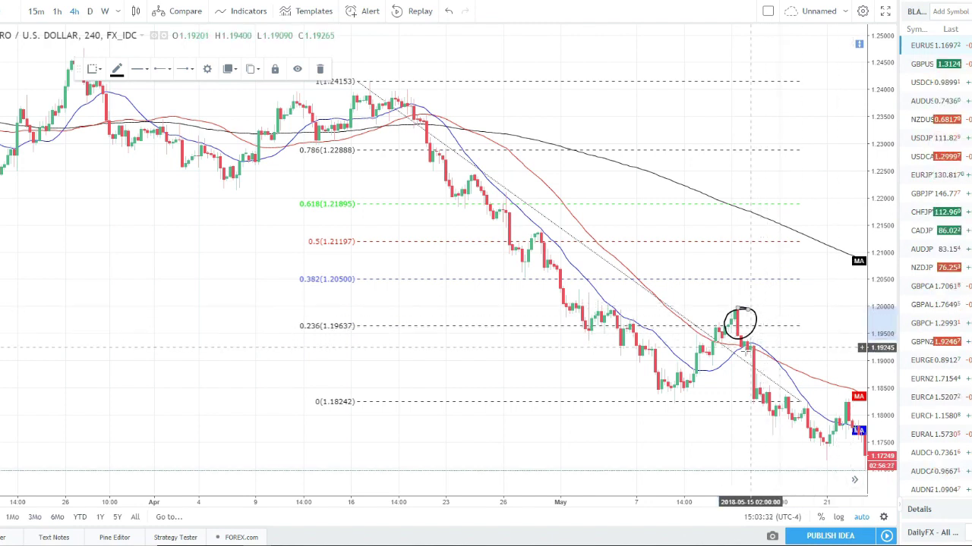
{"action": "left_click_drag", "start_coordinate": [730, 362], "coordinate": [772, 363]}
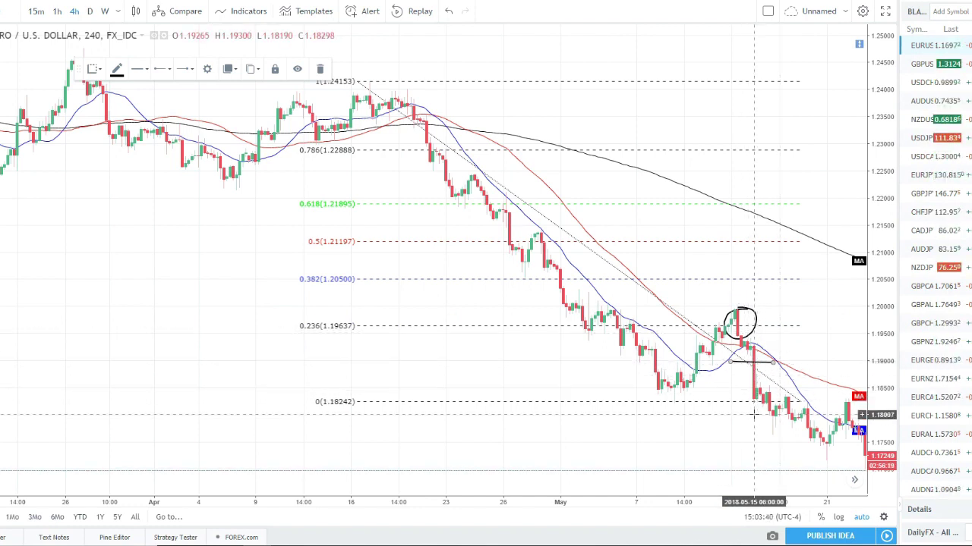
{"action": "key", "text": "Delete"}
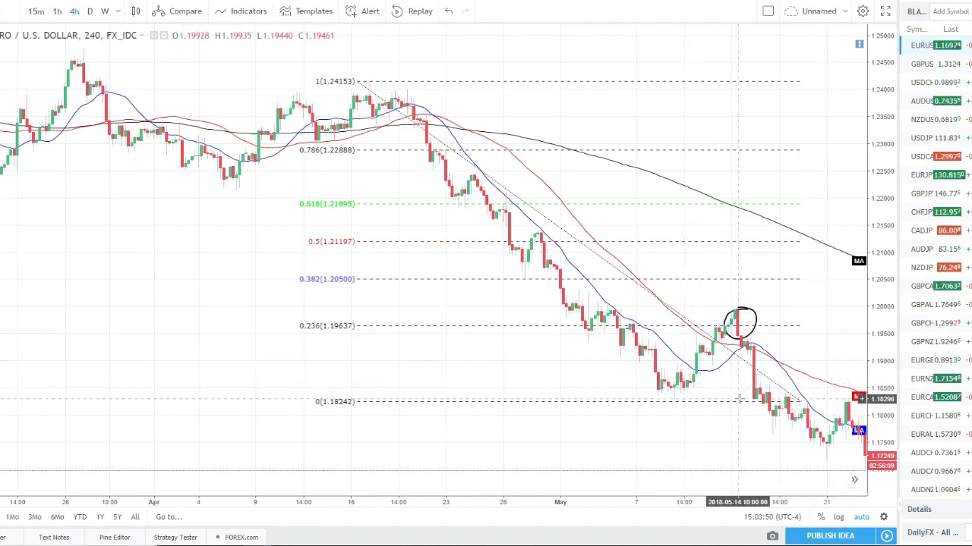
{"action": "left_click_drag", "start_coordinate": [740, 398], "coordinate": [804, 398]}
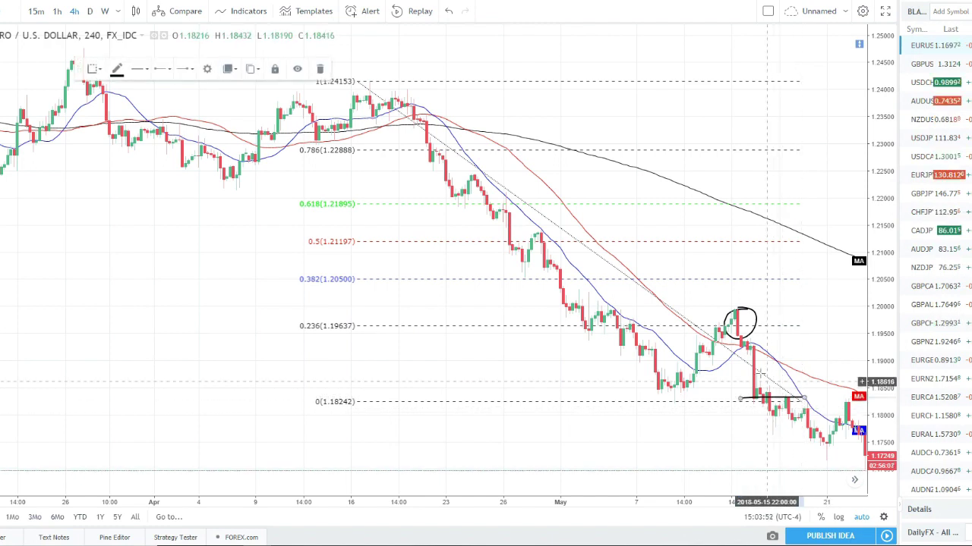
{"action": "left_click", "coordinate": [739, 370]}
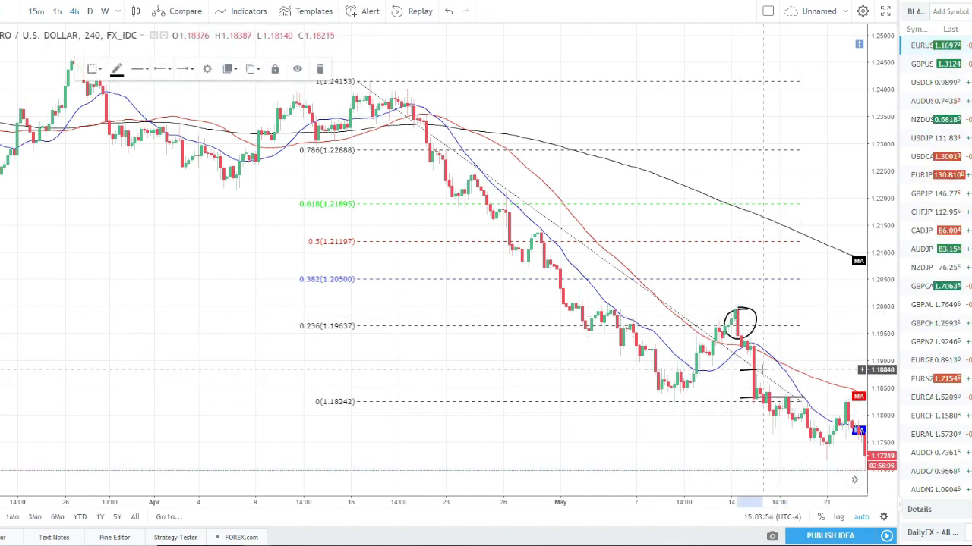
{"action": "left_click", "coordinate": [764, 369]}
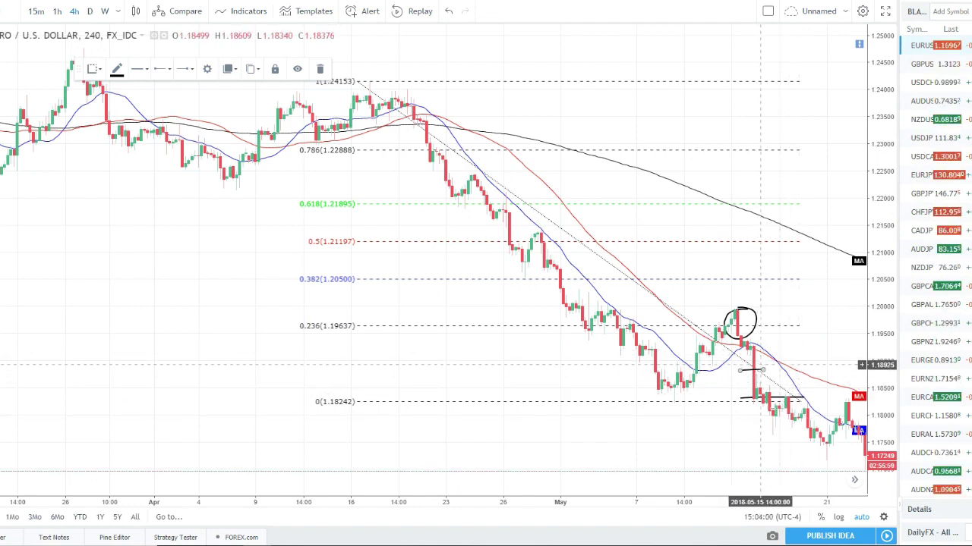
Delete the two remaining horizontal strokes, the circle around the mid-May peak and the Fibonacci retracement
{"action": "key", "text": "Delete"}
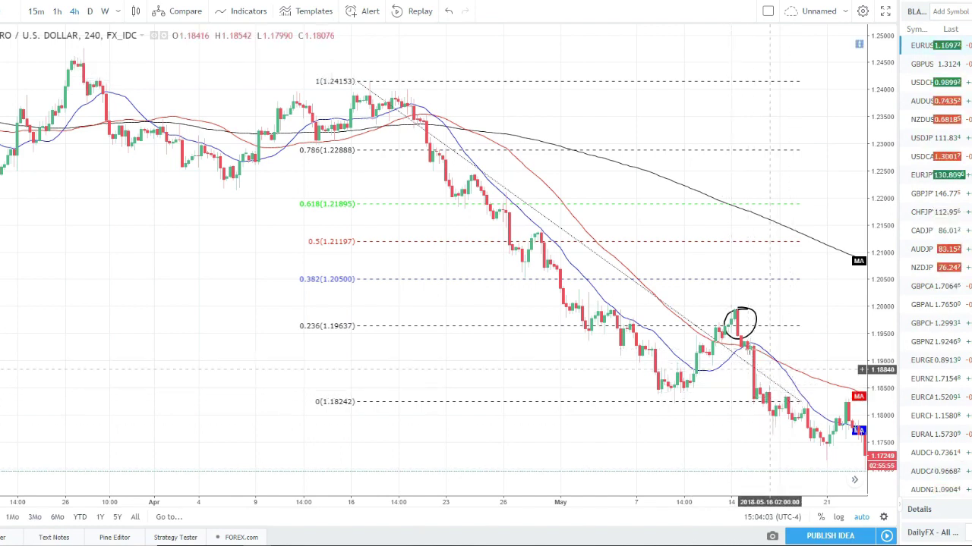
{"action": "key", "text": "Delete"}
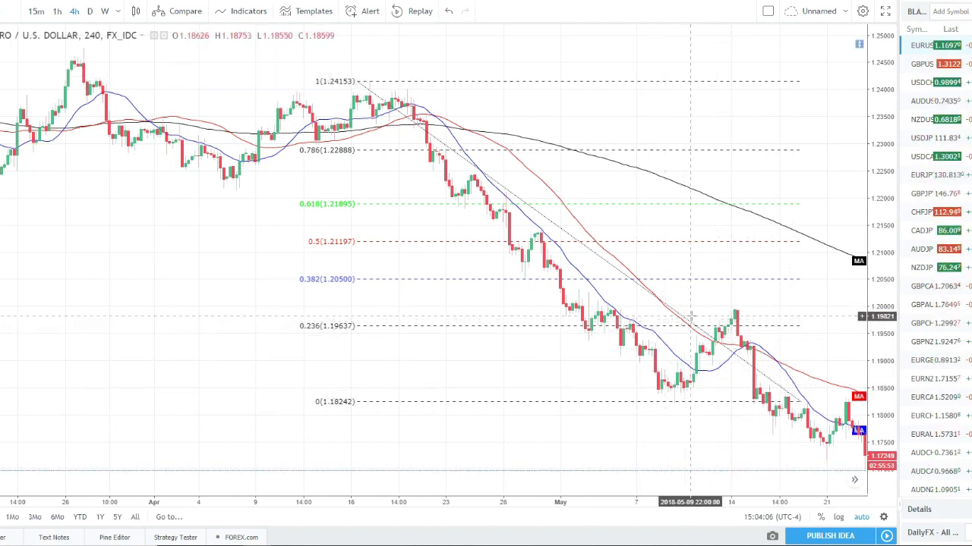
{"action": "left_click", "coordinate": [688, 321]}
{"action": "key", "text": "Delete"}
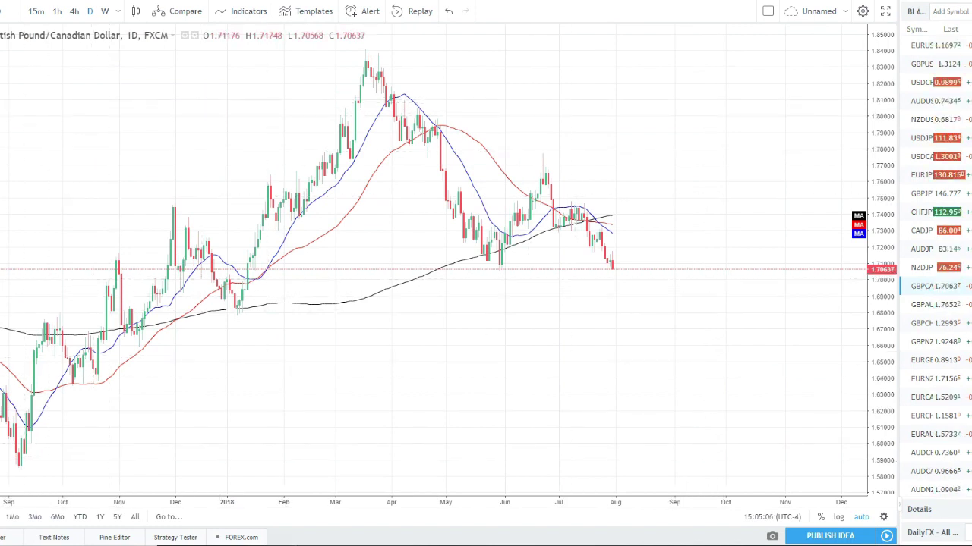
Draw a rectangle zone between about 1.7107 and 1.7029, ending in mid-September 2018, and stretch its start back to late September 2017
{"action": "left_click", "coordinate": [23, 129]}
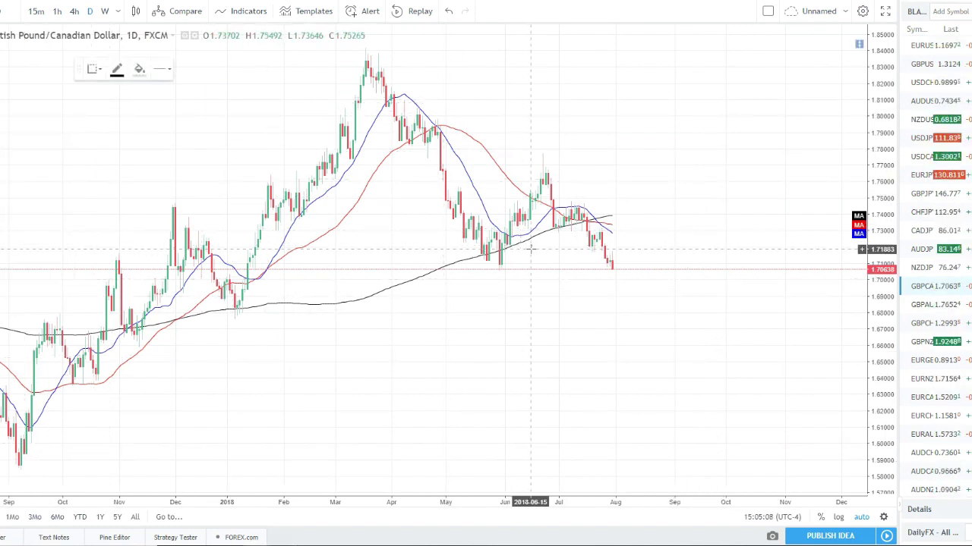
{"action": "left_click", "coordinate": [473, 264]}
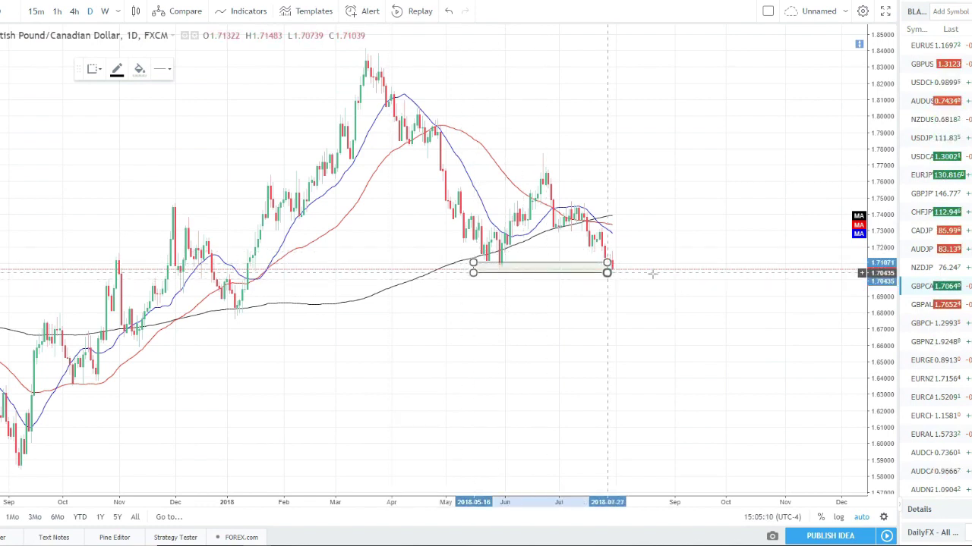
{"action": "left_click", "coordinate": [705, 274]}
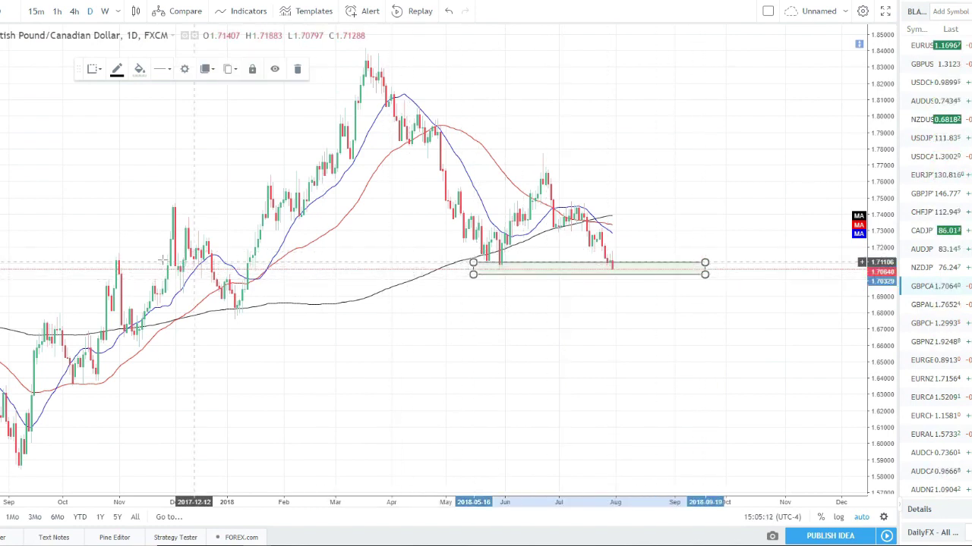
{"action": "left_click_drag", "start_coordinate": [472, 274], "coordinate": [51, 274]}
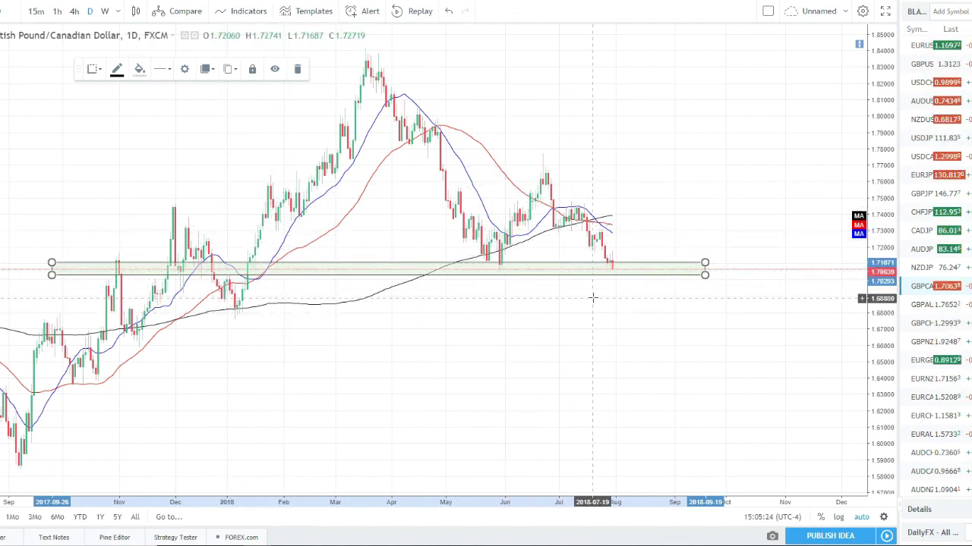
{"action": "scroll", "coordinate": [570, 365], "scroll_direction": "up", "scroll_amount": 3}
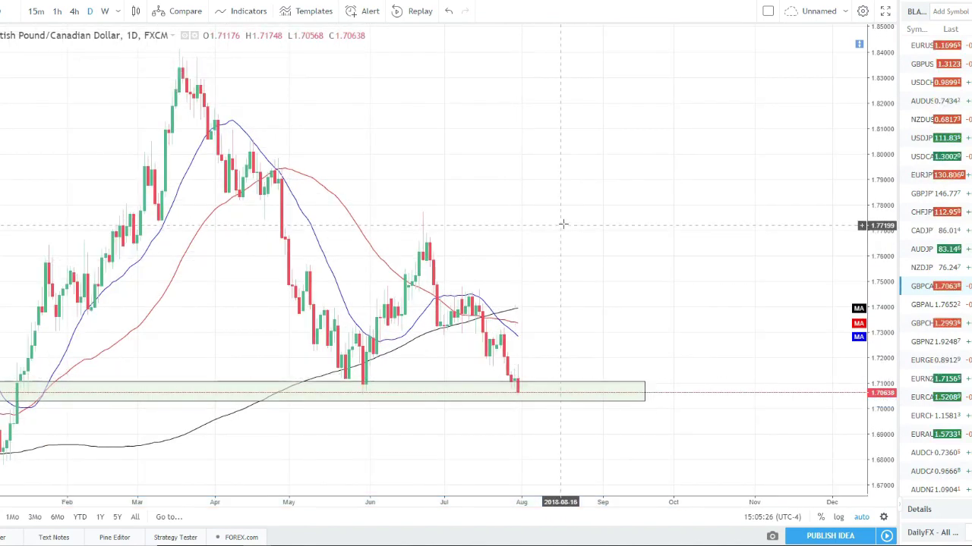
{"action": "scroll", "coordinate": [561, 224], "scroll_direction": "down", "scroll_amount": 4}
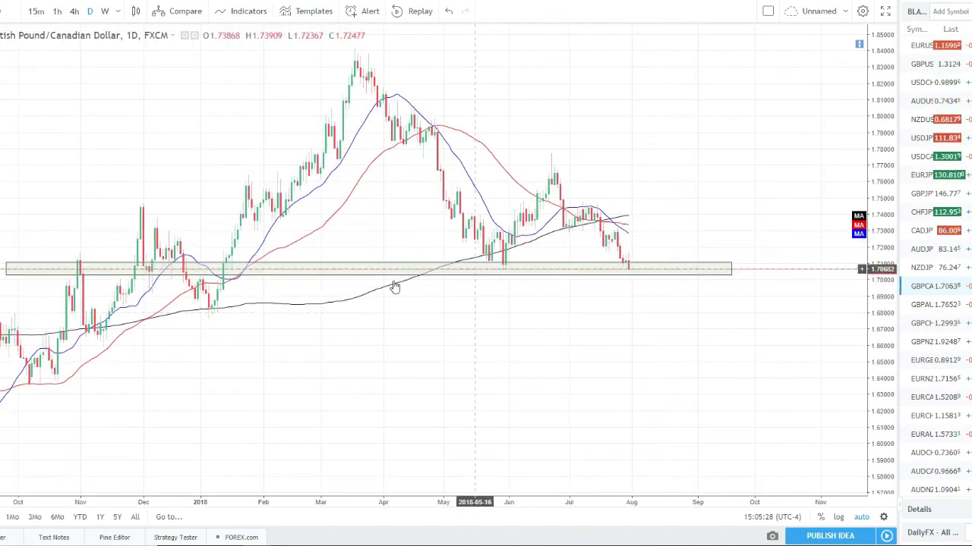
{"action": "scroll", "coordinate": [392, 284], "scroll_direction": "up", "scroll_amount": 2}
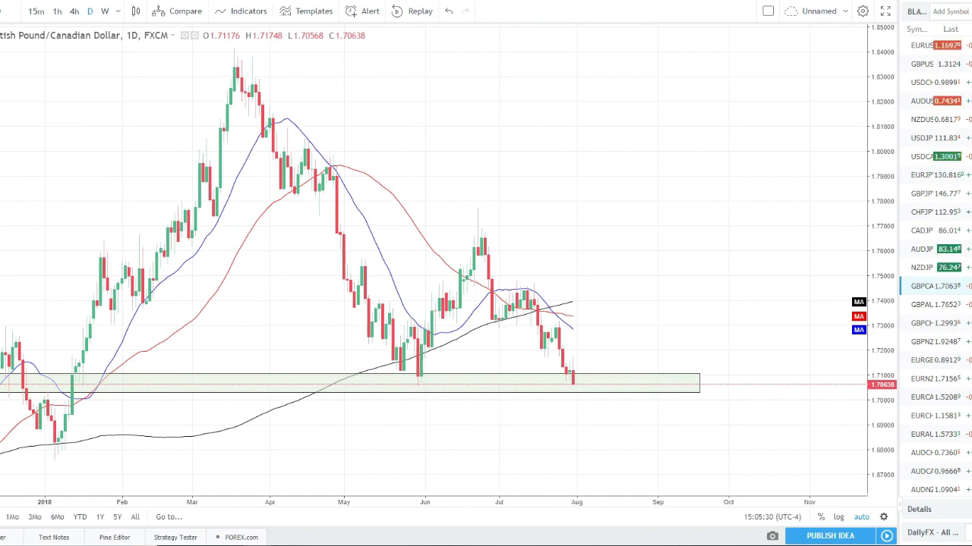
Place a long position just after the last candle with entry about 1.7091, stop about 1.7030 and target about 1.7363
{"action": "left_click", "coordinate": [1, 181]}
{"action": "left_click", "coordinate": [608, 377]}
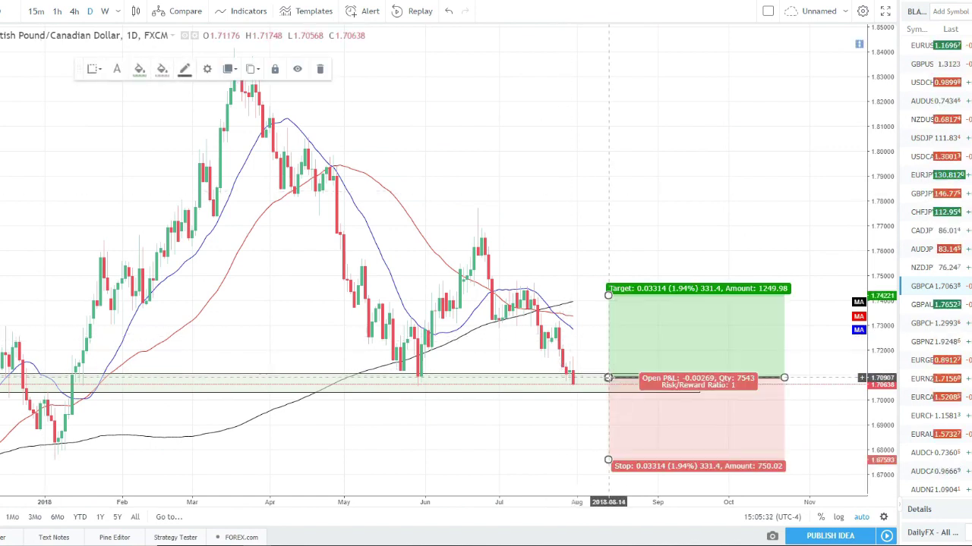
{"action": "left_click_drag", "start_coordinate": [609, 462], "coordinate": [599, 392]}
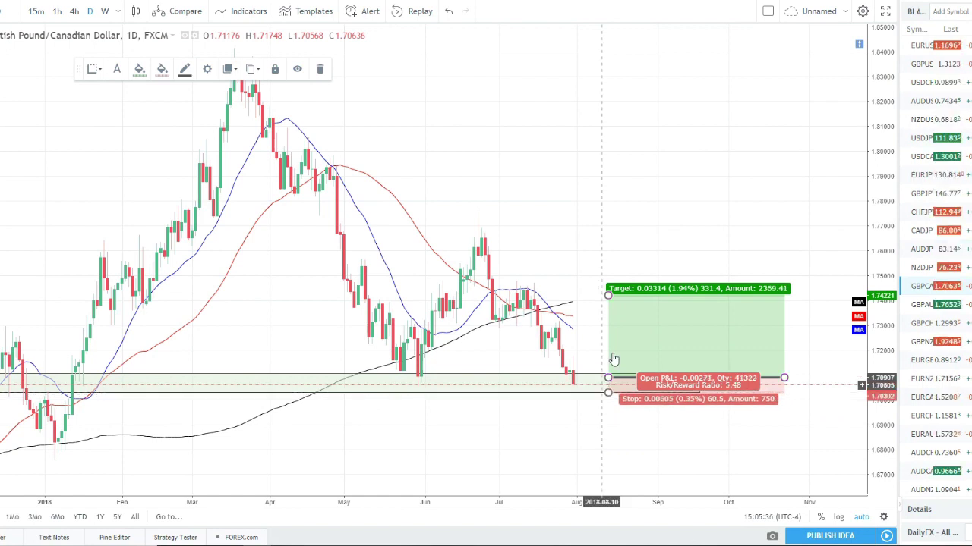
{"action": "left_click_drag", "start_coordinate": [611, 299], "coordinate": [611, 308]}
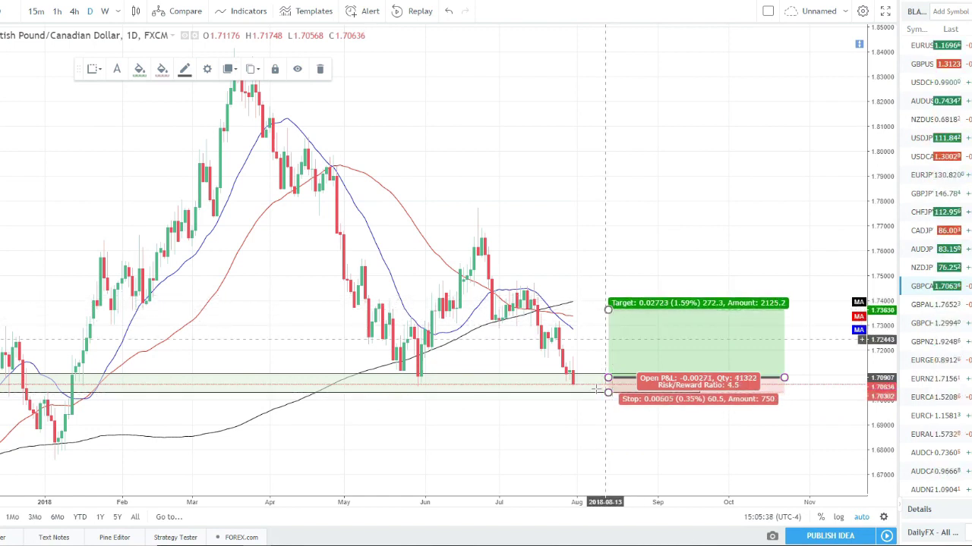
{"action": "left_click", "coordinate": [585, 412]}
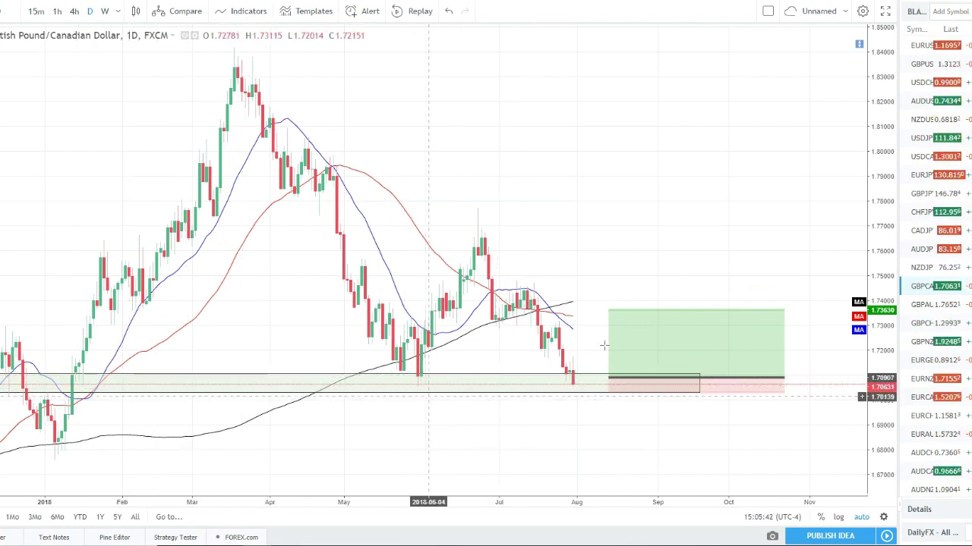
Delete the long position and the wide rectangle zone
{"action": "left_click", "coordinate": [704, 344]}
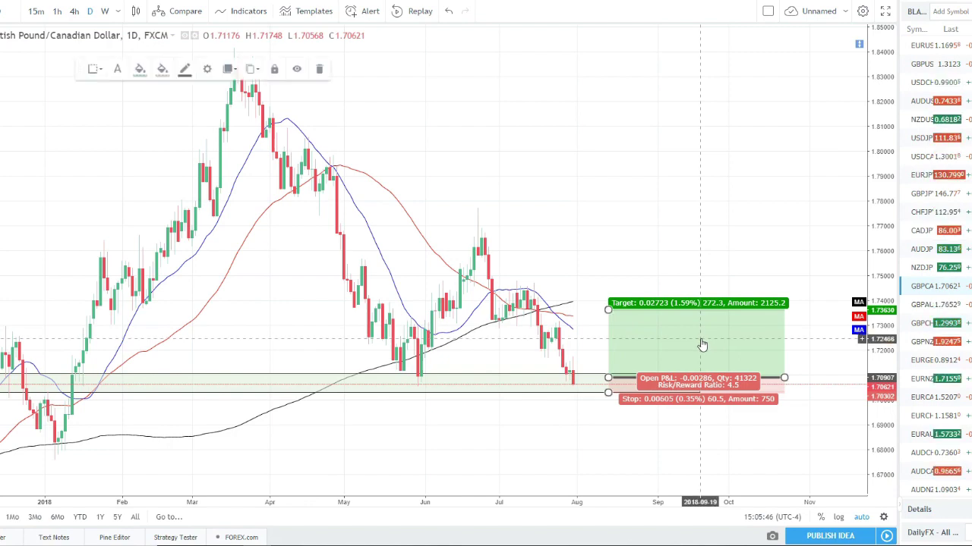
{"action": "key", "text": "Delete"}
{"action": "scroll", "coordinate": [700, 343], "scroll_direction": "down", "scroll_amount": 2}
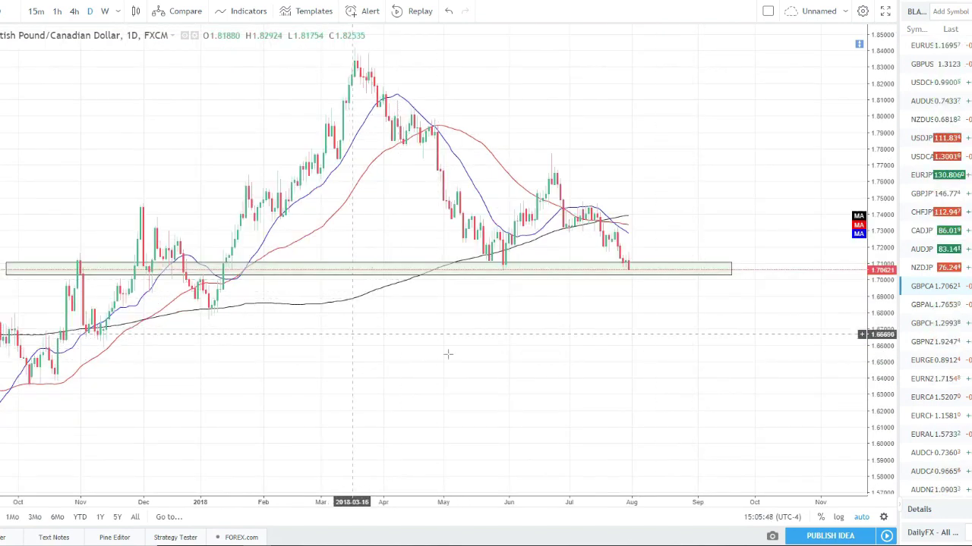
{"action": "scroll", "coordinate": [447, 352], "scroll_direction": "up", "scroll_amount": 4}
{"action": "scroll", "coordinate": [532, 110], "scroll_direction": "up", "scroll_amount": 3}
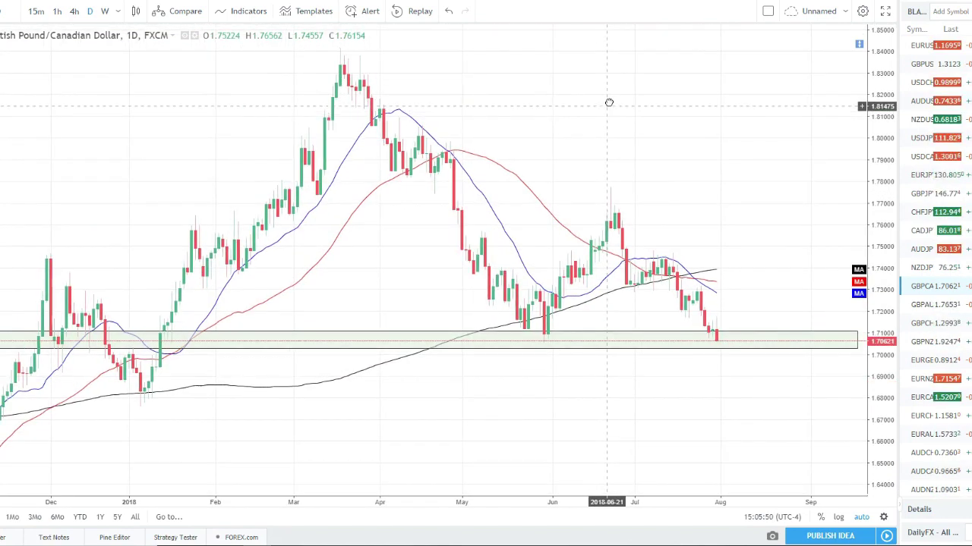
{"action": "left_click_drag", "start_coordinate": [699, 143], "coordinate": [622, 152]}
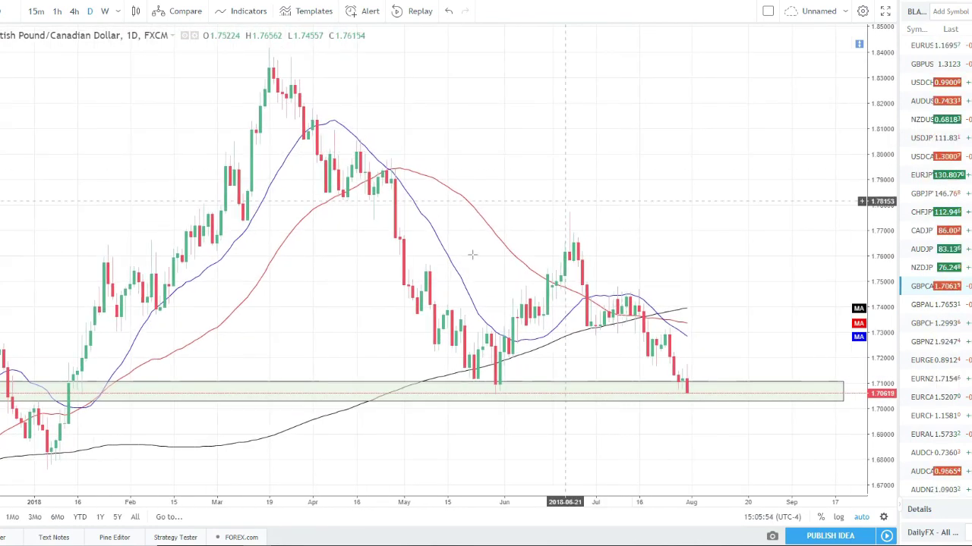
{"action": "left_click", "coordinate": [522, 405]}
{"action": "key", "text": "Delete"}
Draw a rectangle zone between about 1.7112 and 1.7055 from late May to mid-September, and switch the chart to the 4-hour timeframe
{"action": "scroll", "coordinate": [269, 275], "scroll_direction": "up", "scroll_amount": 2}
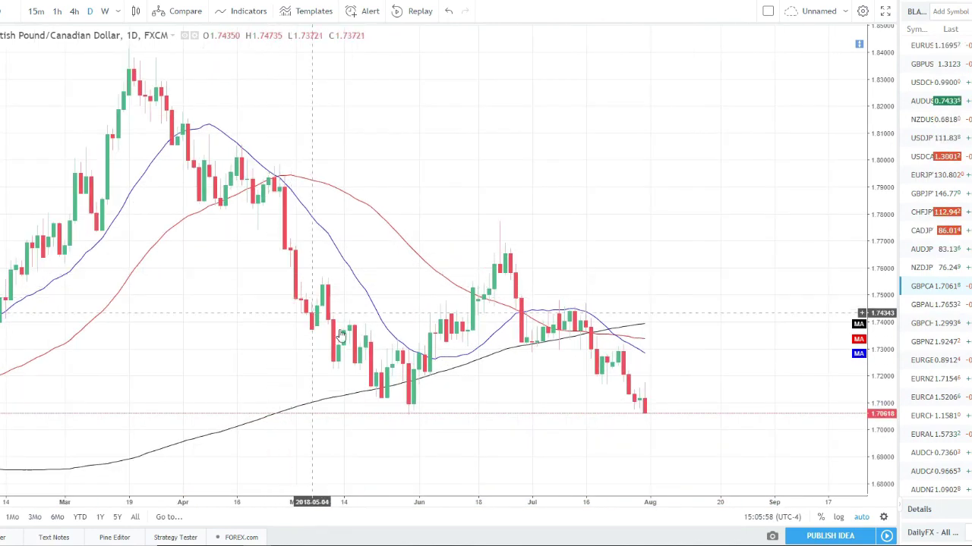
{"action": "left_click", "coordinate": [409, 406]}
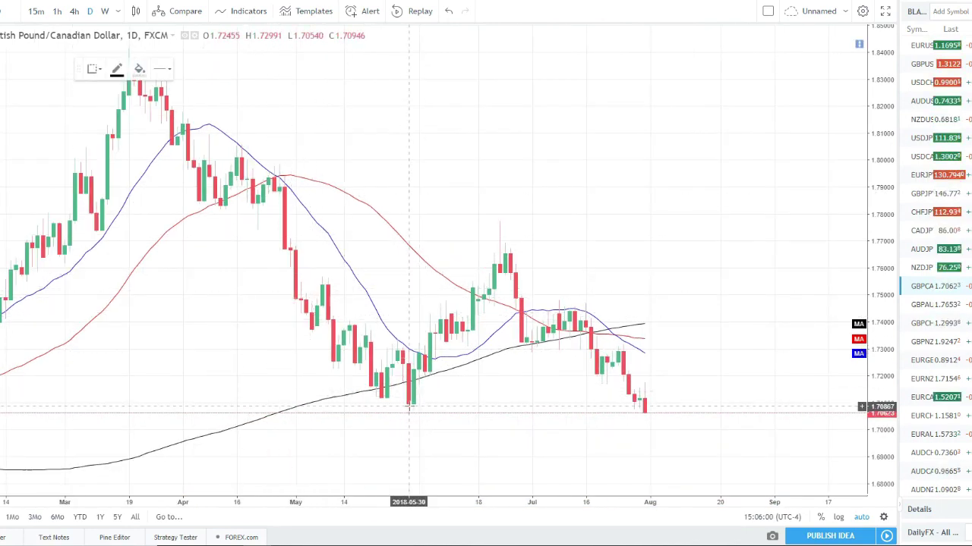
{"action": "left_click_drag", "start_coordinate": [402, 415], "coordinate": [816, 400]}
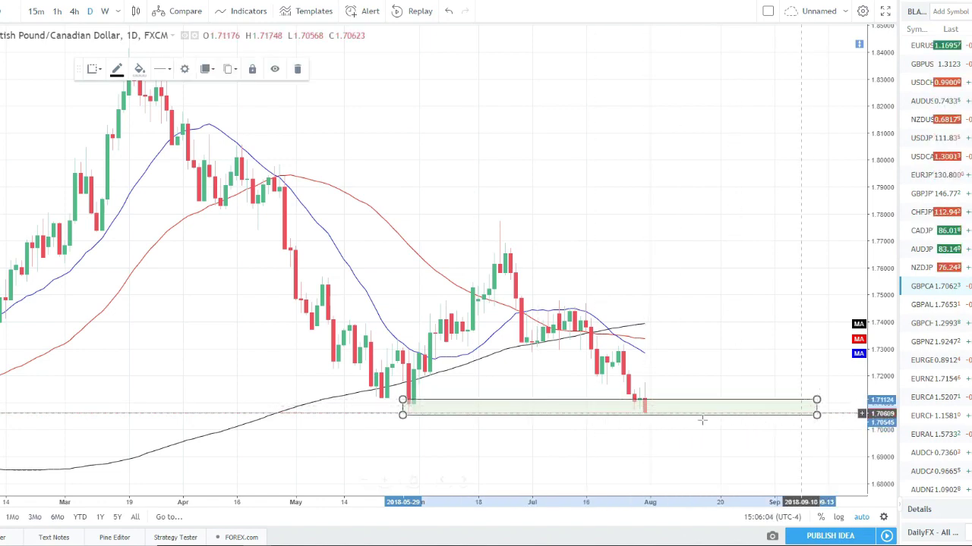
{"action": "left_click", "coordinate": [74, 12]}
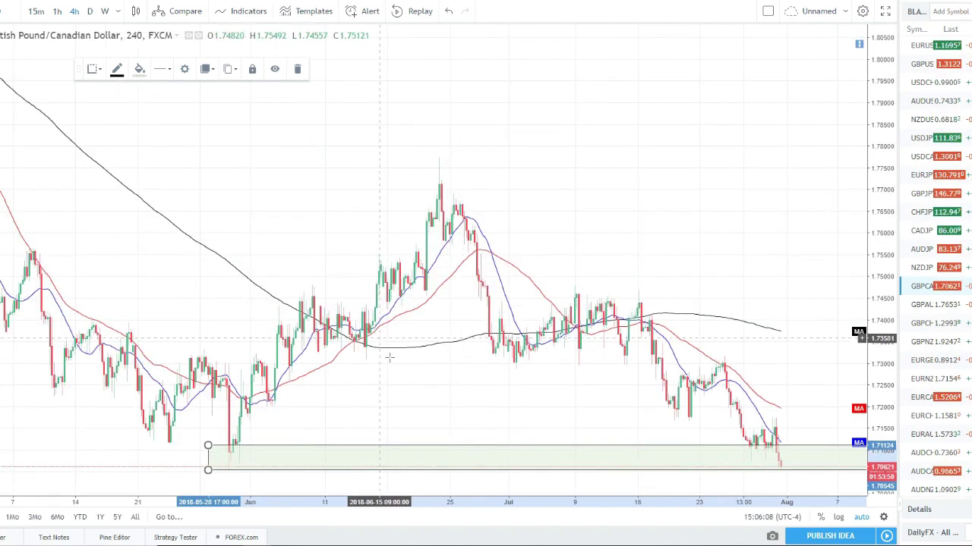
{"action": "left_click", "coordinate": [381, 384]}
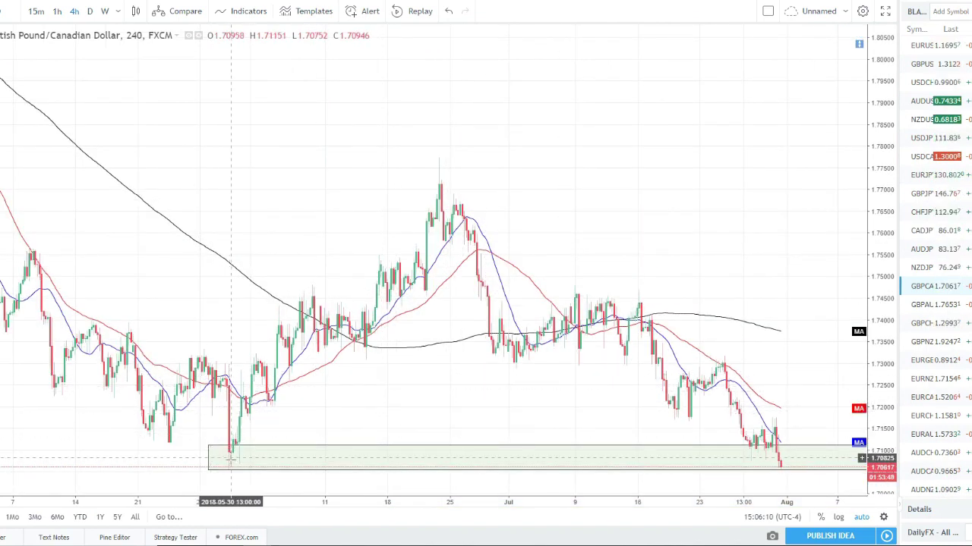
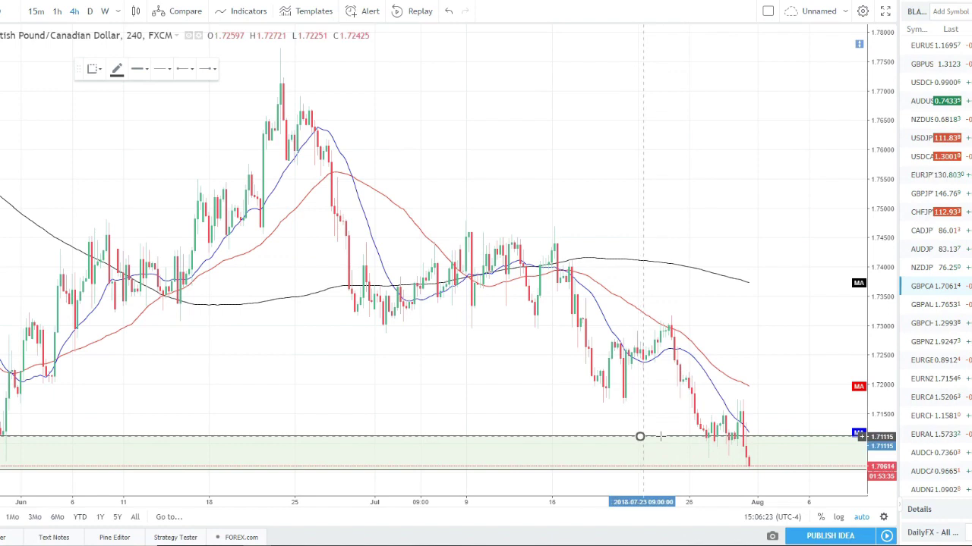
Draw three short horizontal trend lines in the rectangle zone around 23 to 26 July, at about 1.7112, 1.7085 and 1.7061
{"action": "left_click", "coordinate": [681, 437]}
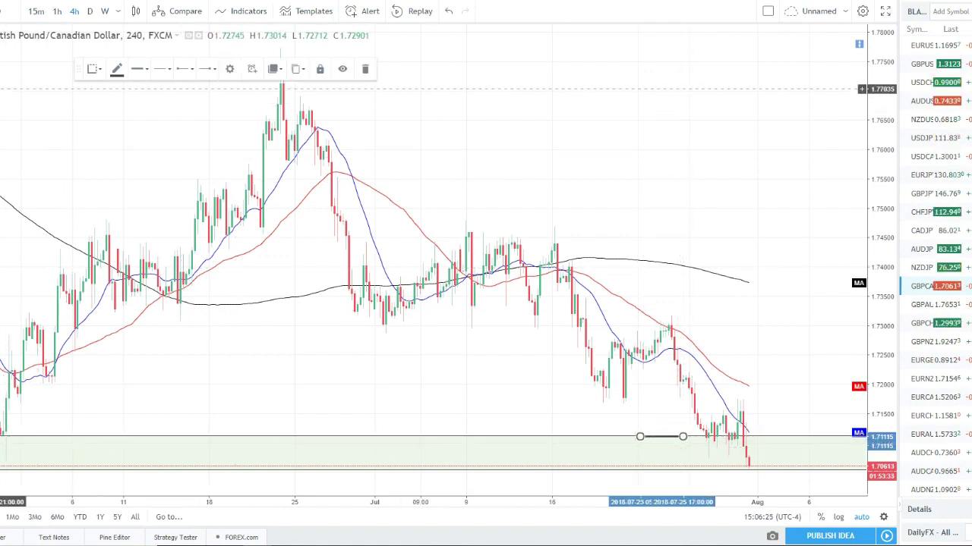
{"action": "key", "text": "alt+t"}
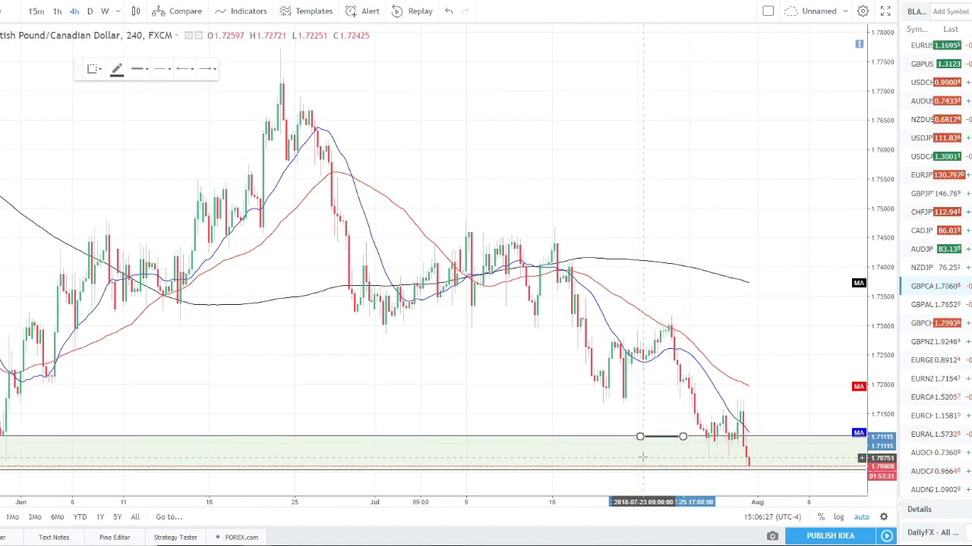
{"action": "left_click", "coordinate": [637, 452]}
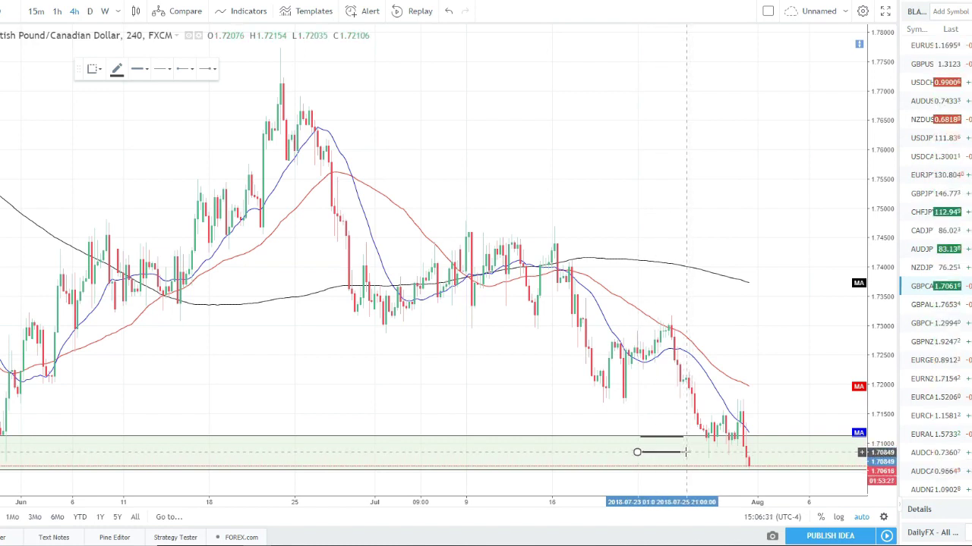
{"action": "left_click", "coordinate": [685, 452]}
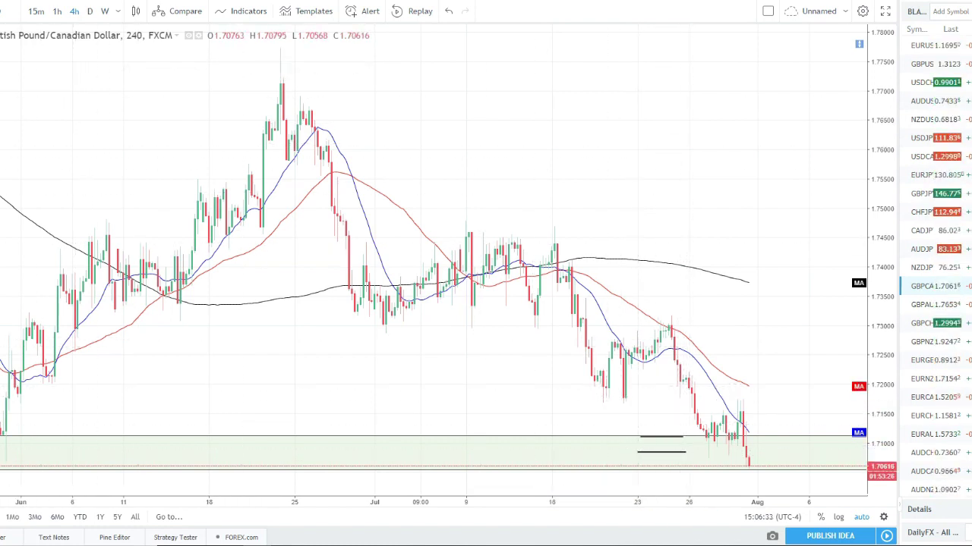
{"action": "left_click", "coordinate": [1, 55]}
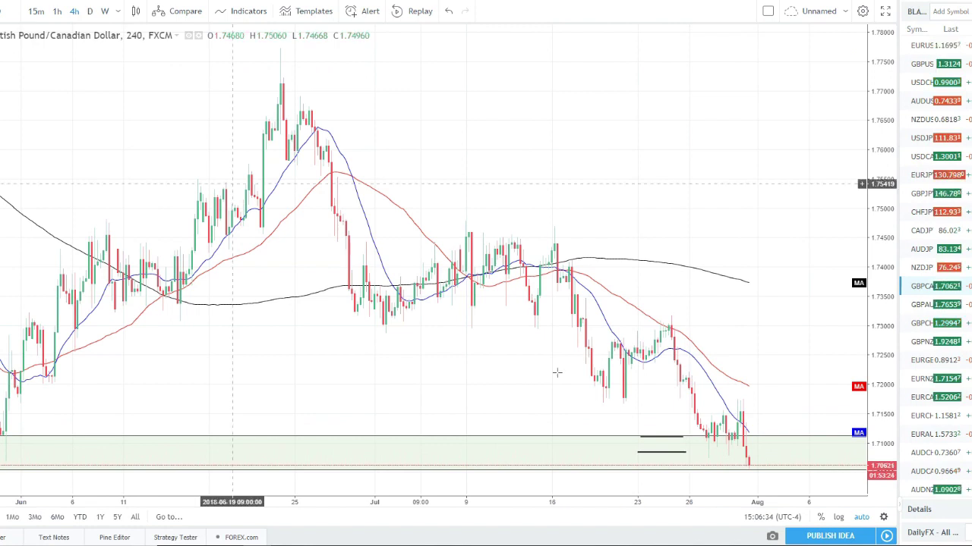
{"action": "left_click", "coordinate": [636, 465]}
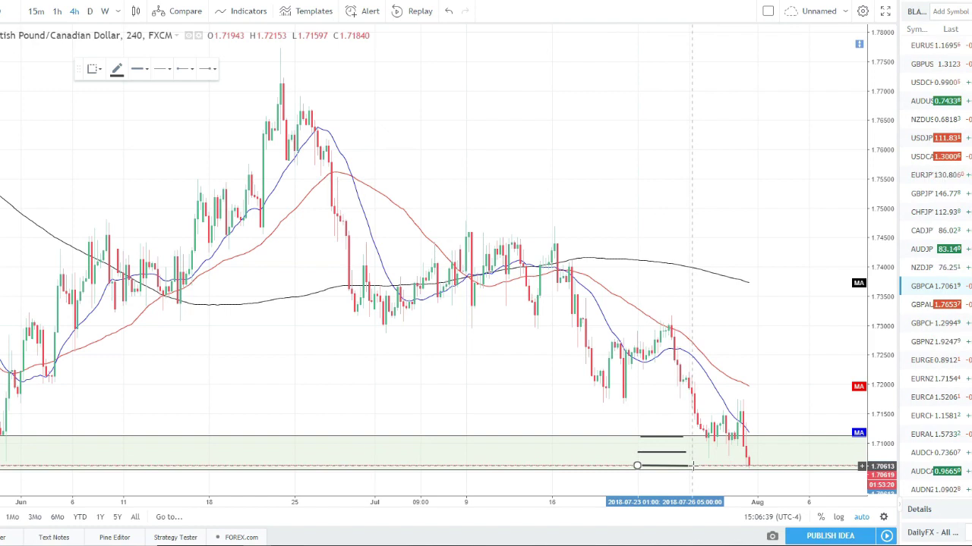
{"action": "left_click", "coordinate": [690, 465]}
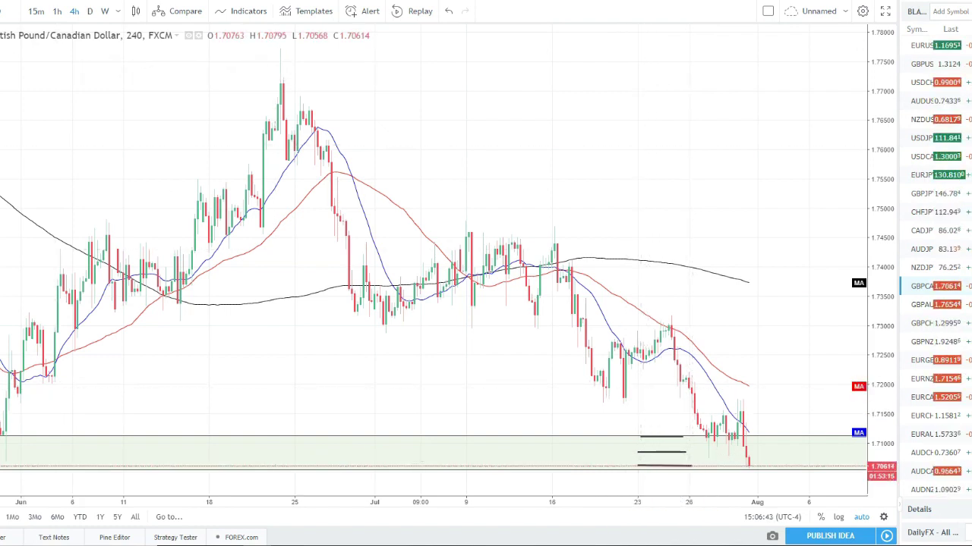
Stroke a freehand line sloping down from above the rectangle zone to about 1.7107, just past the uppermost short trend line
{"action": "left_click", "coordinate": [4, 117]}
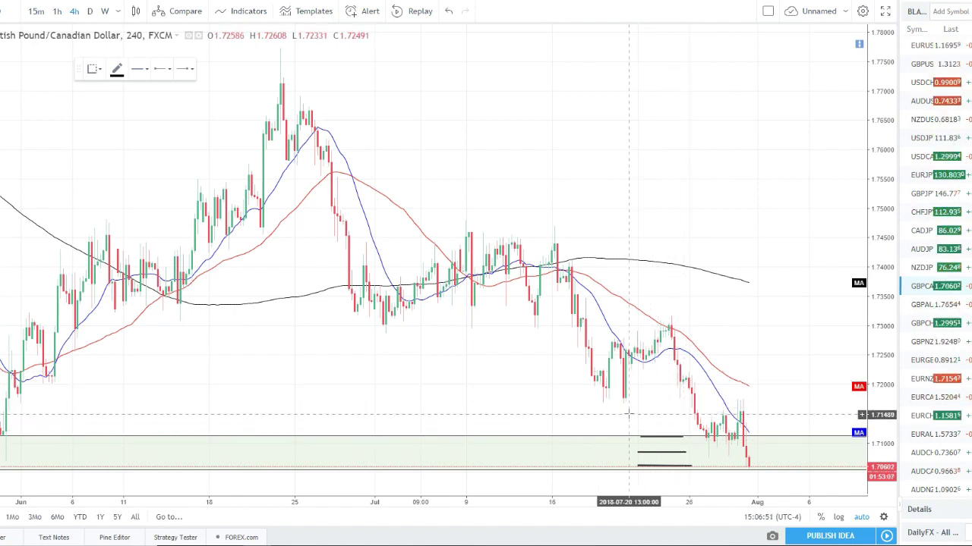
{"action": "left_click", "coordinate": [629, 407]}
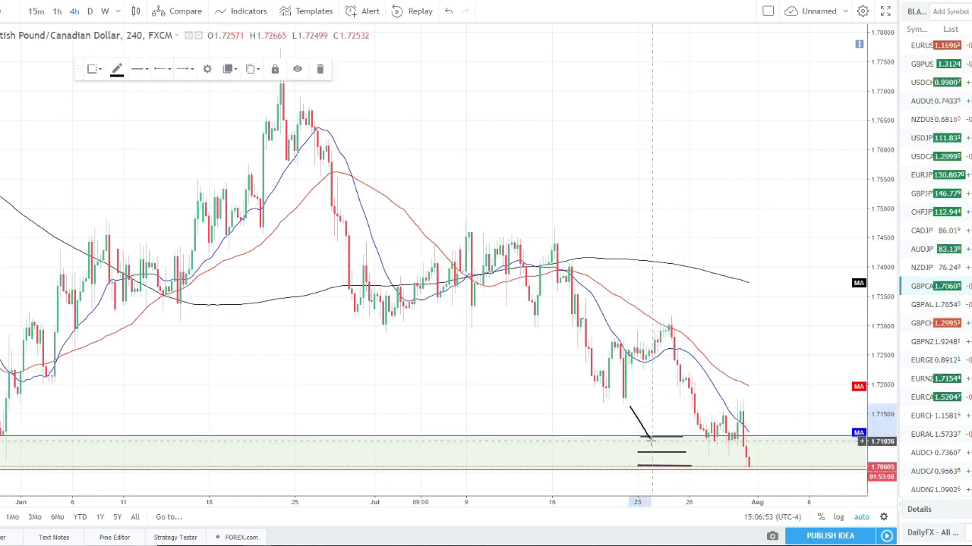
{"action": "left_click", "coordinate": [651, 440]}
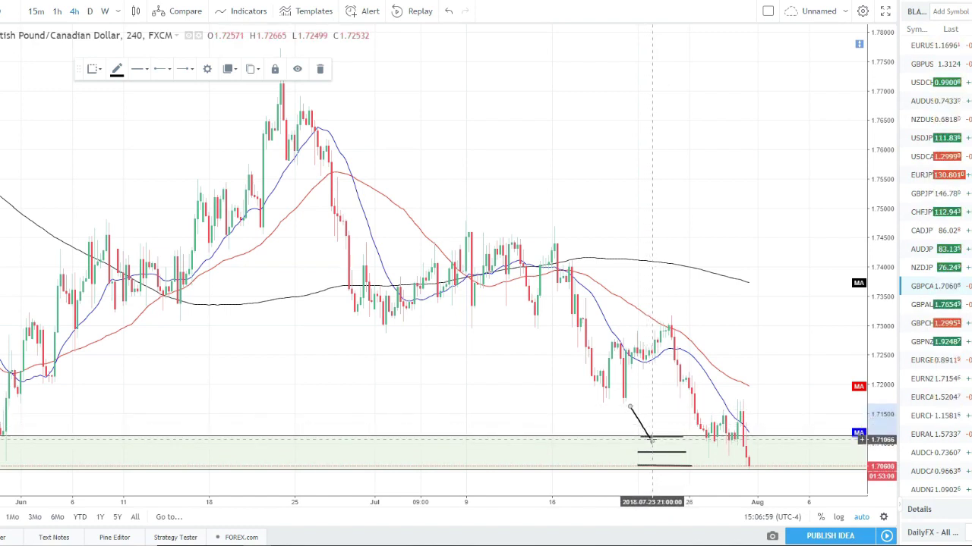
{"action": "left_click", "coordinate": [653, 440]}
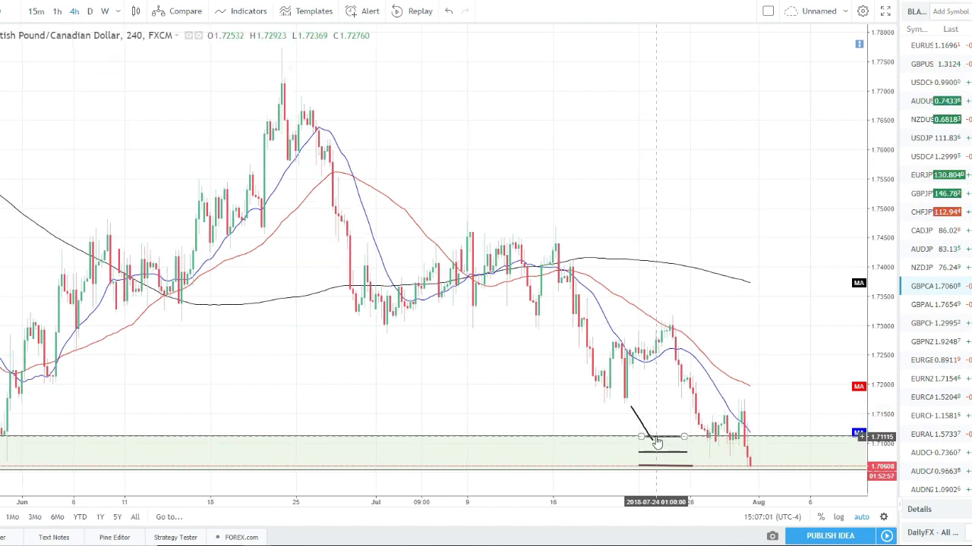
{"action": "left_click", "coordinate": [649, 440]}
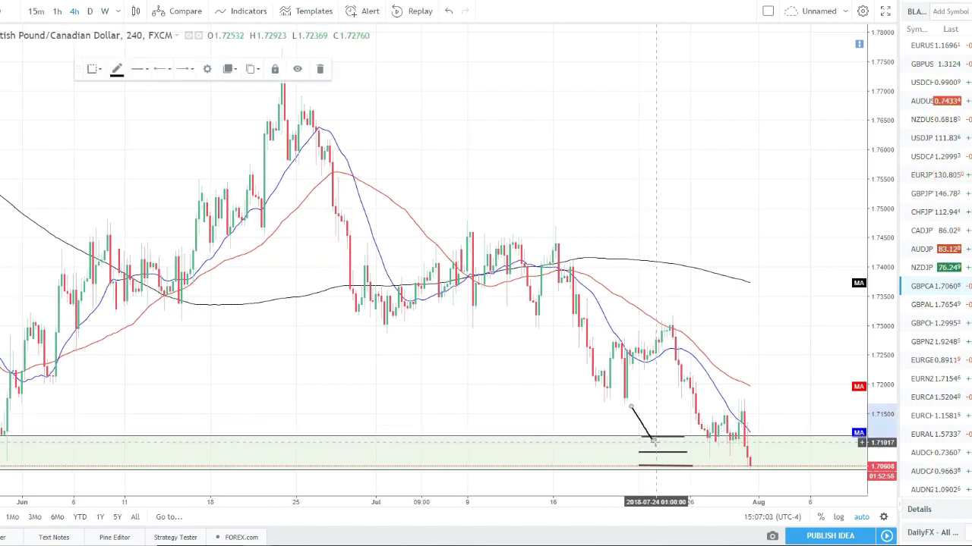
{"action": "left_click_drag", "start_coordinate": [650, 440], "coordinate": [648, 438]}
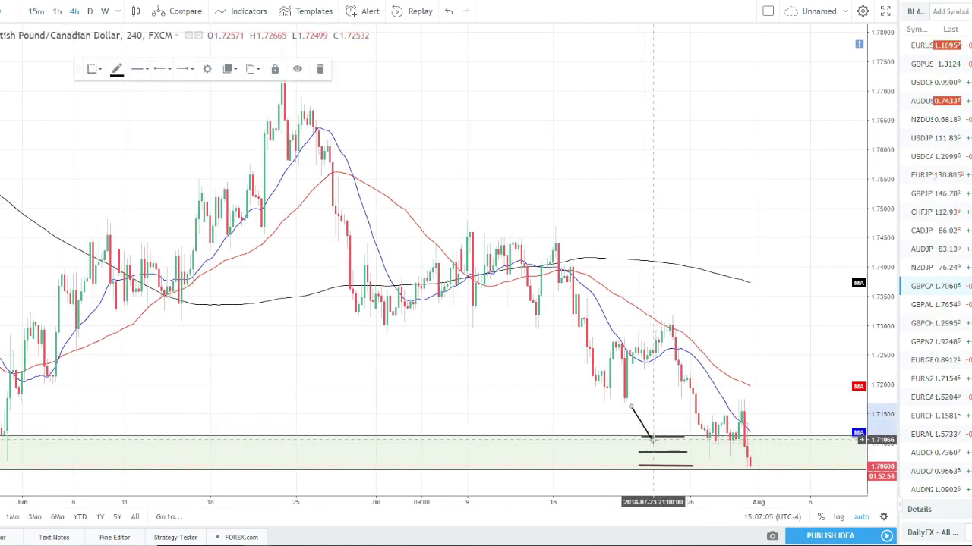
{"action": "left_click", "coordinate": [659, 423]}
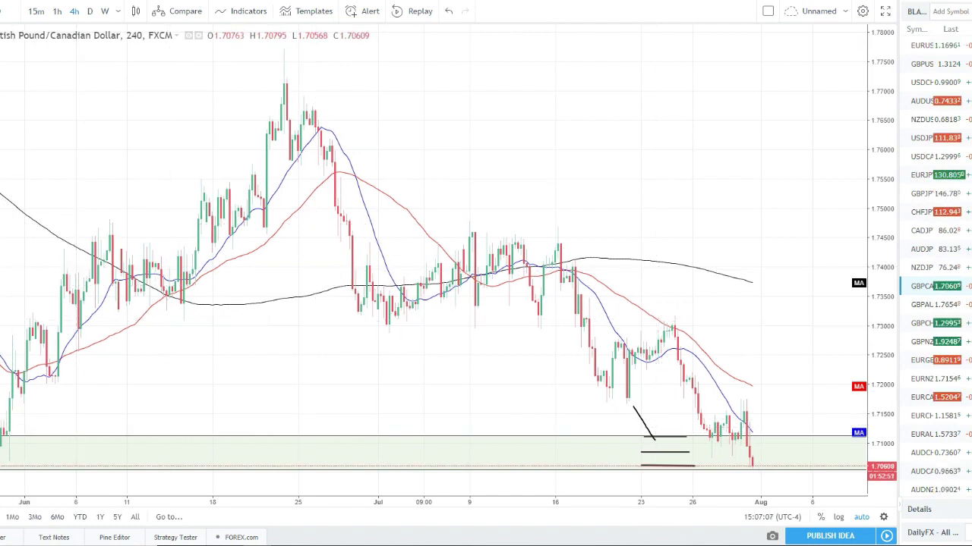
Sketch a freehand rebound path off each of the three short trend lines, deleting each path before drawing another
{"action": "left_click", "coordinate": [652, 439]}
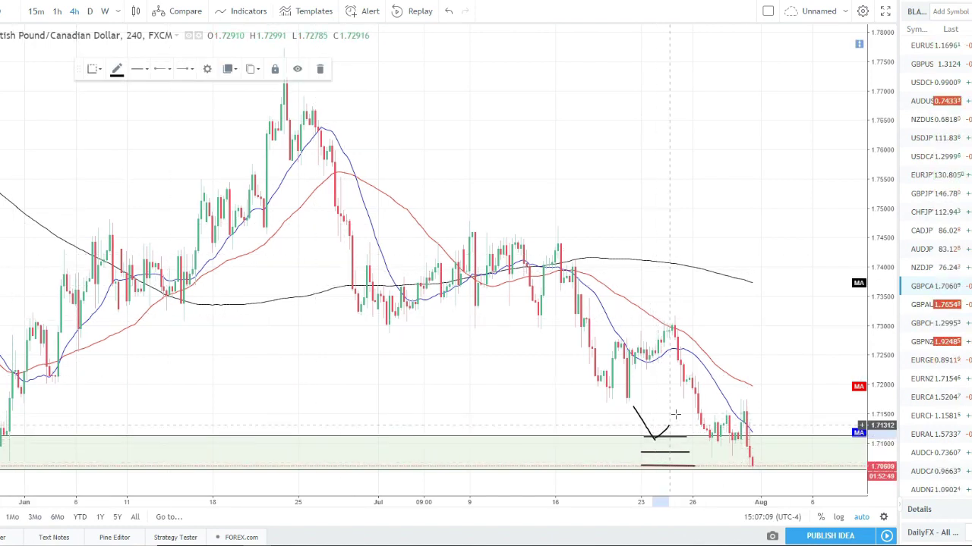
{"action": "left_click_drag", "start_coordinate": [675, 414], "coordinate": [699, 370]}
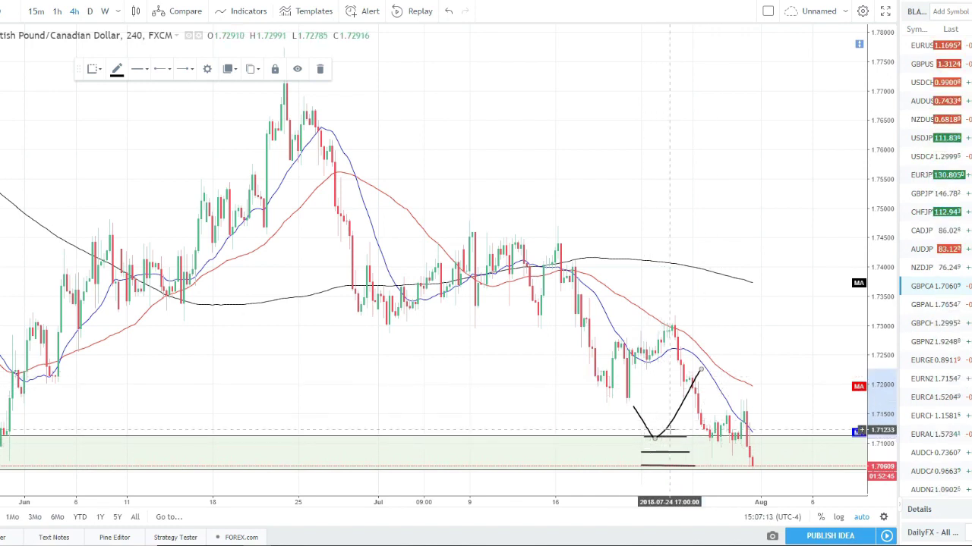
{"action": "key", "text": "Delete"}
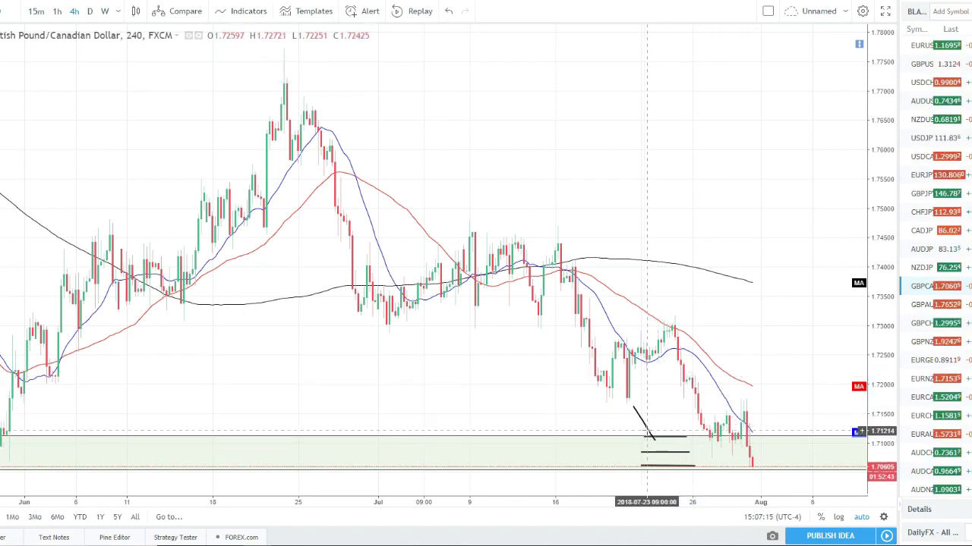
{"action": "left_click_drag", "start_coordinate": [647, 432], "coordinate": [668, 452]}
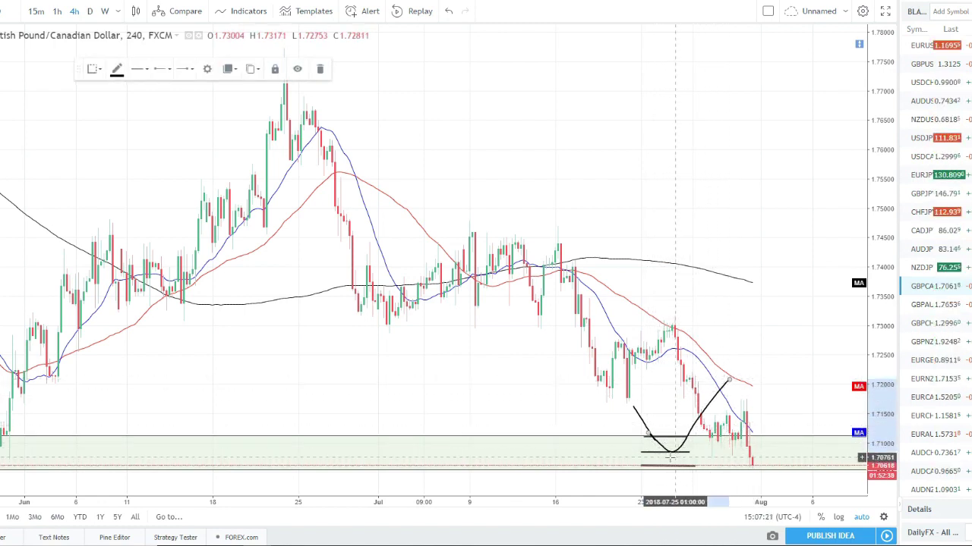
{"action": "key", "text": "Delete"}
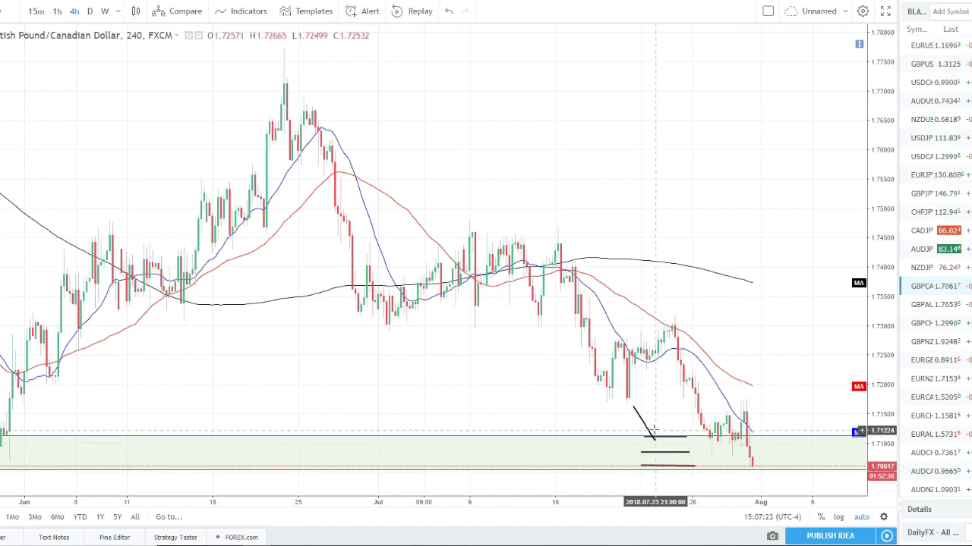
{"action": "mouse_move", "coordinate": [649, 436]}
{"action": "left_mouse_down"}
{"action": "mouse_move", "coordinate": [655, 459]}
{"action": "mouse_move", "coordinate": [678, 457]}
{"action": "mouse_move", "coordinate": [719, 375]}
{"action": "left_mouse_up"}
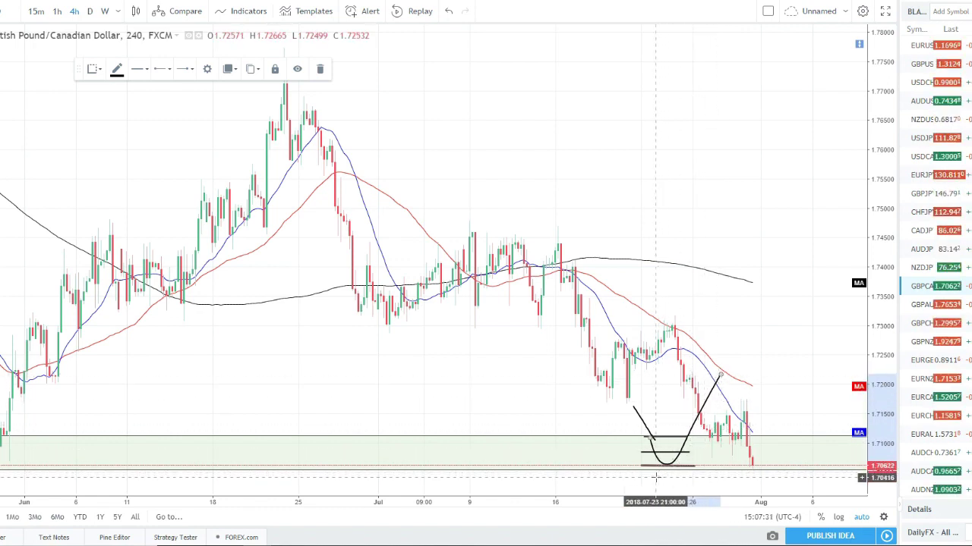
{"action": "key", "text": "Delete"}
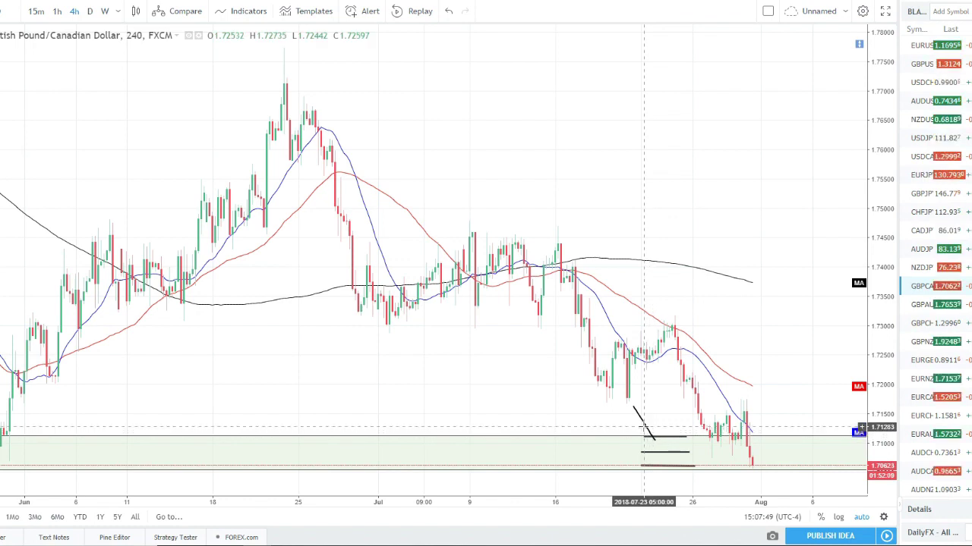
Sketch a freehand path falling through all three short trend lines to about 1.7018, and remove the short mark drawn beneath the zone
{"action": "left_click", "coordinate": [667, 453]}
{"action": "left_click_drag", "start_coordinate": [668, 450], "coordinate": [696, 492]}
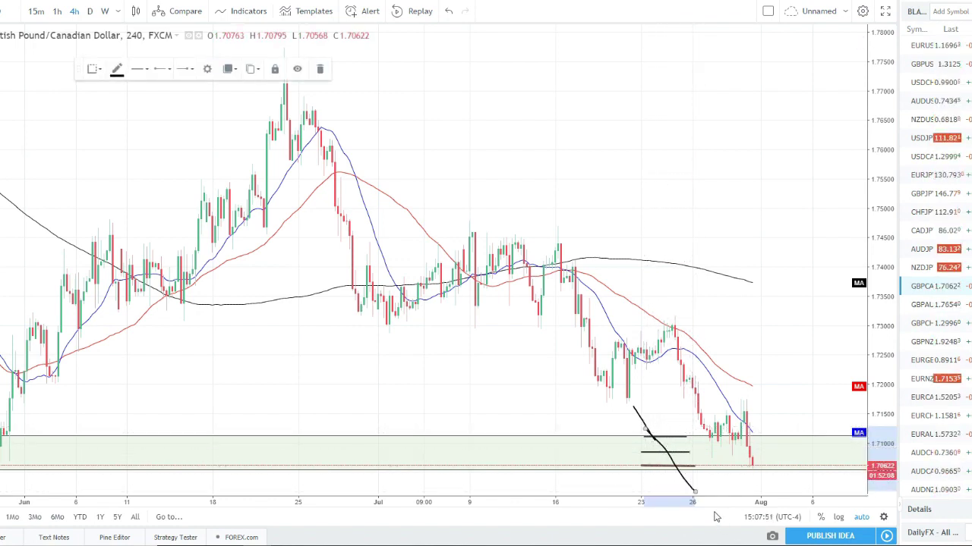
{"action": "left_click_drag", "start_coordinate": [668, 478], "coordinate": [701, 482]}
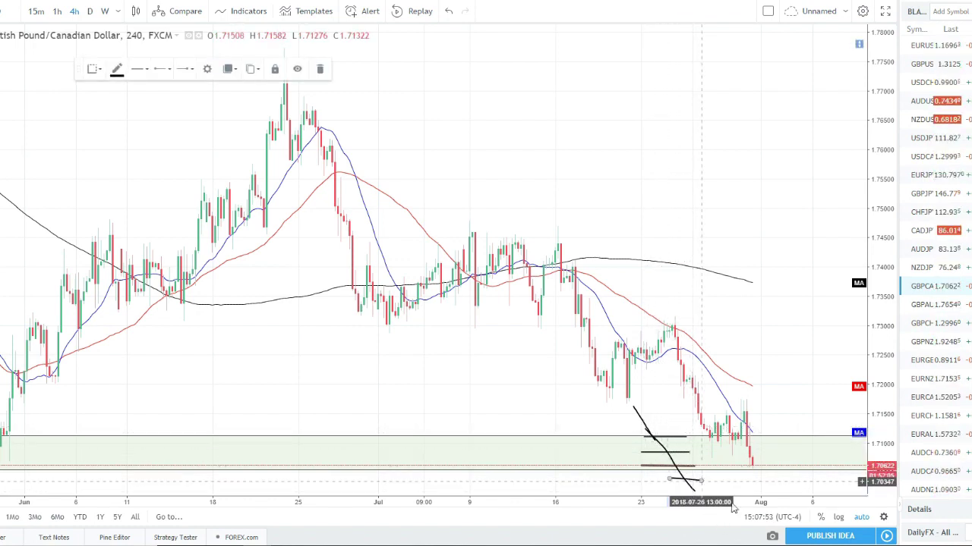
{"action": "key", "text": "Delete"}
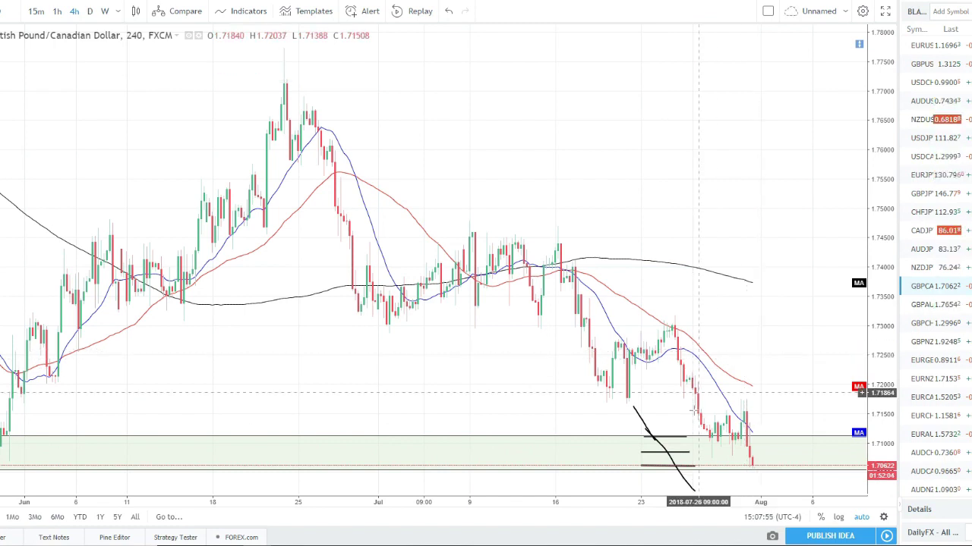
Circle the uppermost and lowest short trend lines freehand, and delete both circles
{"action": "mouse_move", "coordinate": [631, 436]}
{"action": "left_mouse_down"}
{"action": "mouse_move", "coordinate": [662, 445]}
{"action": "mouse_move", "coordinate": [686, 429]}
{"action": "mouse_move", "coordinate": [647, 429]}
{"action": "left_mouse_up"}
{"action": "left_click_drag", "start_coordinate": [634, 463], "coordinate": [702, 462]}
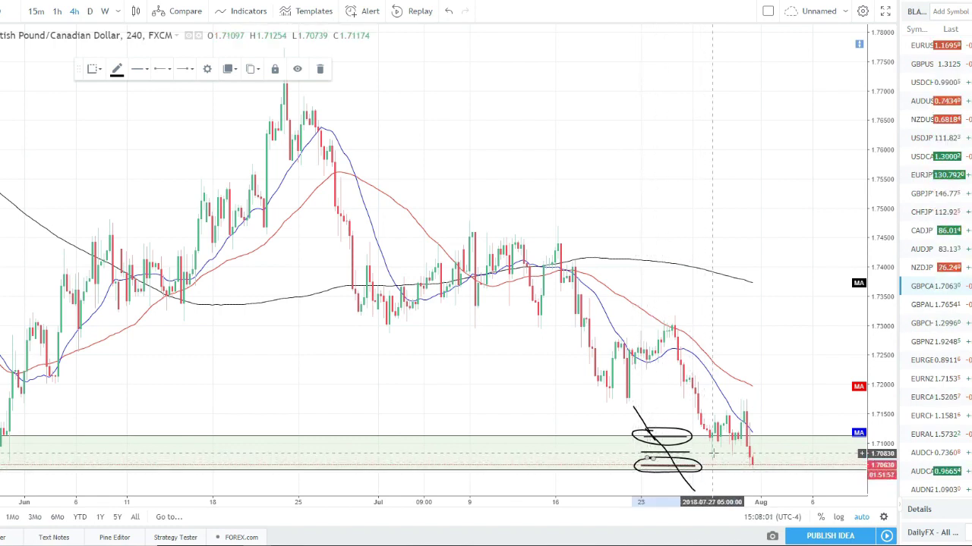
{"action": "key", "text": "Delete"}
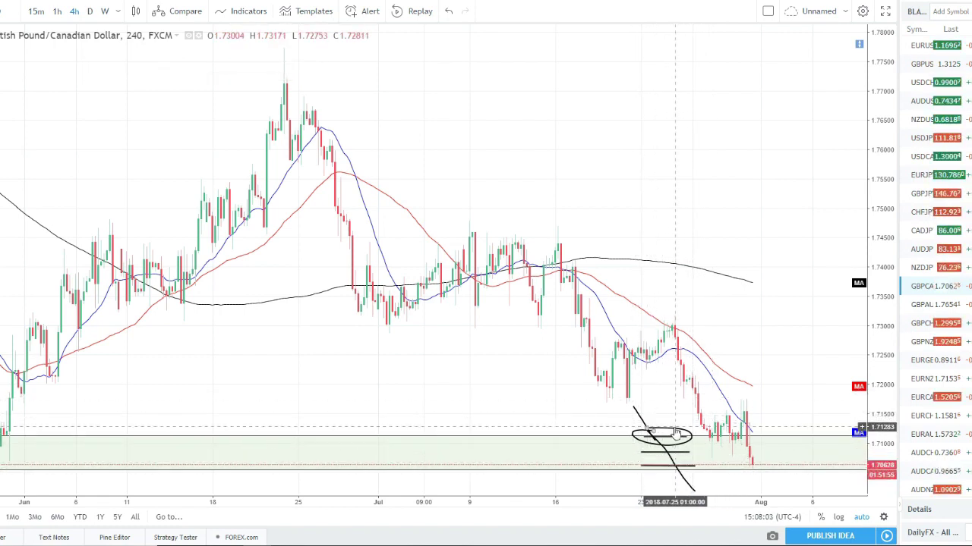
{"action": "key", "text": "Delete"}
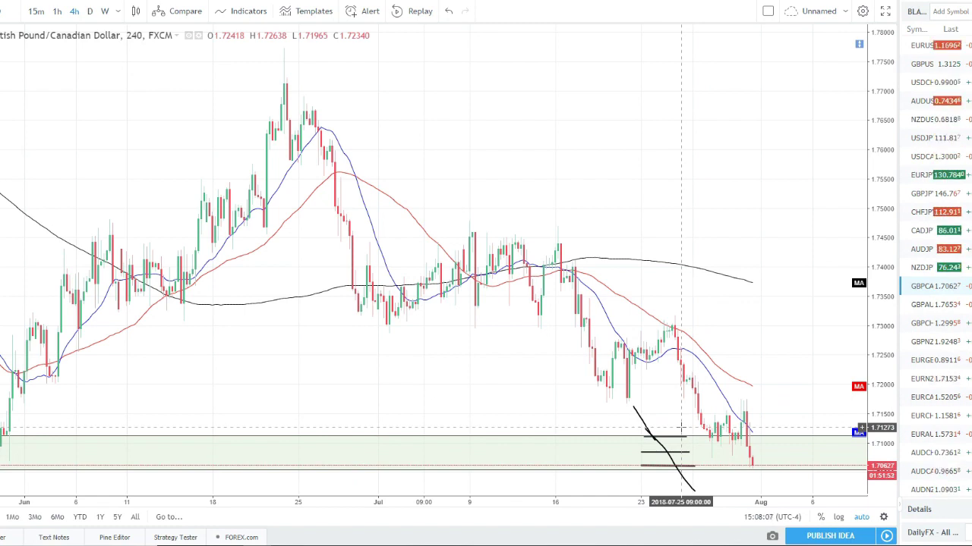
Delete the falling freehand path, the sloping stroke above the zone and the lowest short trend line
{"action": "left_click", "coordinate": [677, 438]}
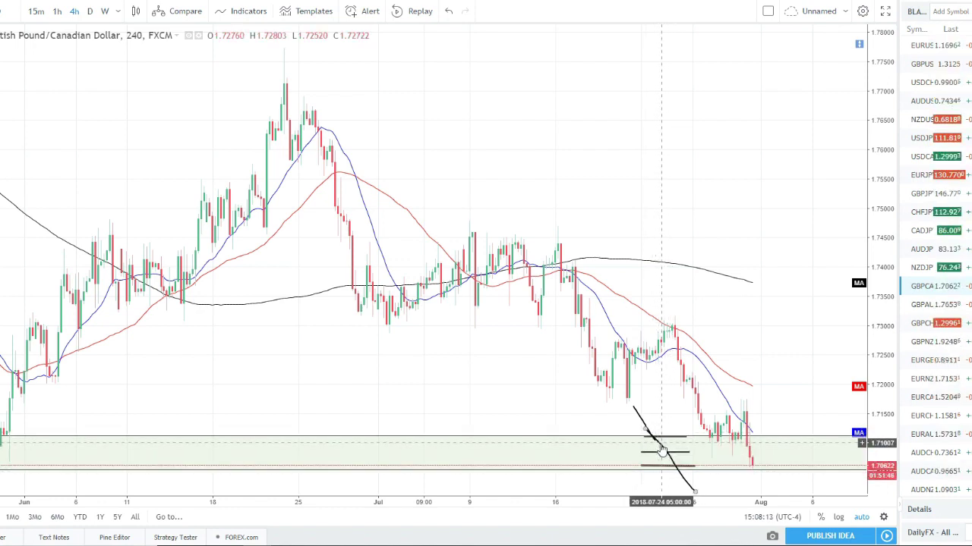
{"action": "left_click", "coordinate": [661, 448]}
{"action": "key", "text": "Delete"}
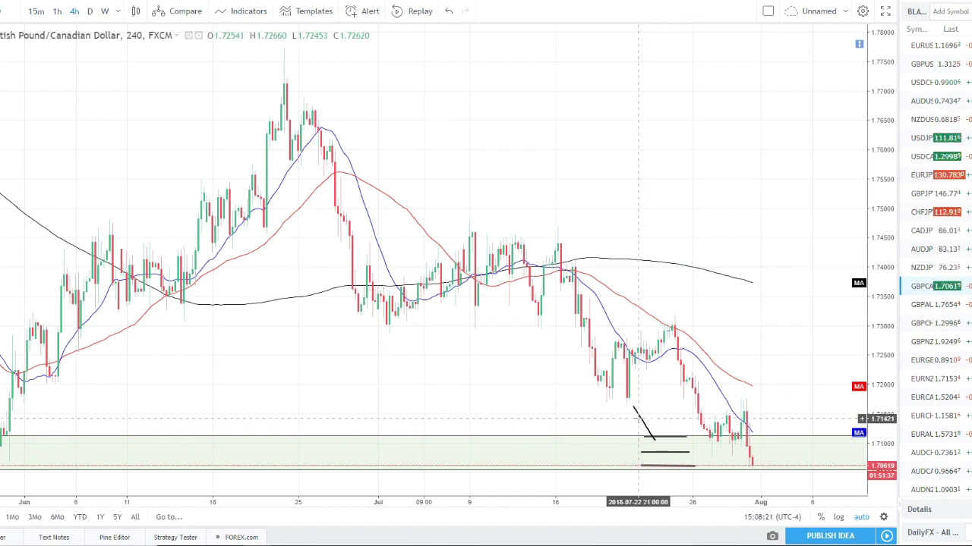
{"action": "left_click", "coordinate": [641, 421]}
{"action": "key", "text": "Delete"}
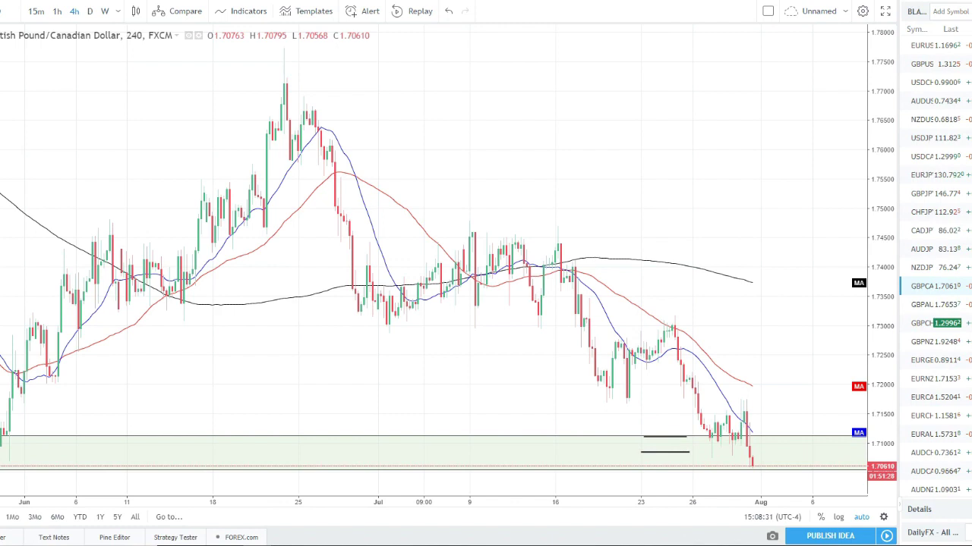
Sketch a rebound path off the upper short trend line and a second path falling to the lower one, and remove both
{"action": "mouse_move", "coordinate": [630, 402]}
{"action": "left_mouse_down"}
{"action": "mouse_move", "coordinate": [662, 440]}
{"action": "mouse_move", "coordinate": [707, 365]}
{"action": "left_mouse_up"}
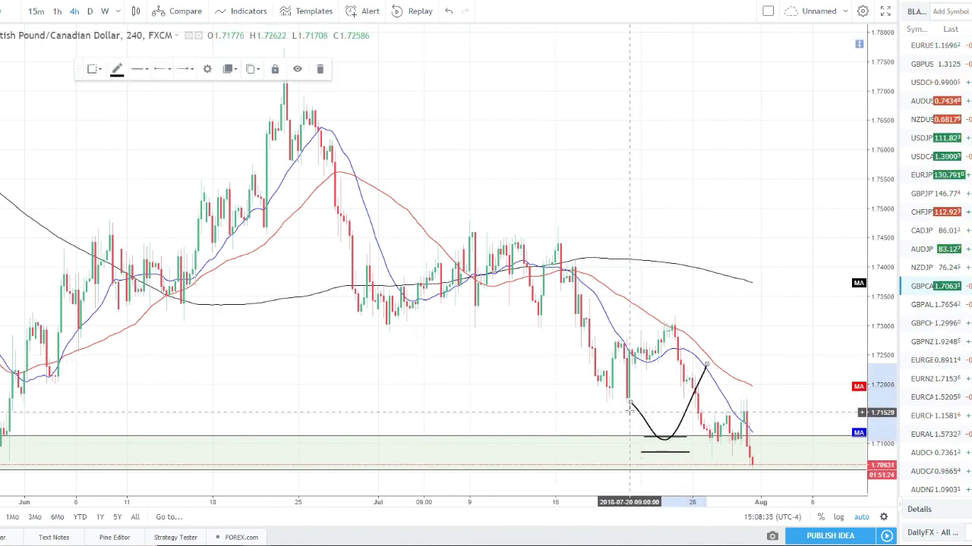
{"action": "left_click", "coordinate": [632, 410]}
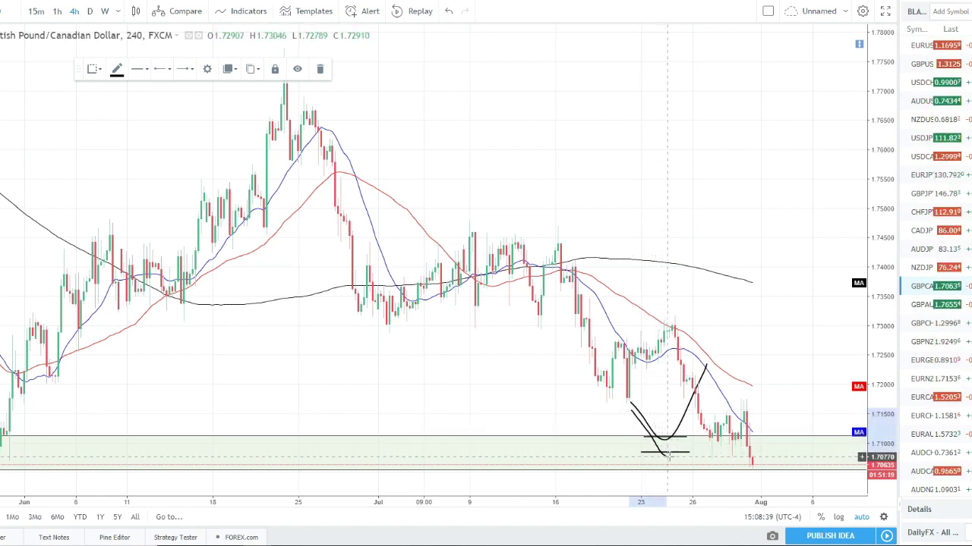
{"action": "key", "text": "Escape"}
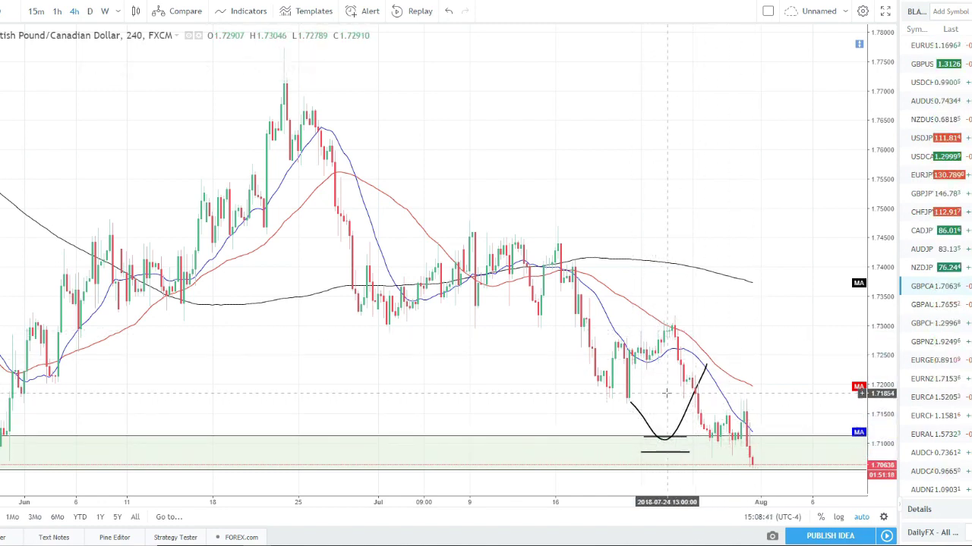
{"action": "key", "text": "Escape"}
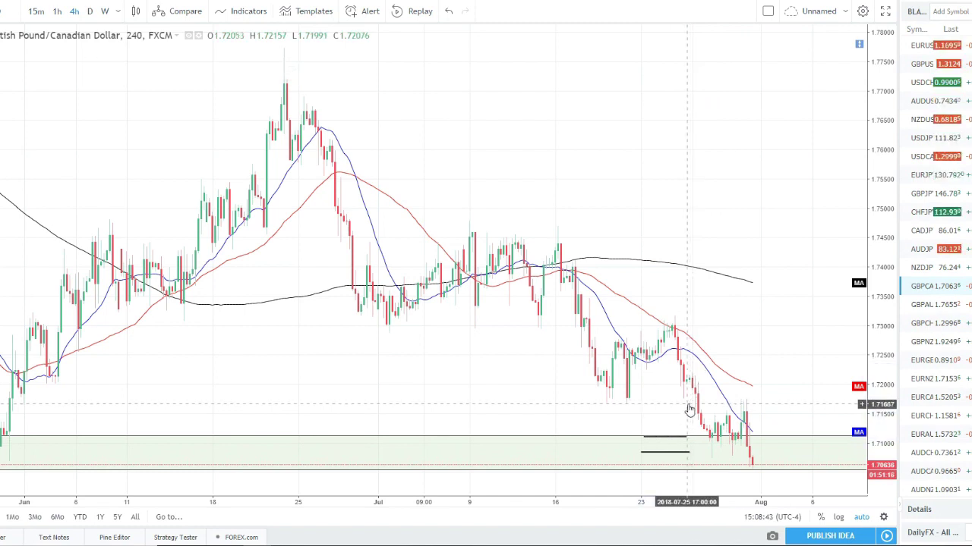
Delete the two remaining short trend lines in the rectangle zone
{"action": "left_click", "coordinate": [664, 438]}
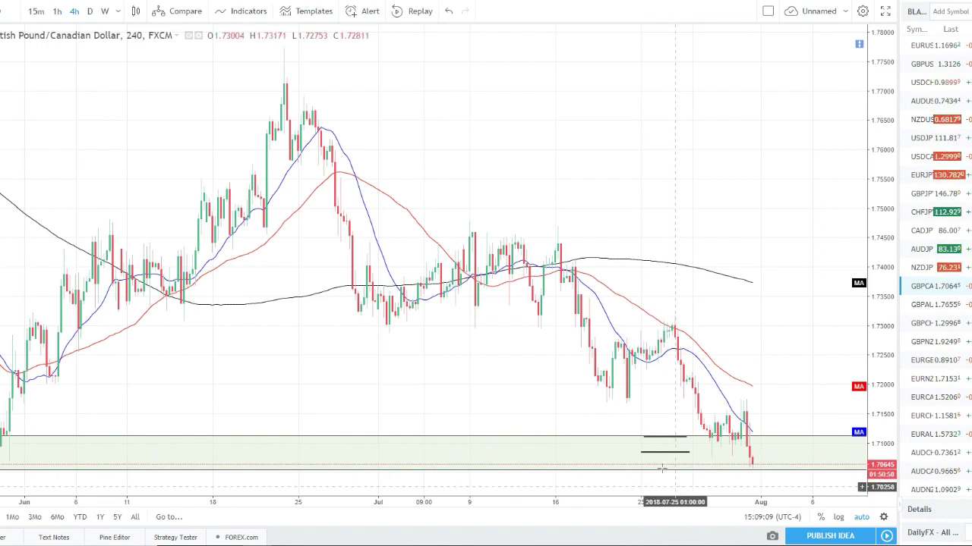
{"action": "left_click_drag", "start_coordinate": [627, 364], "coordinate": [567, 398]}
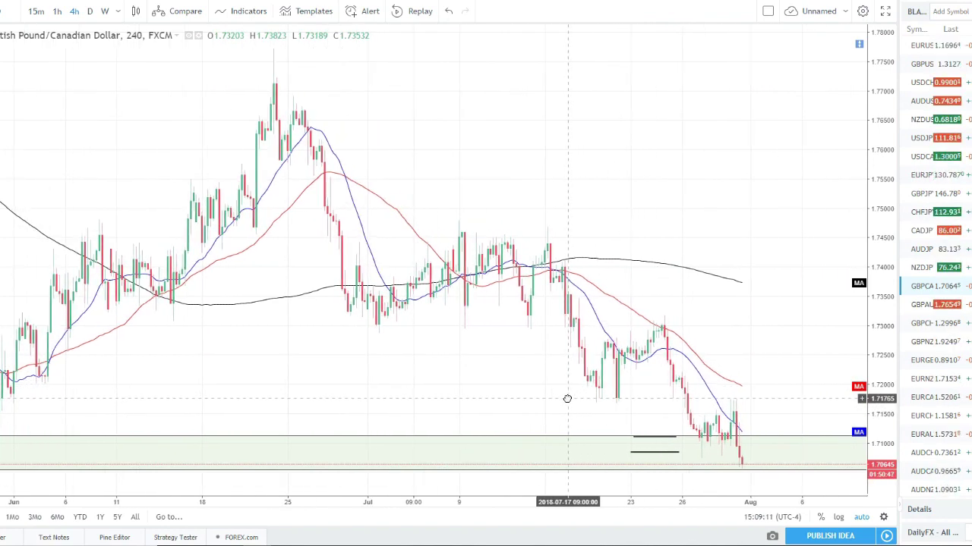
{"action": "left_click", "coordinate": [671, 454]}
{"action": "key", "text": "Delete"}
{"action": "left_click", "coordinate": [665, 438]}
{"action": "key", "text": "Delete"}
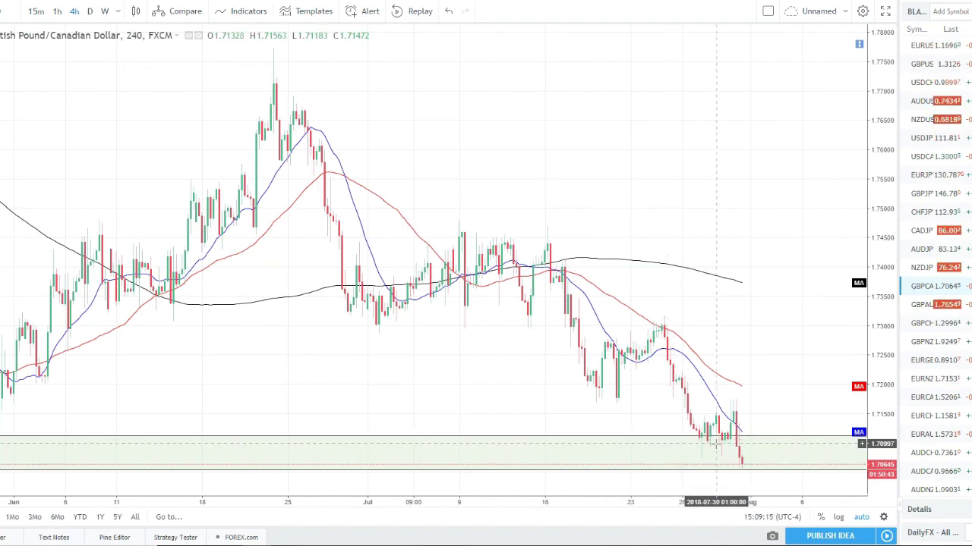
Draw three short freehand strokes beside the latest candles, two inside the rectangle zone and one below it at about 1.7035
{"action": "scroll", "coordinate": [662, 438], "scroll_direction": "down", "scroll_amount": 2}
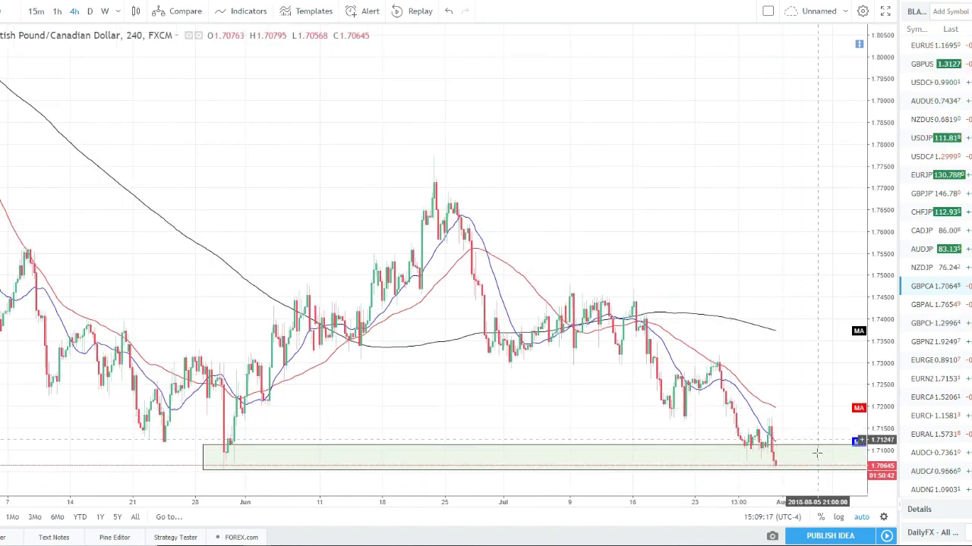
{"action": "scroll", "coordinate": [767, 448], "scroll_direction": "up", "scroll_amount": 2}
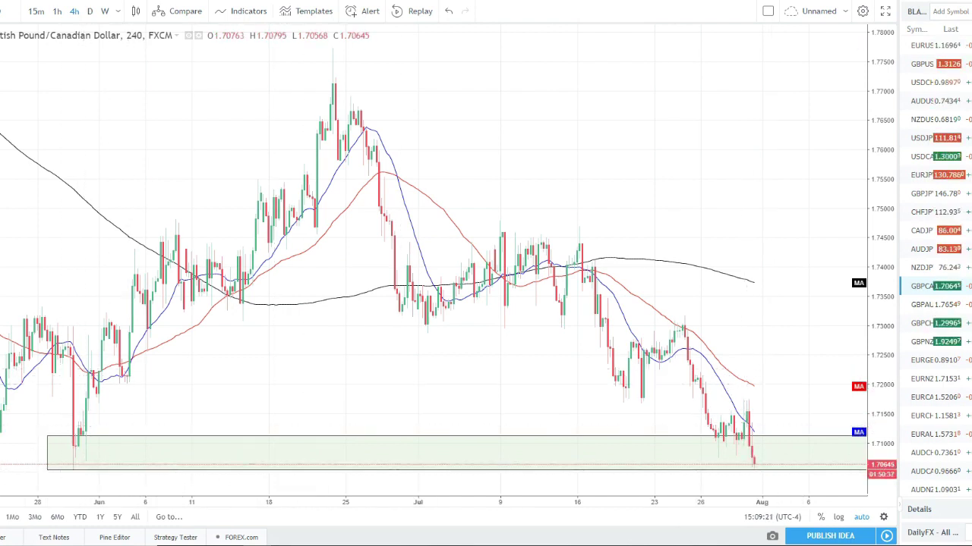
{"action": "left_click", "coordinate": [753, 463]}
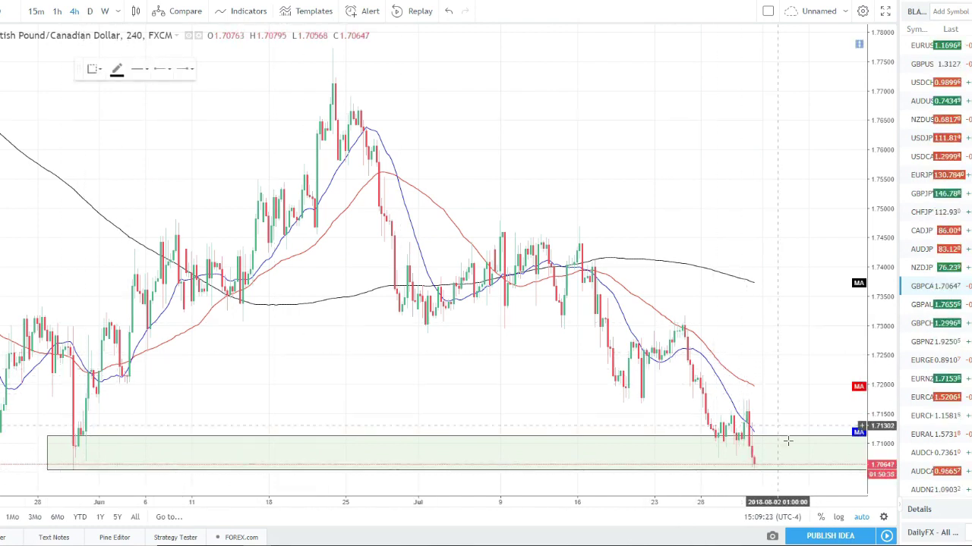
{"action": "left_click_drag", "start_coordinate": [796, 456], "coordinate": [784, 446]}
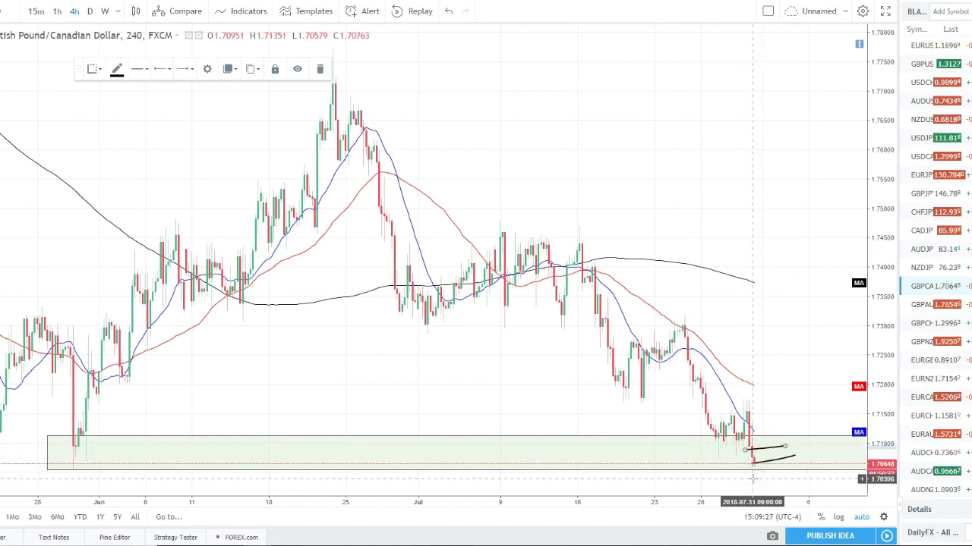
{"action": "left_click", "coordinate": [784, 481]}
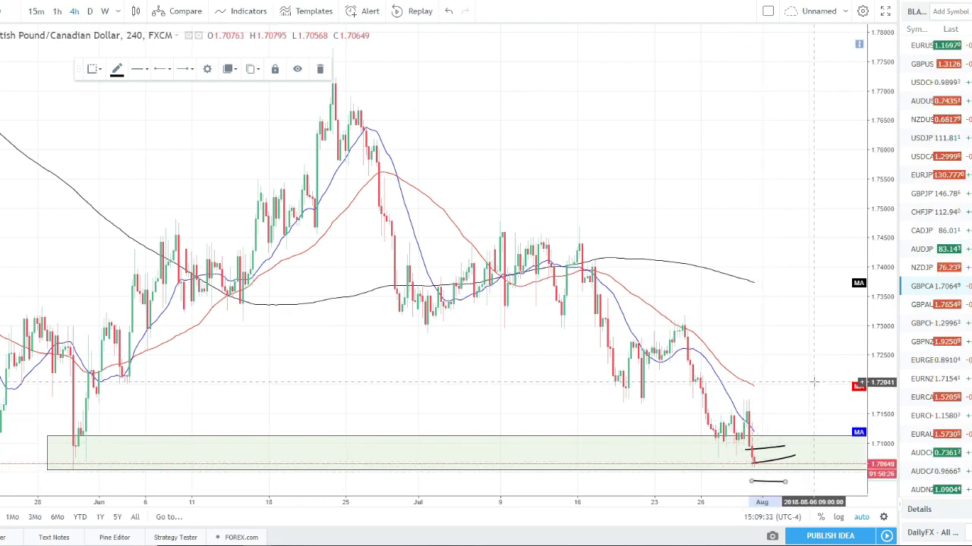
Delete the three short freehand strokes beside the latest candles
{"action": "key", "text": "Delete"}
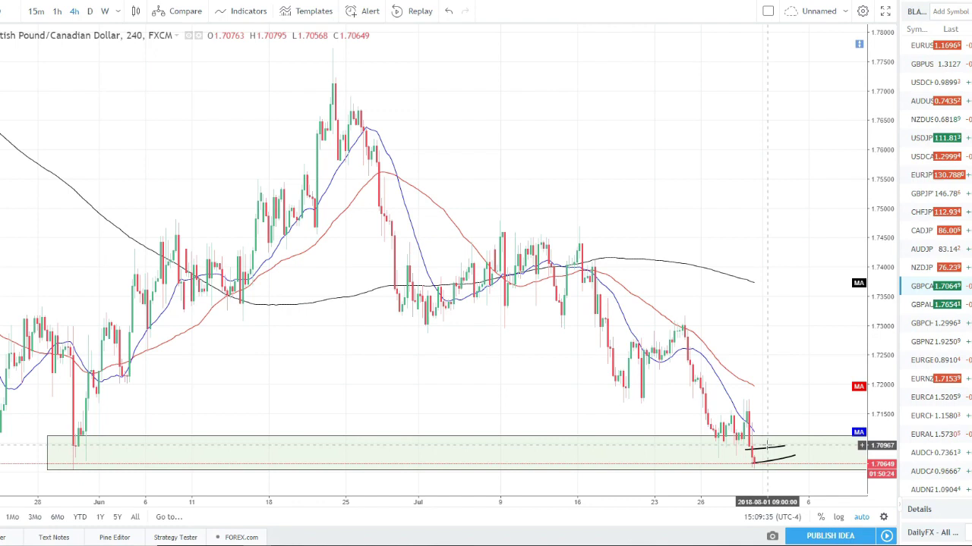
{"action": "left_click", "coordinate": [762, 448]}
{"action": "key", "text": "Delete"}
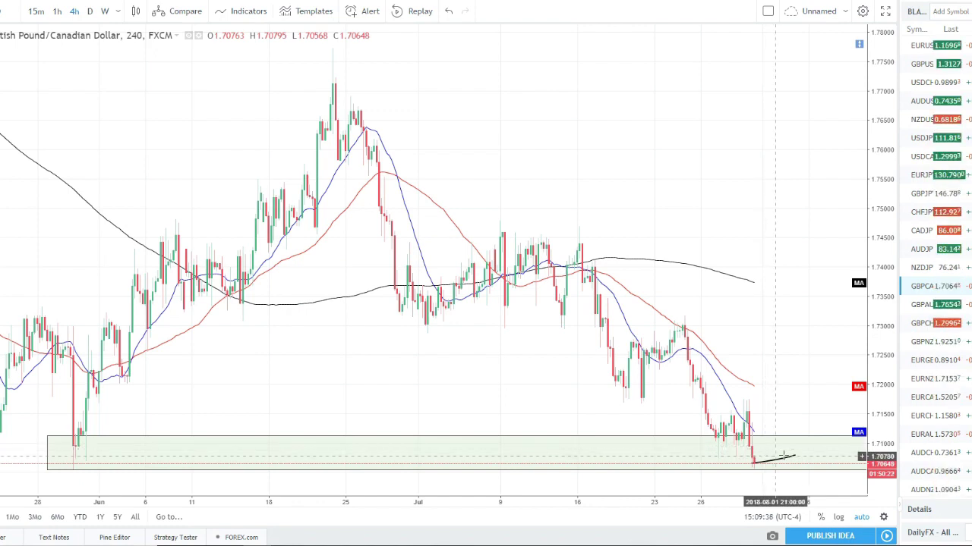
{"action": "left_click", "coordinate": [786, 461]}
{"action": "key", "text": "Delete"}
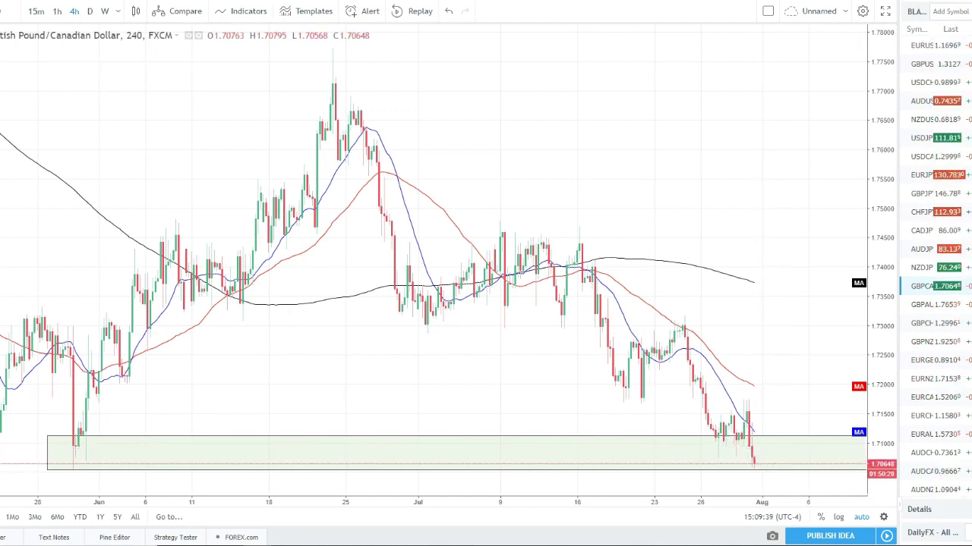
Draw two short freehand levels at the zone's upper edge and near 1.708, and sketch and remove a rebound path off the lower one
{"action": "left_click_drag", "start_coordinate": [719, 455], "coordinate": [777, 455]}
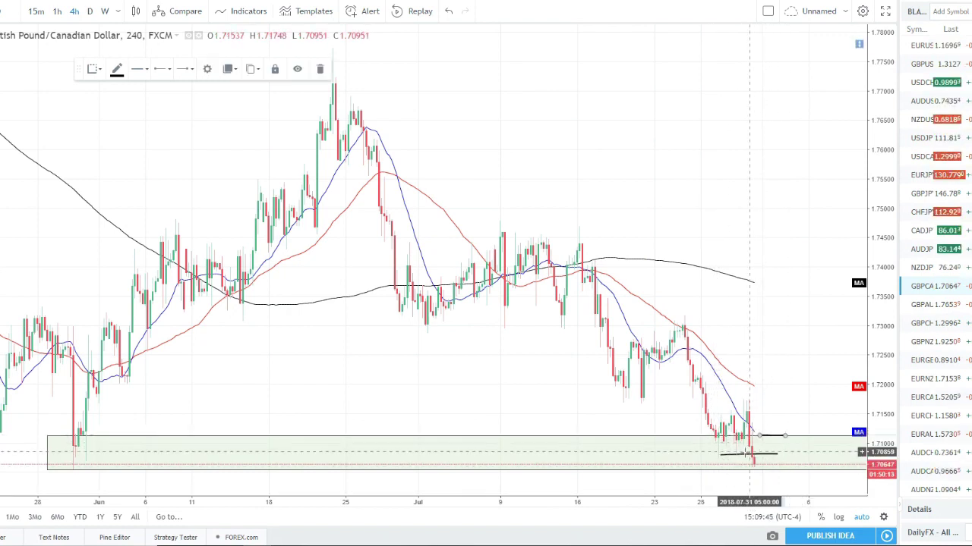
{"action": "left_click_drag", "start_coordinate": [754, 455], "coordinate": [781, 396]}
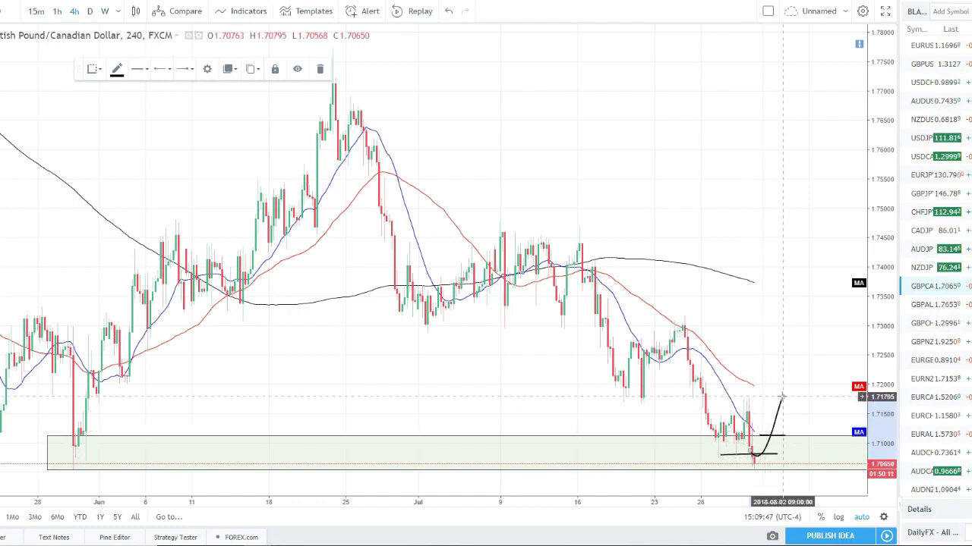
{"action": "key", "text": "Delete"}
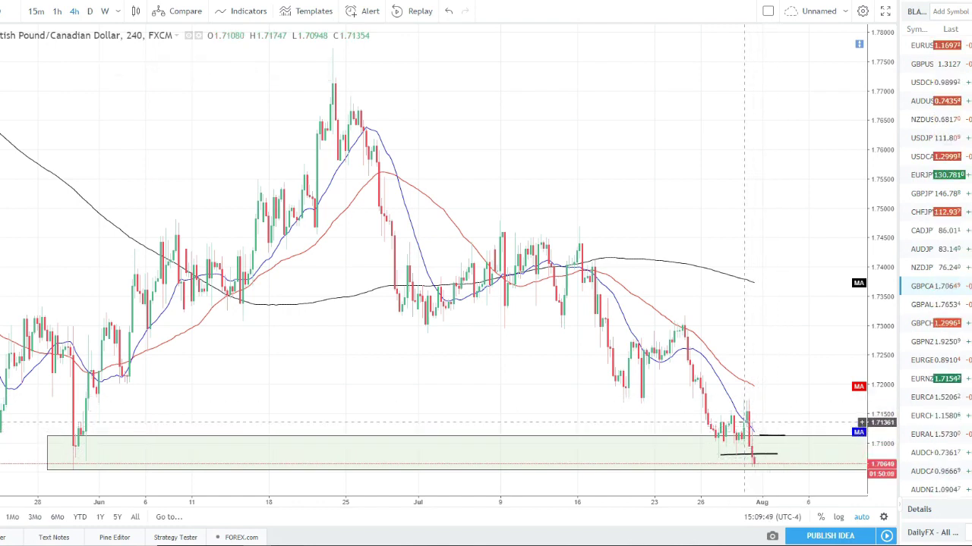
Sketch a path dipping through the lower short level and rebounding to about 1.728, and remove it
{"action": "mouse_move", "coordinate": [743, 423]}
{"action": "left_mouse_down"}
{"action": "mouse_move", "coordinate": [763, 459]}
{"action": "mouse_move", "coordinate": [767, 441]}
{"action": "left_mouse_up"}
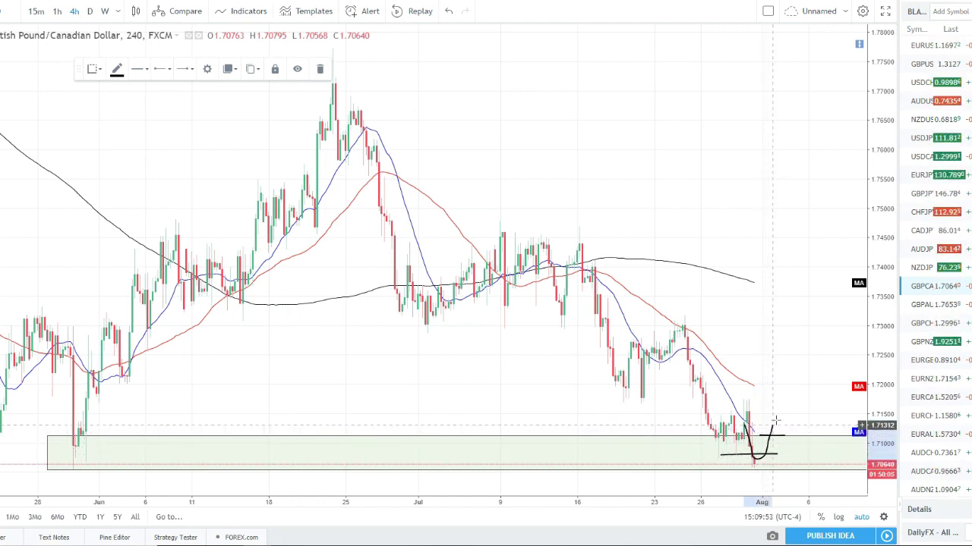
{"action": "left_click_drag", "start_coordinate": [784, 398], "coordinate": [820, 339]}
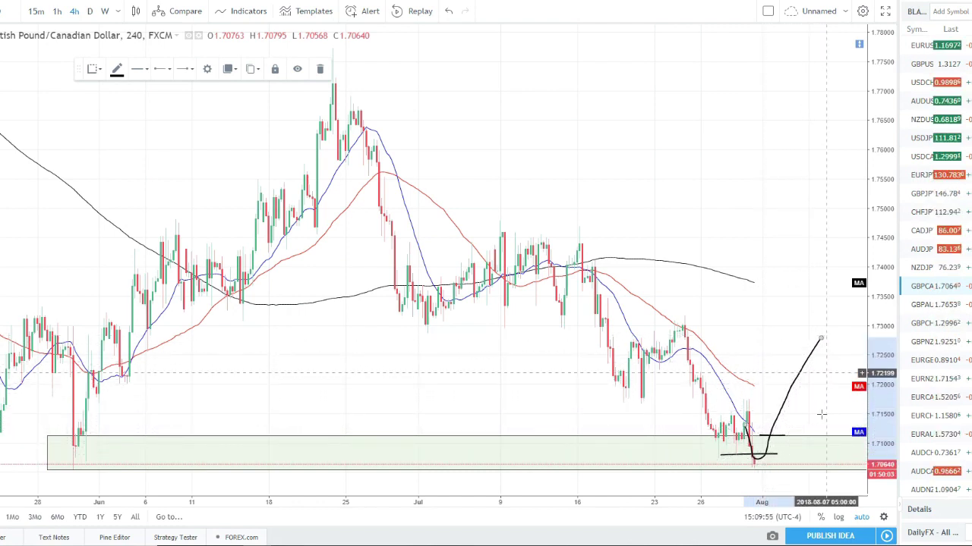
{"action": "key", "text": "Delete"}
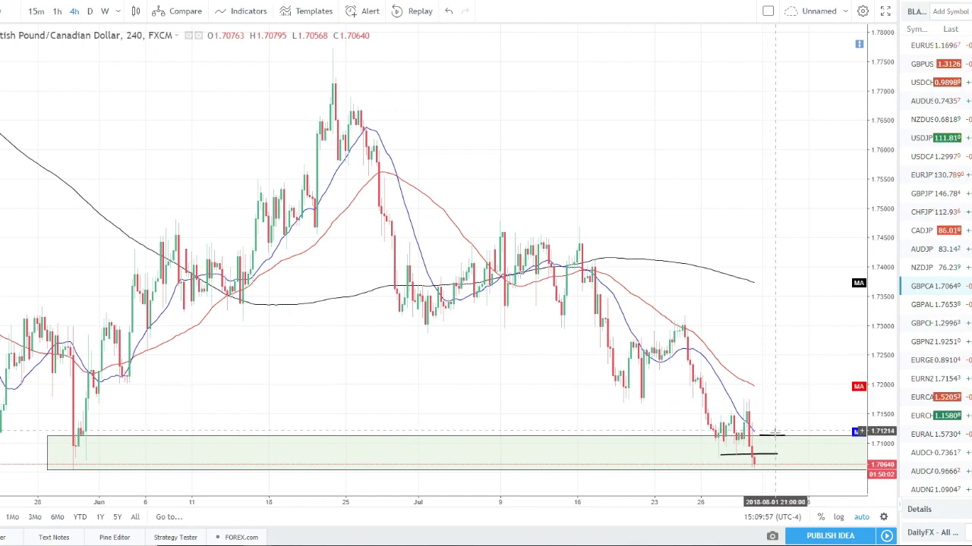
Delete the two short freehand levels and the green support-zone rectangle
{"action": "left_click", "coordinate": [762, 455]}
{"action": "key", "text": "Delete"}
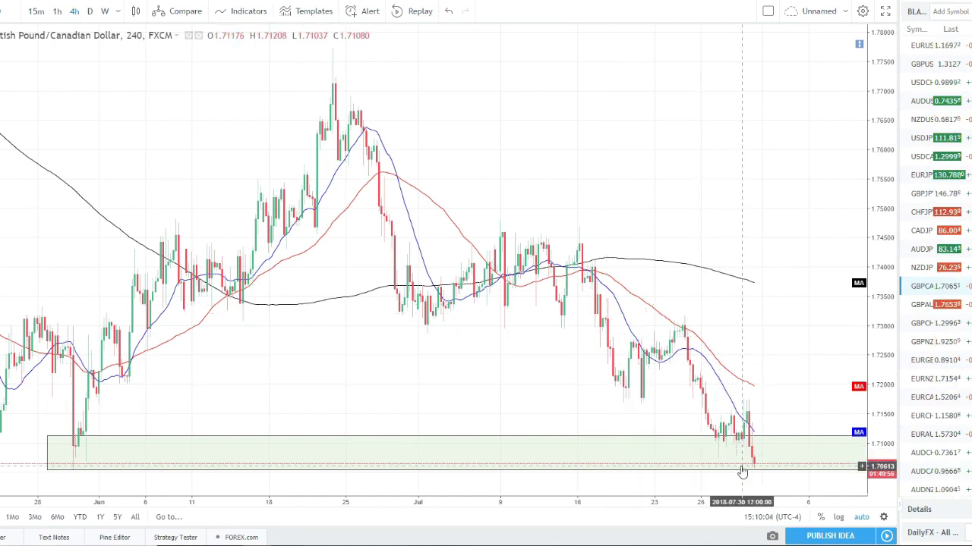
{"action": "left_click", "coordinate": [780, 470]}
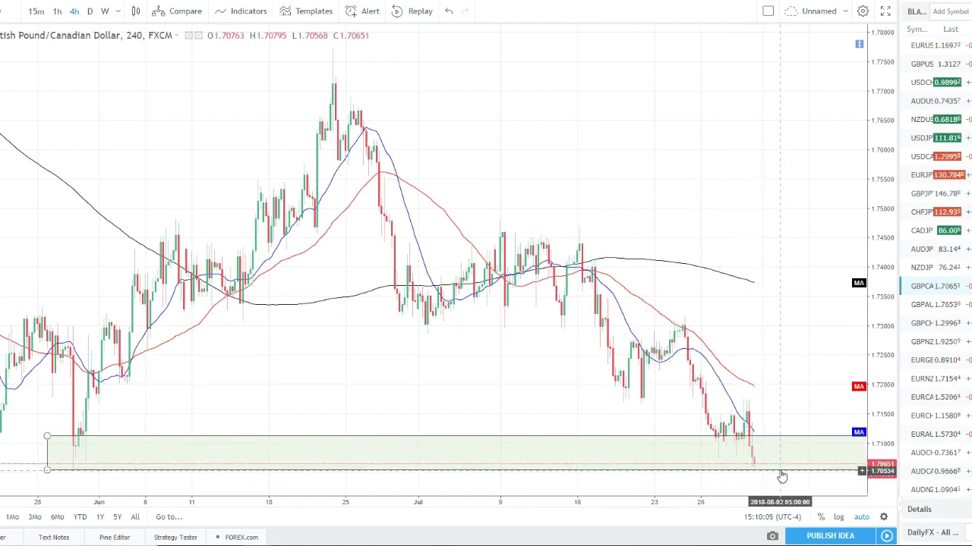
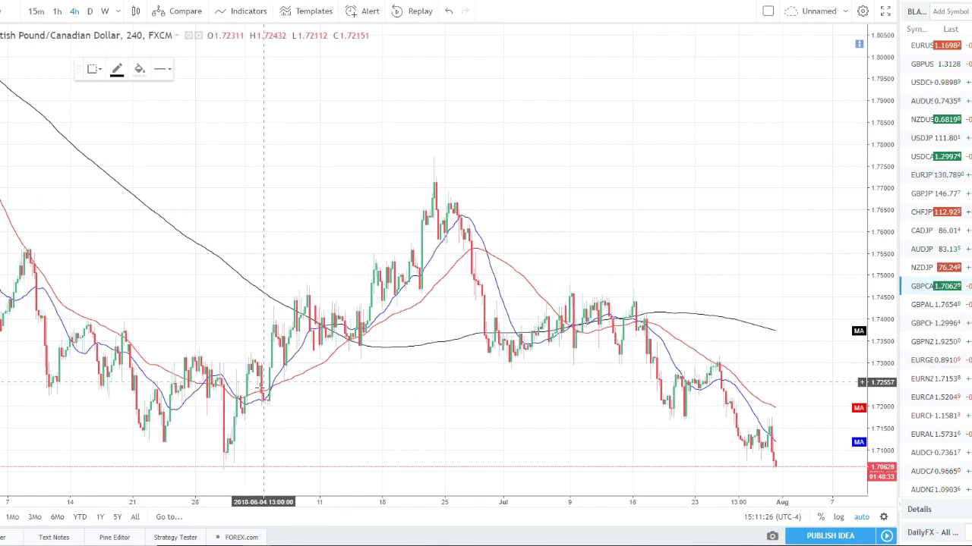
Draw a head and shoulders pattern across the June and July candles, with the head at about 1.7728 and the right shoulder at about 1.7465
{"action": "left_click", "coordinate": [267, 352]}
{"action": "left_click", "coordinate": [304, 289]}
{"action": "left_click", "coordinate": [365, 348]}
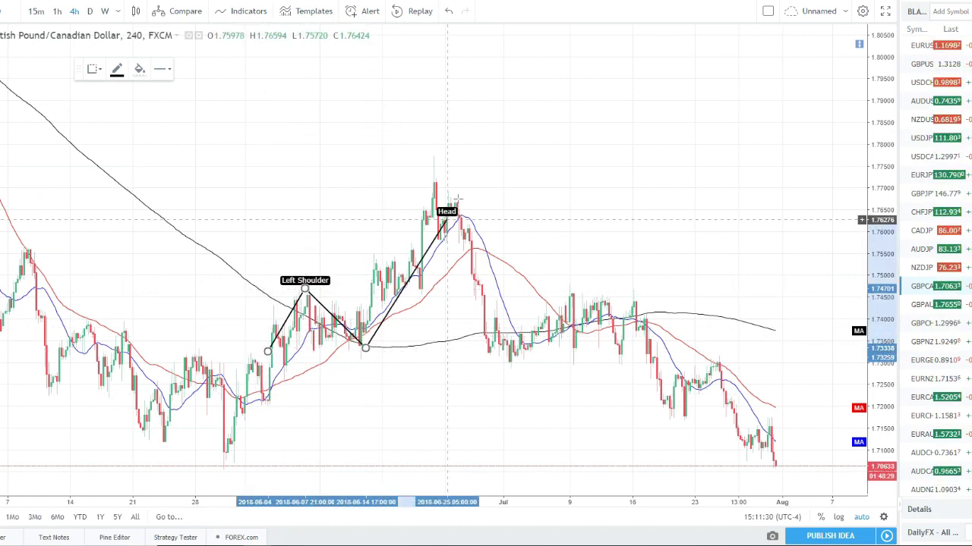
{"action": "left_click", "coordinate": [433, 176]}
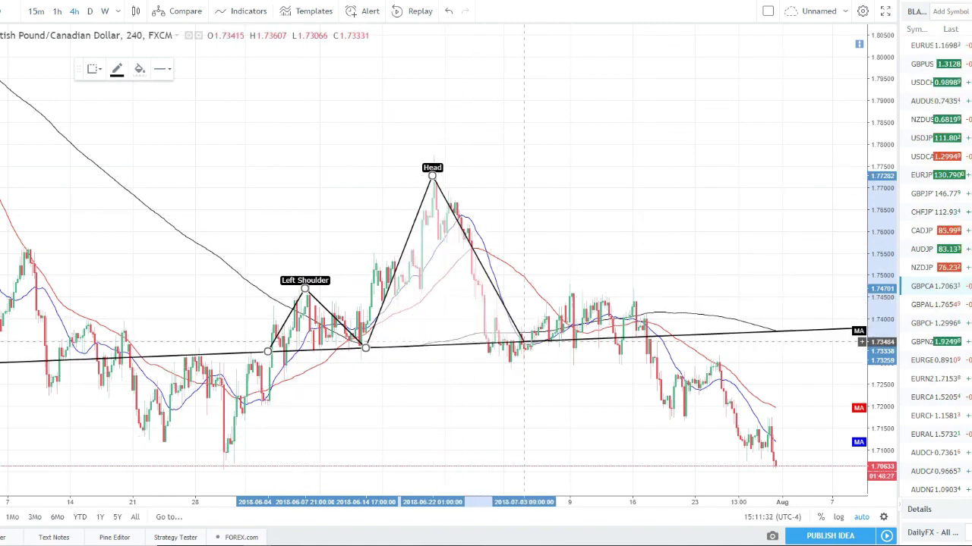
{"action": "left_click", "coordinate": [538, 354]}
{"action": "left_click", "coordinate": [567, 291]}
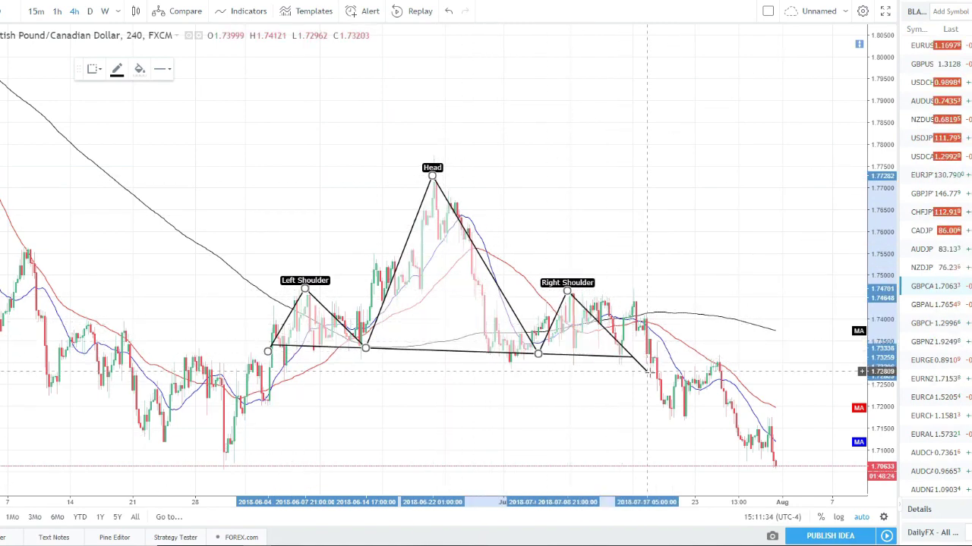
{"action": "left_click", "coordinate": [649, 372]}
{"action": "left_click", "coordinate": [531, 166]}
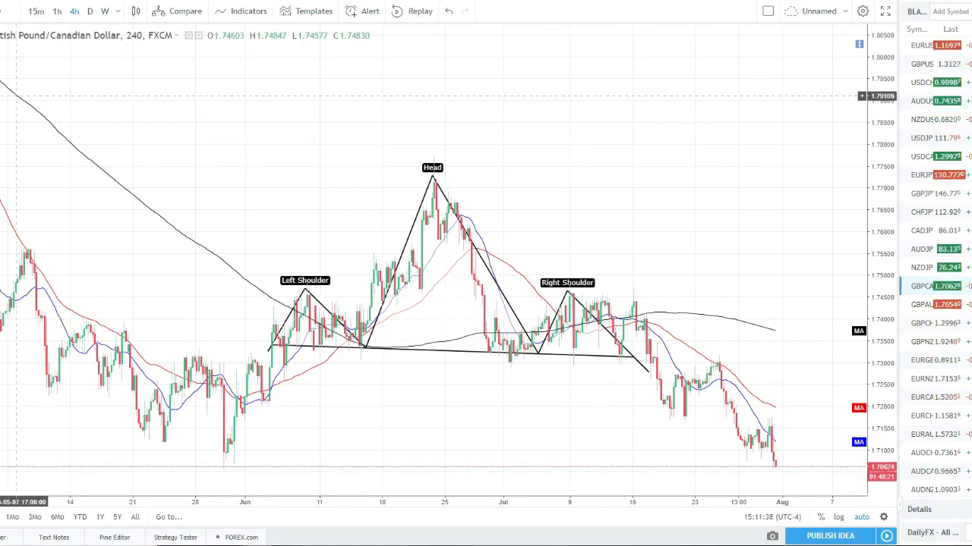
Place a short position at the neckline break with entry at 1.73166, stop at 1.74119 and target at 1.70731
{"action": "left_click", "coordinate": [0, 168]}
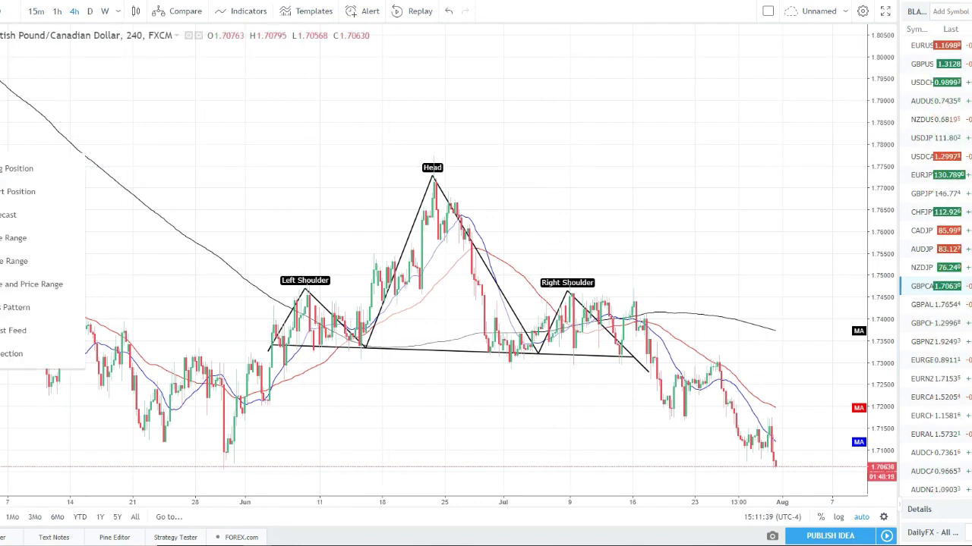
{"action": "left_click", "coordinate": [2, 191]}
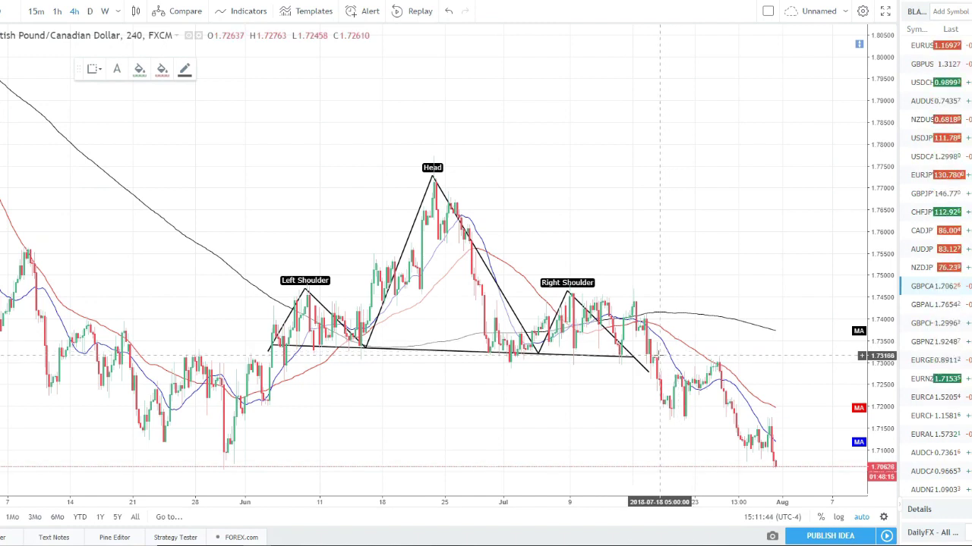
{"action": "left_click", "coordinate": [658, 356]}
{"action": "left_click_drag", "start_coordinate": [658, 300], "coordinate": [659, 313]}
{"action": "left_click_drag", "start_coordinate": [659, 419], "coordinate": [659, 460]}
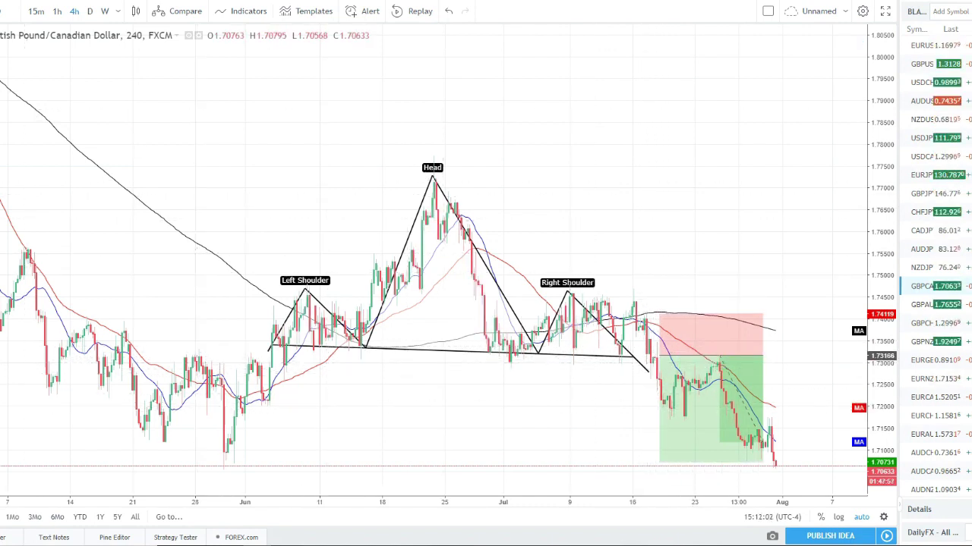
Sketch the drop and pullback path across the short position, and delete both the path and the position
{"action": "left_click", "coordinate": [554, 355]}
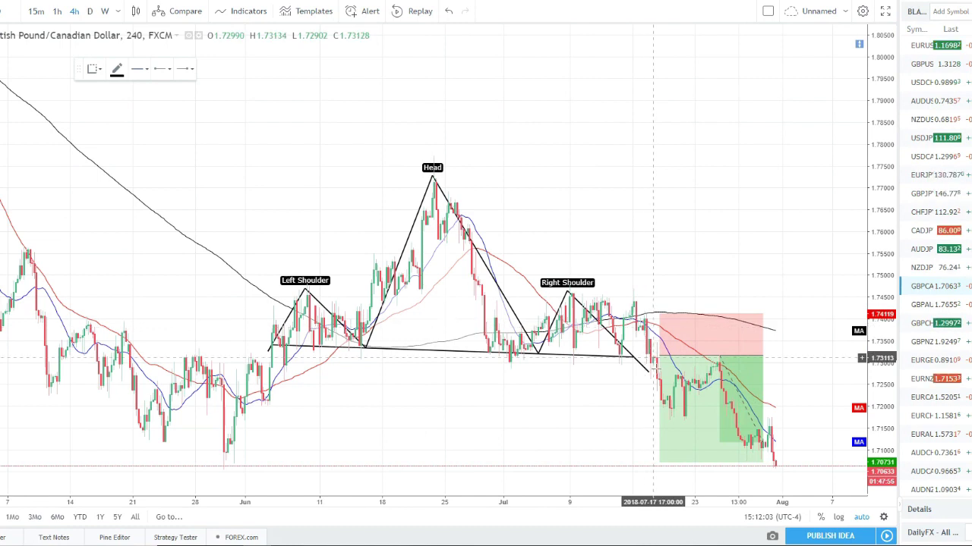
{"action": "mouse_move", "coordinate": [652, 360]}
{"action": "left_mouse_down"}
{"action": "mouse_move", "coordinate": [670, 411]}
{"action": "mouse_move", "coordinate": [727, 359]}
{"action": "left_mouse_up"}
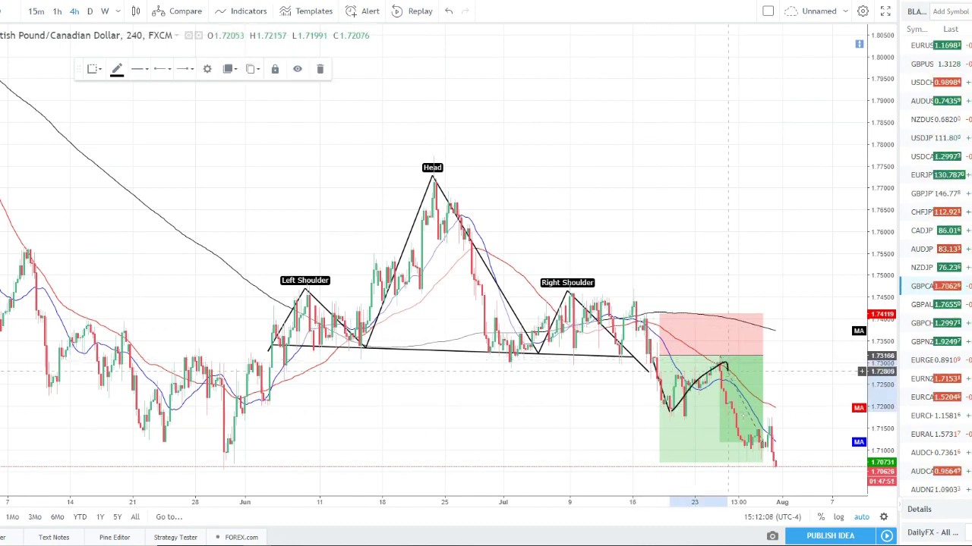
{"action": "double_click", "coordinate": [769, 481]}
{"action": "key", "text": "Delete"}
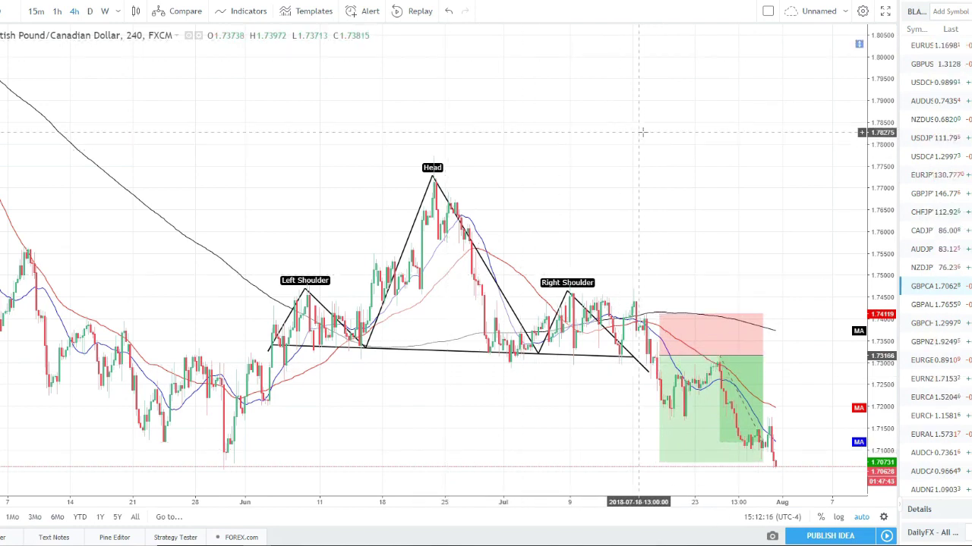
{"action": "left_click", "coordinate": [714, 381]}
{"action": "key", "text": "Delete"}
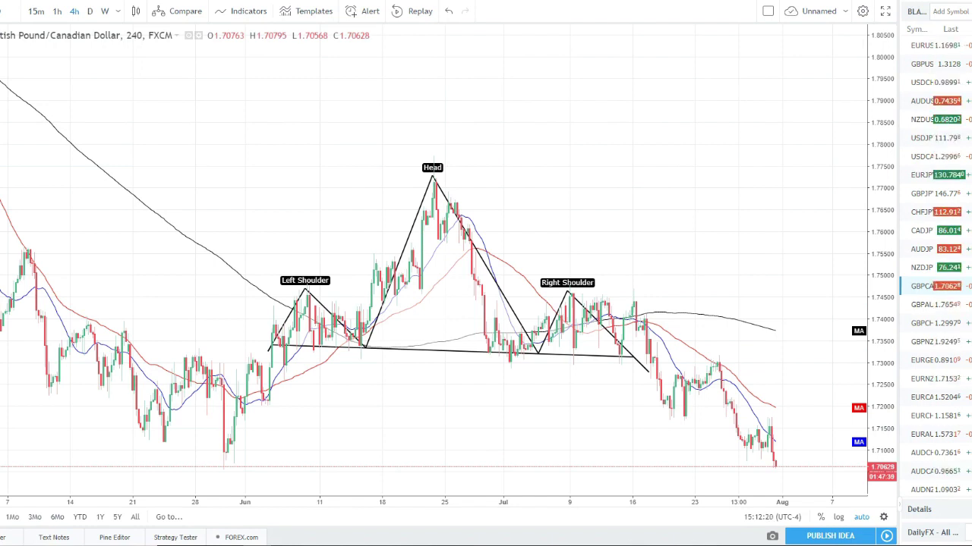
Draw a flat freehand ellipse along the right-shoulder highs near 1.746, and remove it
{"action": "key", "text": "alt+t"}
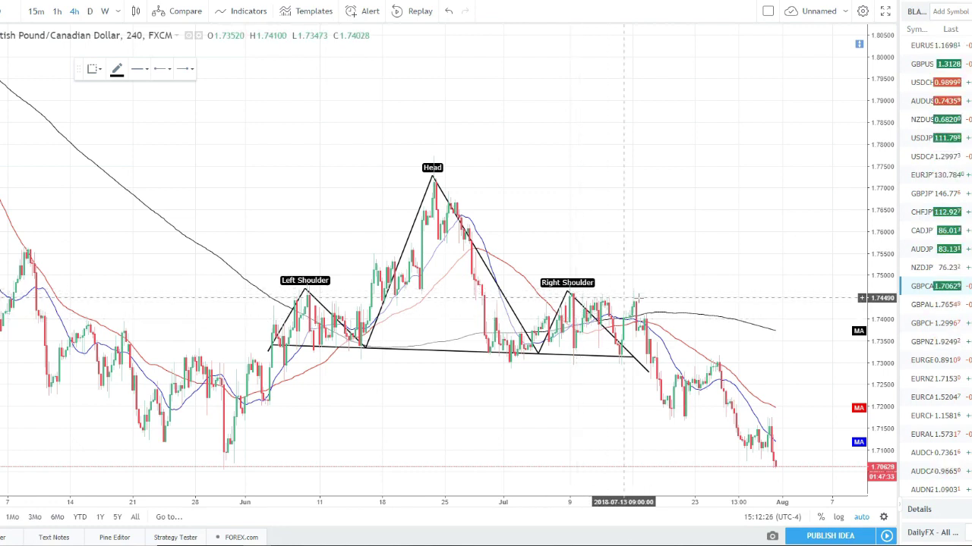
{"action": "mouse_move", "coordinate": [557, 295]}
{"action": "left_mouse_down"}
{"action": "mouse_move", "coordinate": [655, 292]}
{"action": "mouse_move", "coordinate": [605, 291]}
{"action": "left_mouse_up"}
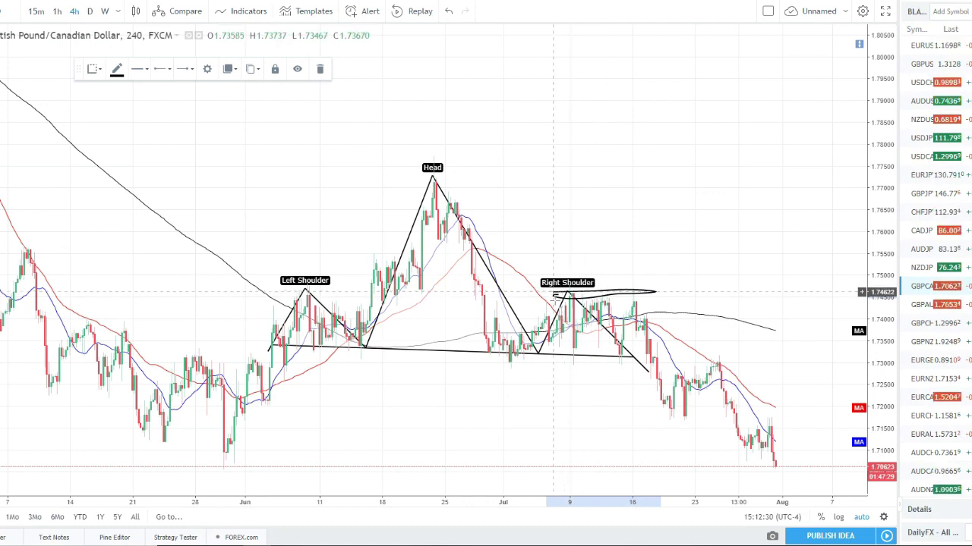
{"action": "key", "text": "Delete"}
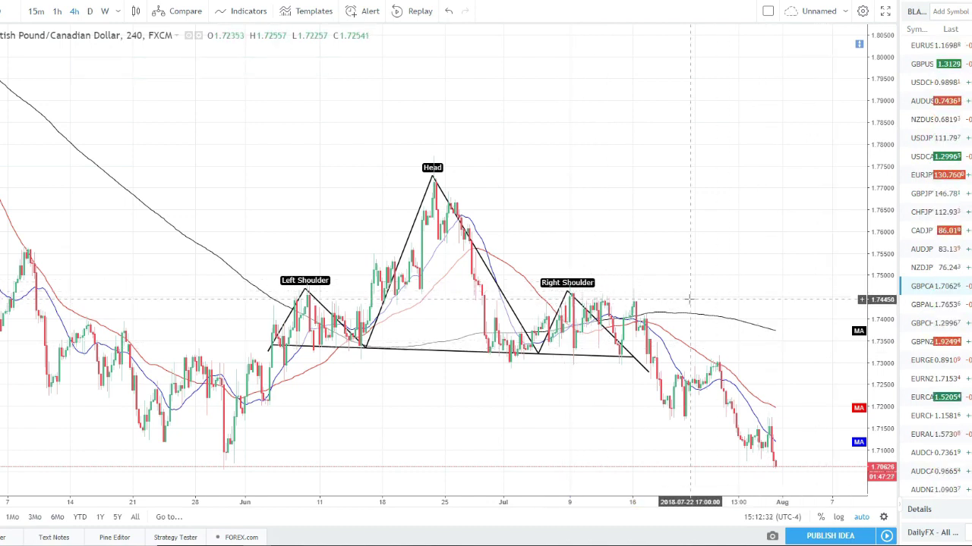
Circle the mid-July high near 1.745 and the low near 1.718, and mark the drop between them with freehand strokes and loops
{"action": "left_click", "coordinate": [637, 286]}
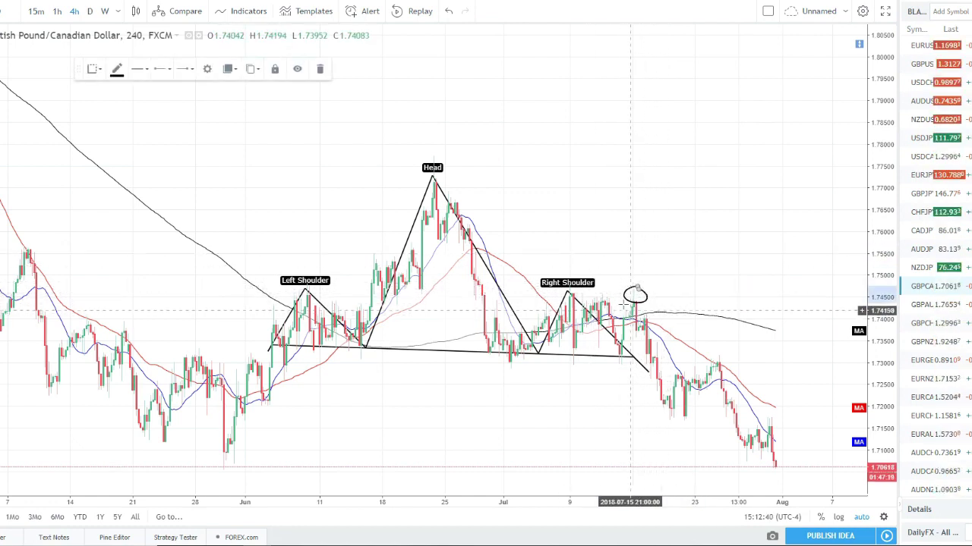
{"action": "left_click", "coordinate": [668, 295]}
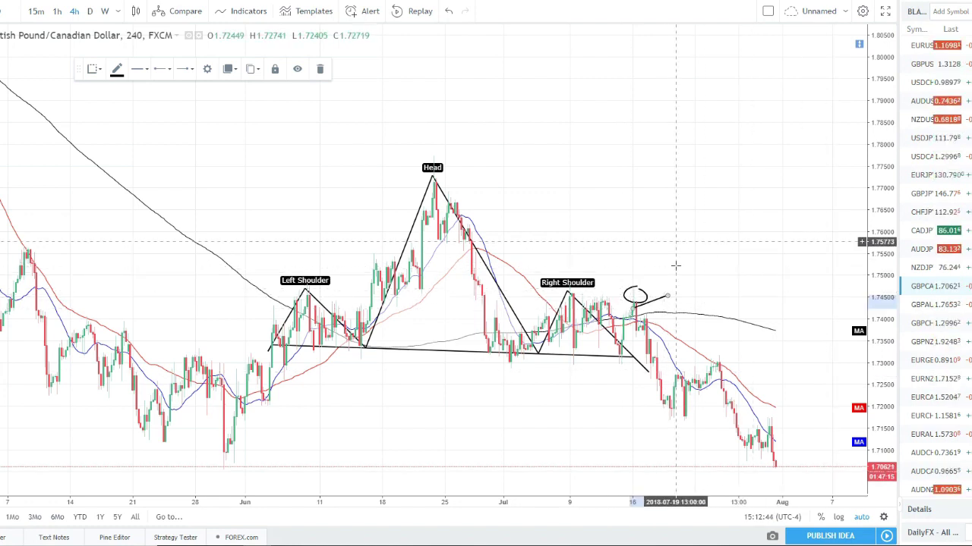
{"action": "left_click_drag", "start_coordinate": [639, 311], "coordinate": [649, 359]}
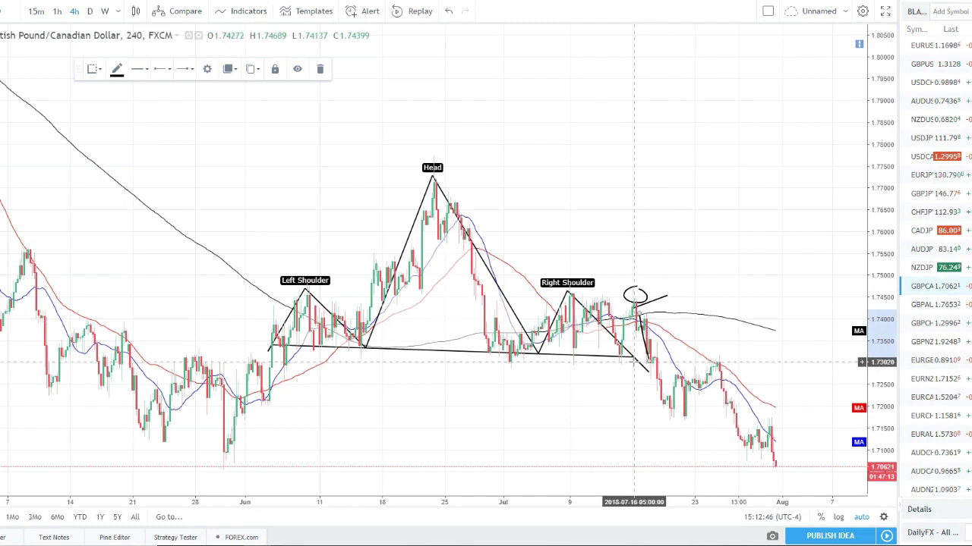
{"action": "mouse_move", "coordinate": [653, 351]}
{"action": "left_mouse_down"}
{"action": "mouse_move", "coordinate": [678, 420]}
{"action": "mouse_move", "coordinate": [669, 415]}
{"action": "mouse_move", "coordinate": [692, 407]}
{"action": "left_mouse_up"}
{"action": "mouse_move", "coordinate": [664, 295]}
{"action": "left_mouse_down"}
{"action": "mouse_move", "coordinate": [638, 309]}
{"action": "mouse_move", "coordinate": [655, 397]}
{"action": "left_mouse_up"}
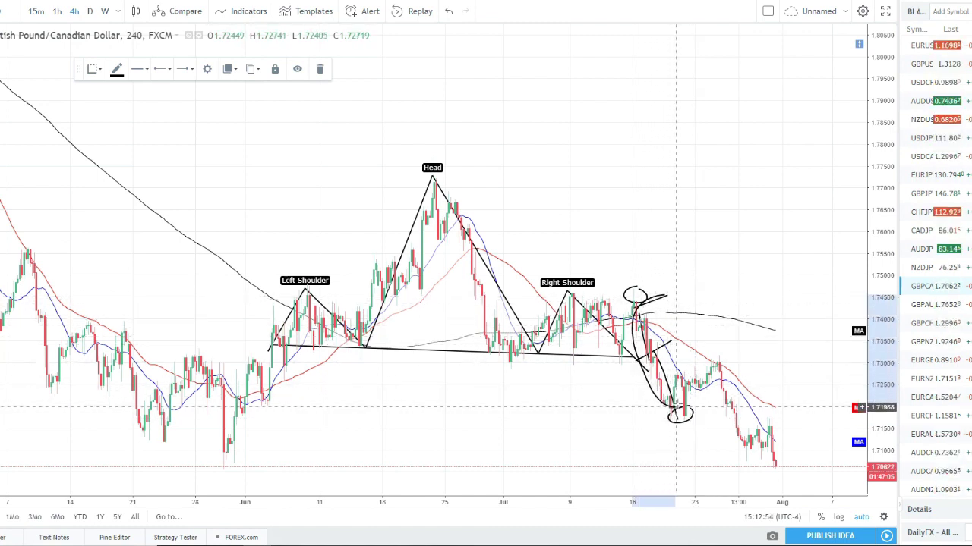
{"action": "mouse_move", "coordinate": [666, 348]}
{"action": "left_mouse_down"}
{"action": "mouse_move", "coordinate": [649, 379]}
{"action": "mouse_move", "coordinate": [669, 407]}
{"action": "mouse_move", "coordinate": [673, 356]}
{"action": "mouse_move", "coordinate": [659, 347]}
{"action": "left_mouse_up"}
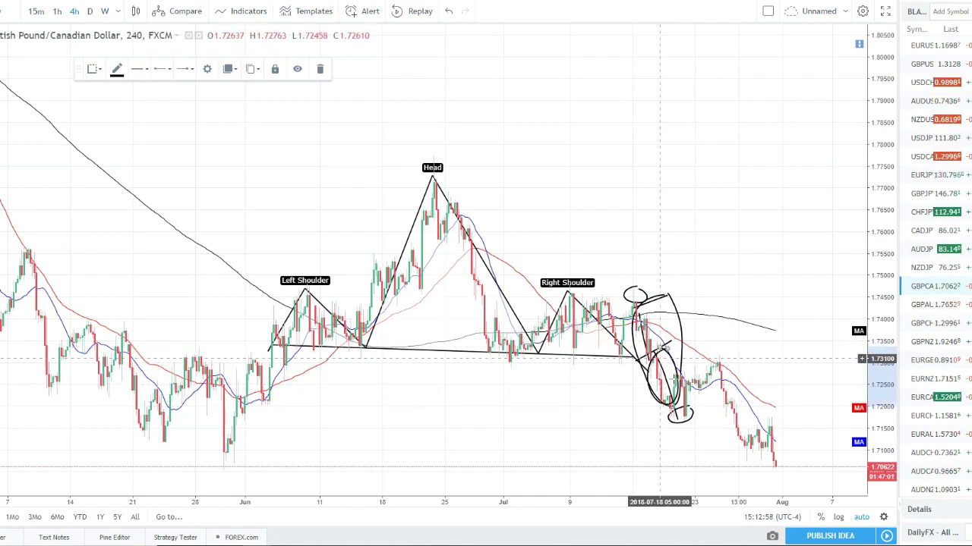
Circle the neckline break and trace the pullback and decline to a circled low near 1.707, looping around the whole move
{"action": "mouse_move", "coordinate": [702, 280]}
{"action": "left_mouse_down"}
{"action": "mouse_move", "coordinate": [636, 308]}
{"action": "mouse_move", "coordinate": [683, 326]}
{"action": "left_mouse_up"}
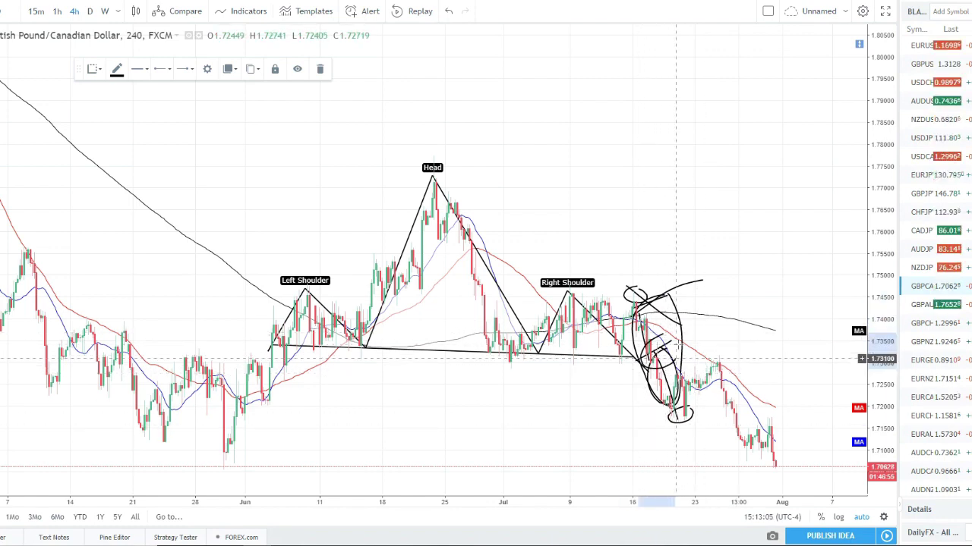
{"action": "mouse_move", "coordinate": [696, 412]}
{"action": "left_mouse_down"}
{"action": "mouse_move", "coordinate": [720, 362]}
{"action": "mouse_move", "coordinate": [762, 478]}
{"action": "mouse_move", "coordinate": [735, 475]}
{"action": "mouse_move", "coordinate": [767, 456]}
{"action": "left_mouse_up"}
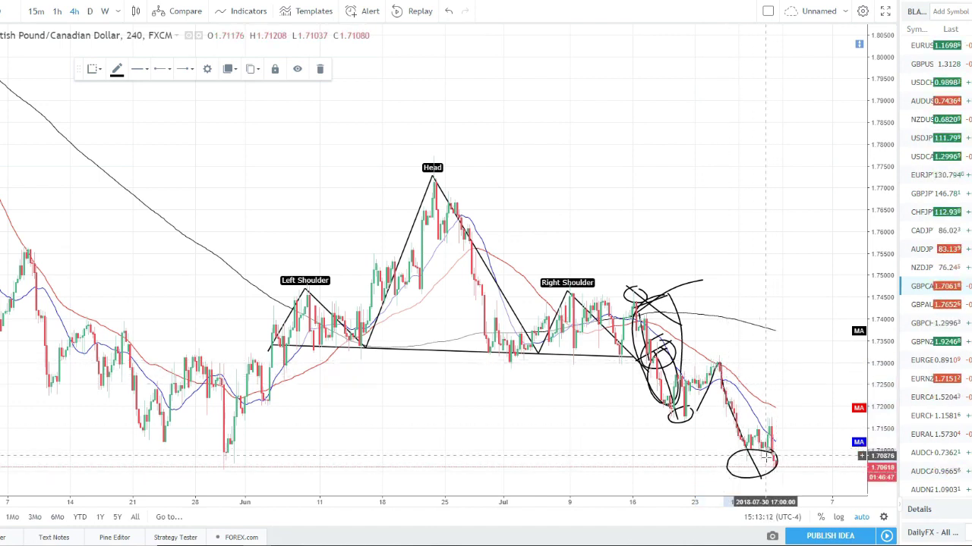
{"action": "mouse_move", "coordinate": [658, 338]}
{"action": "left_mouse_down"}
{"action": "mouse_move", "coordinate": [675, 405]}
{"action": "mouse_move", "coordinate": [714, 455]}
{"action": "mouse_move", "coordinate": [742, 464]}
{"action": "left_mouse_up"}
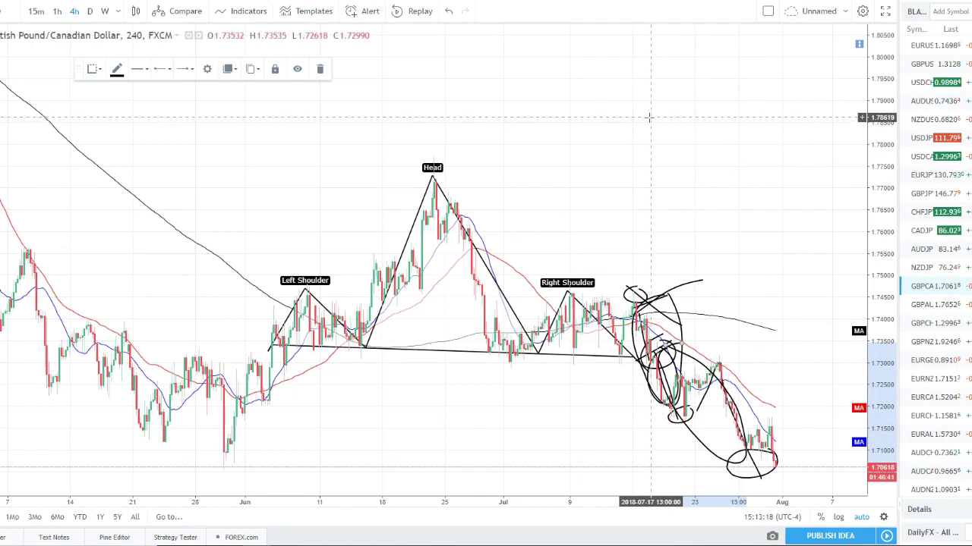
Remove all drawing tools from the GBP/CAD chart, keeping the moving averages
{"action": "right_click", "coordinate": [641, 57]}
{"action": "mouse_move", "coordinate": [744, 359]}
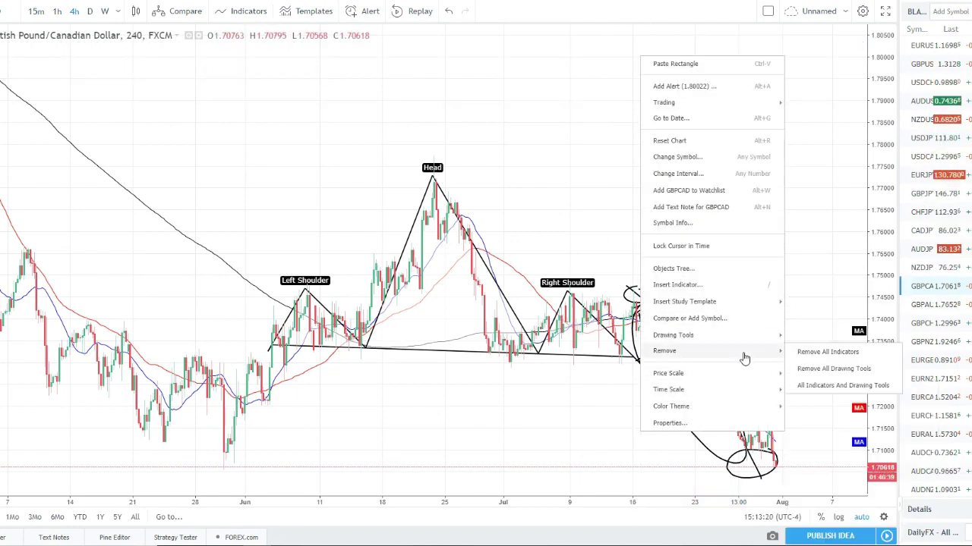
{"action": "left_click", "coordinate": [816, 370]}
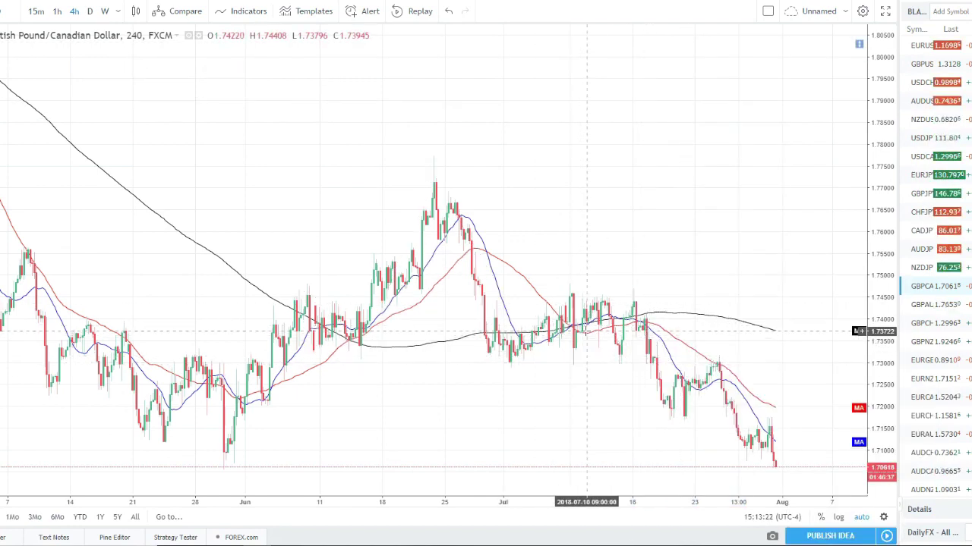
{"action": "scroll", "coordinate": [474, 331], "scroll_direction": "down", "scroll_amount": 3}
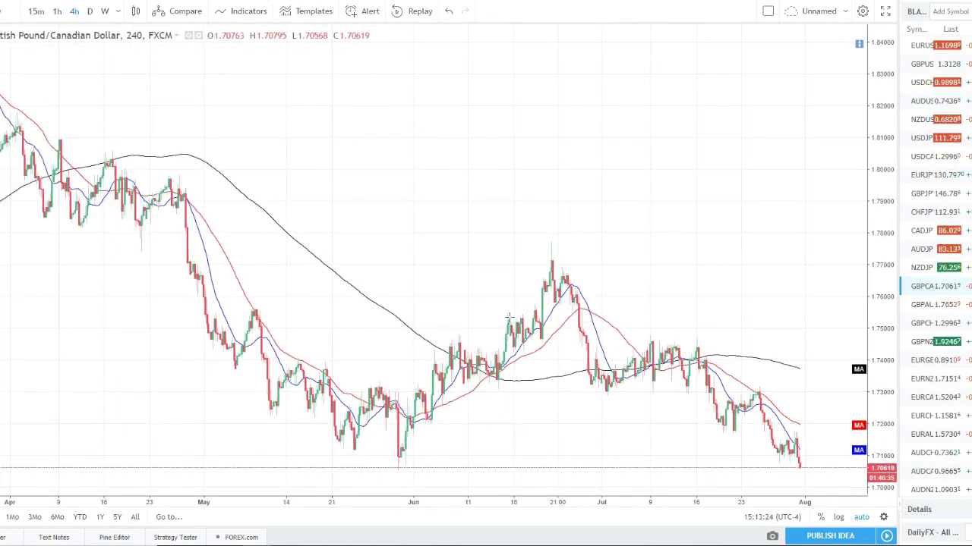
{"action": "scroll", "coordinate": [484, 257], "scroll_direction": "up", "scroll_amount": 3}
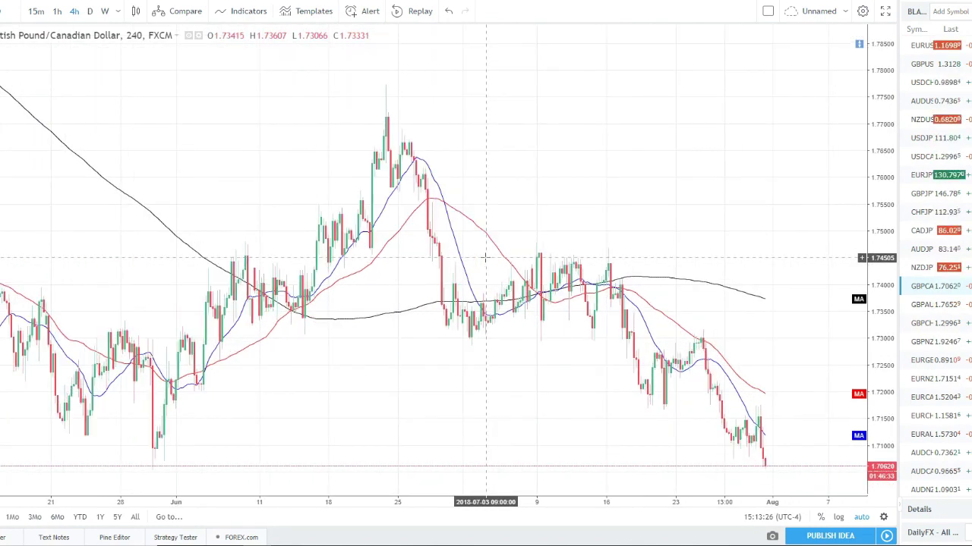
Circle the mid-July highs near 1.745 with a freehand ellipse, and draw and remove a flat loop along the lows near 1.731
{"action": "scroll", "coordinate": [484, 257], "scroll_direction": "up", "scroll_amount": 1}
{"action": "left_click_drag", "start_coordinate": [557, 137], "coordinate": [639, 120]}
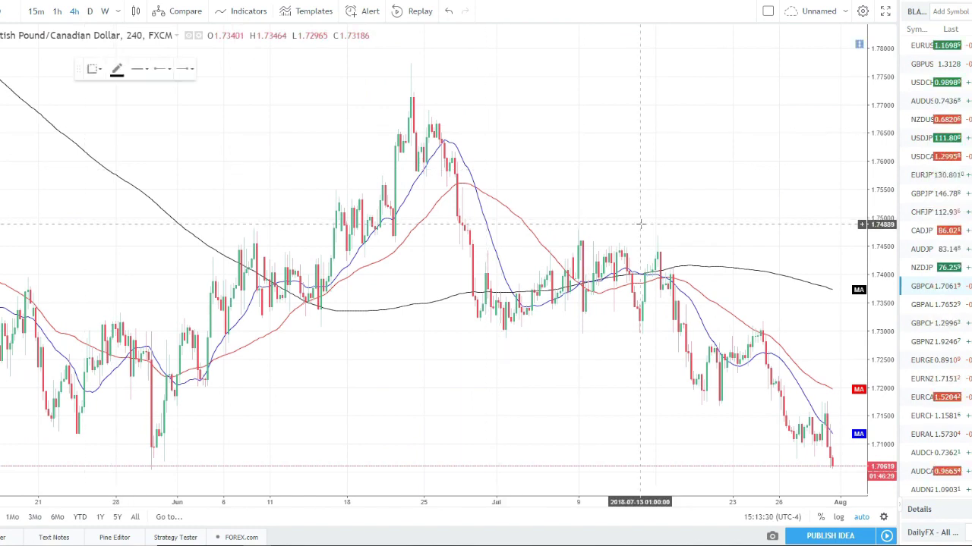
{"action": "left_click_drag", "start_coordinate": [628, 226], "coordinate": [569, 258]}
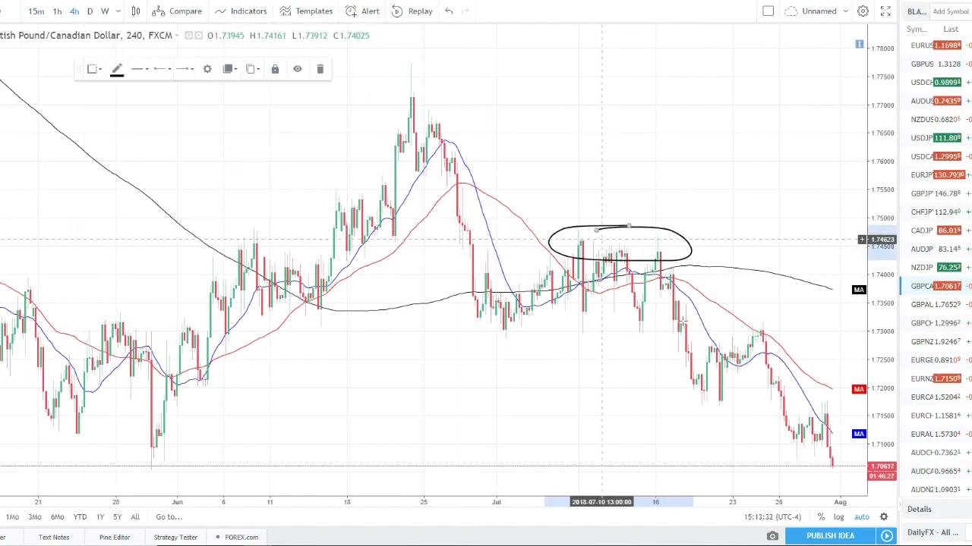
{"action": "mouse_move", "coordinate": [586, 309]}
{"action": "left_mouse_down"}
{"action": "mouse_move", "coordinate": [581, 327]}
{"action": "mouse_move", "coordinate": [745, 322]}
{"action": "mouse_move", "coordinate": [550, 319]}
{"action": "left_mouse_up"}
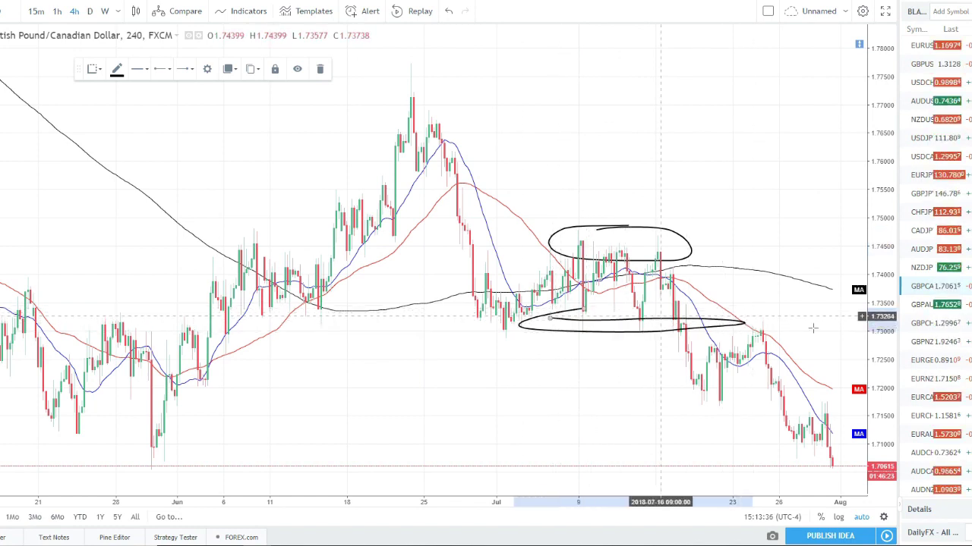
{"action": "key", "text": "Delete"}
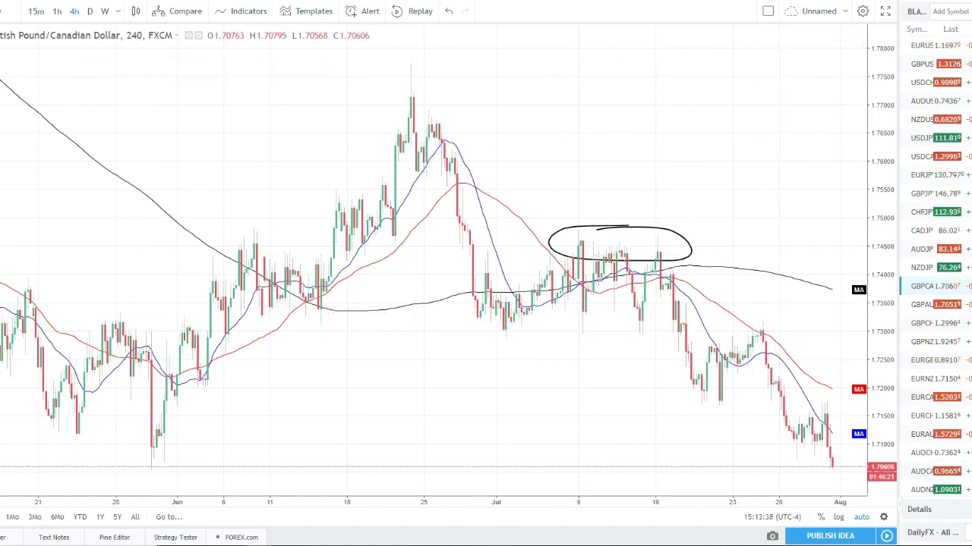
Draw a rectangle over the support zone from about 1.733 down to 1.729, spanning 3 to 25 July
{"action": "left_click", "coordinate": [1, 110]}
{"action": "left_click", "coordinate": [30, 130]}
{"action": "left_click", "coordinate": [527, 315]}
{"action": "mouse_move", "coordinate": [526, 315]}
{"action": "left_mouse_down"}
{"action": "mouse_move", "coordinate": [770, 325]}
{"action": "mouse_move", "coordinate": [768, 336]}
{"action": "left_mouse_up"}
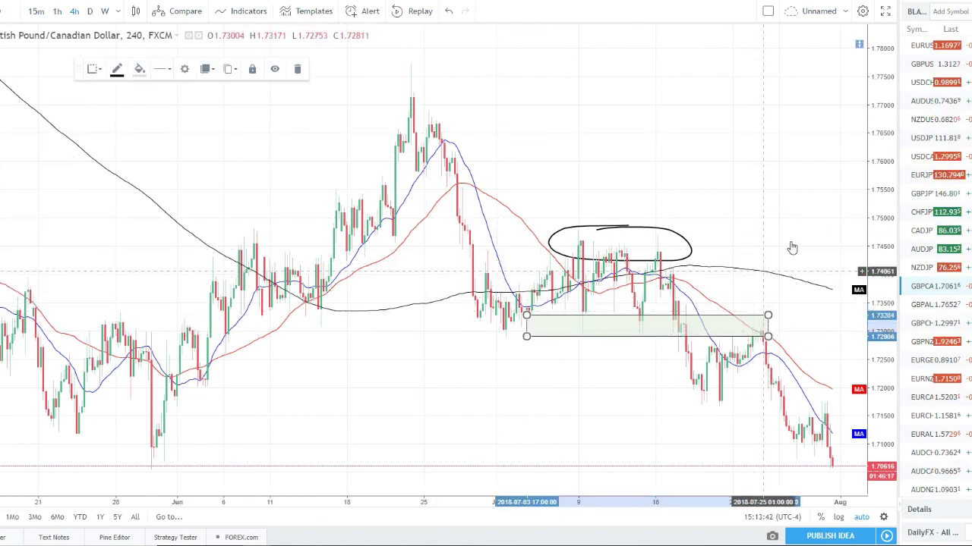
Draw a short horizontal freehand line through the zone near 1.731, and trace and remove a curve of the drop, pullback and decline
{"action": "left_click", "coordinate": [1, 110]}
{"action": "left_click", "coordinate": [30, 106]}
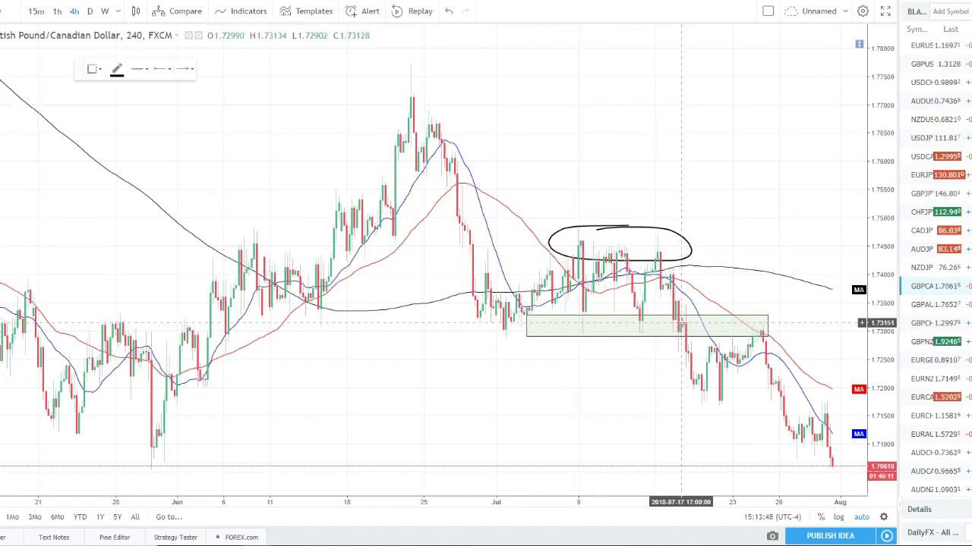
{"action": "mouse_move", "coordinate": [649, 327]}
{"action": "left_mouse_down"}
{"action": "mouse_move", "coordinate": [738, 327]}
{"action": "mouse_move", "coordinate": [694, 376]}
{"action": "mouse_move", "coordinate": [720, 387]}
{"action": "left_mouse_up"}
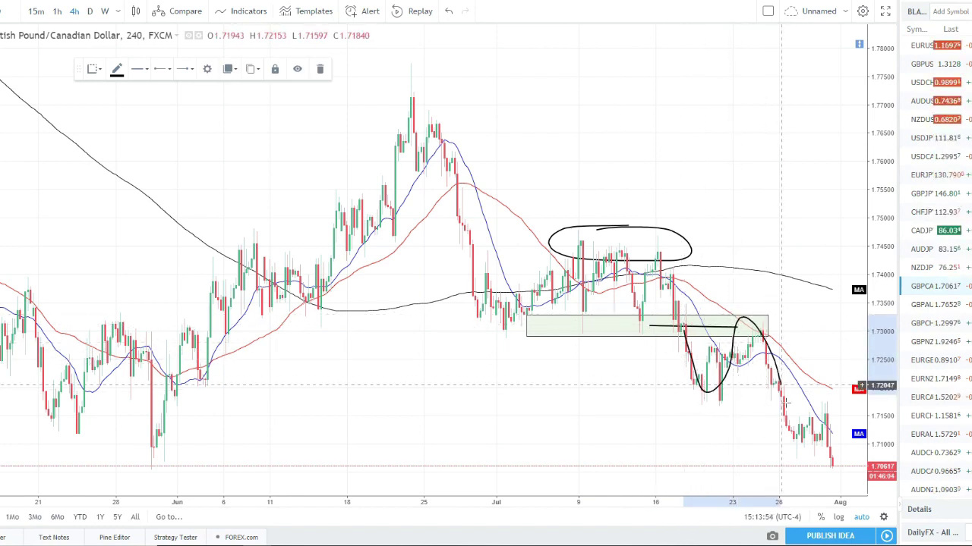
{"action": "key", "text": "Delete"}
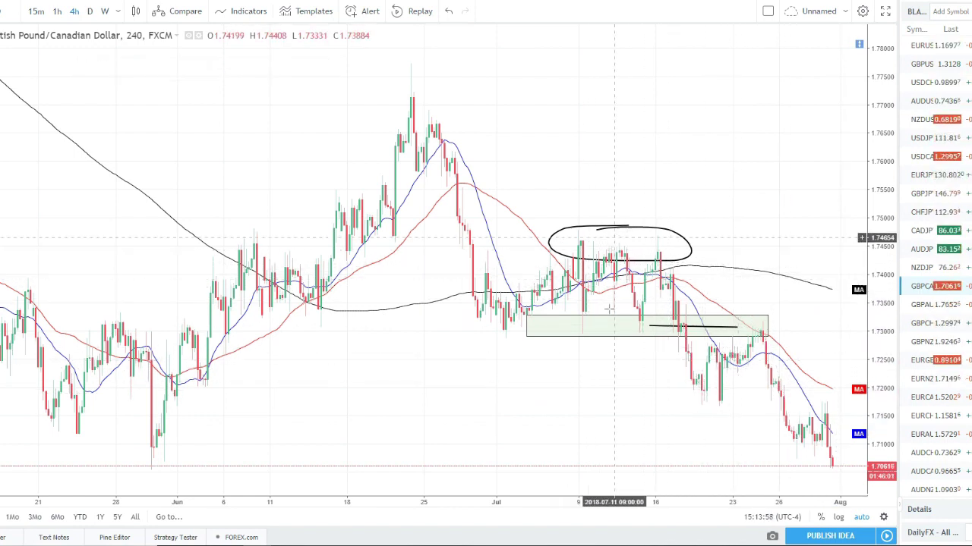
Draw a small freehand circle around the 16 July high near 1.745, and undo it
{"action": "left_click", "coordinate": [654, 237]}
{"action": "mouse_move", "coordinate": [654, 237]}
{"action": "left_mouse_down"}
{"action": "mouse_move", "coordinate": [651, 257]}
{"action": "mouse_move", "coordinate": [657, 239]}
{"action": "left_mouse_up"}
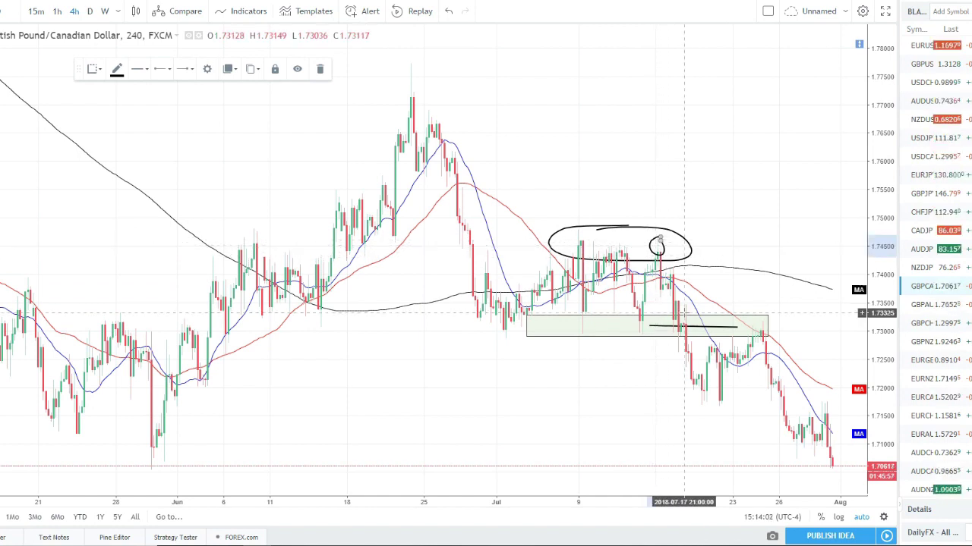
{"action": "key", "text": "ctrl+z"}
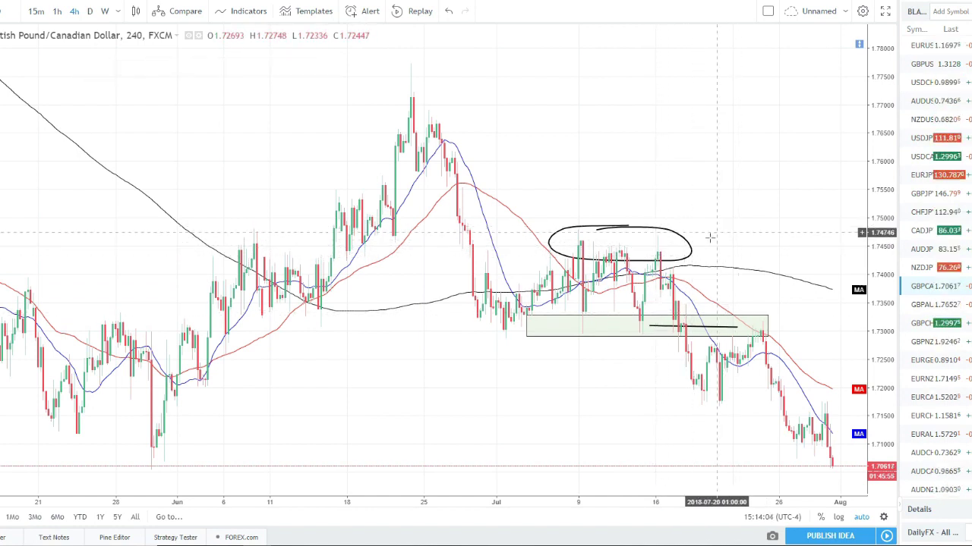
Mark the entries near 1.742 and 1.731 and a level near 1.750 with freehand strokes, and trace the drop to a circled low near 1.718
{"action": "left_click_drag", "start_coordinate": [661, 264], "coordinate": [673, 252]}
{"action": "left_click_drag", "start_coordinate": [641, 223], "coordinate": [686, 218]}
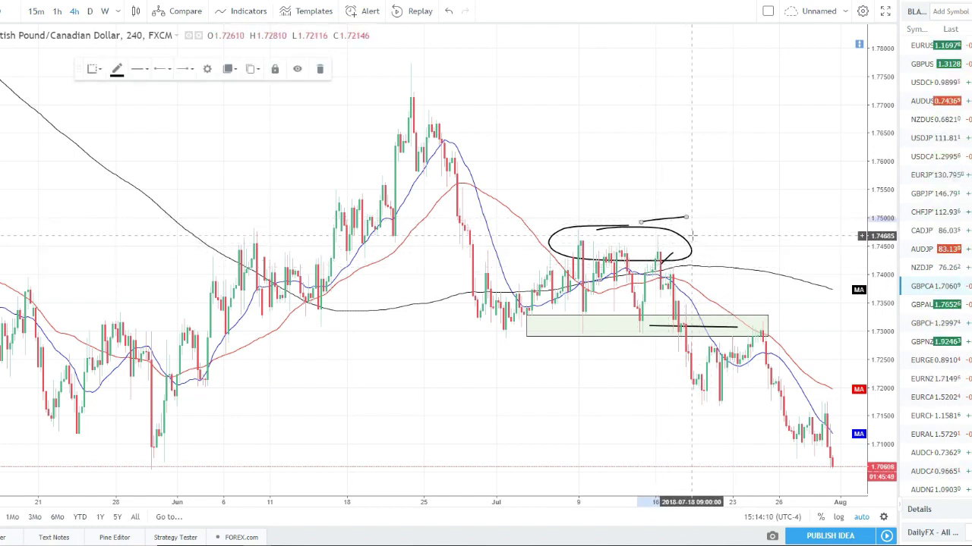
{"action": "left_click_drag", "start_coordinate": [671, 330], "coordinate": [692, 317]}
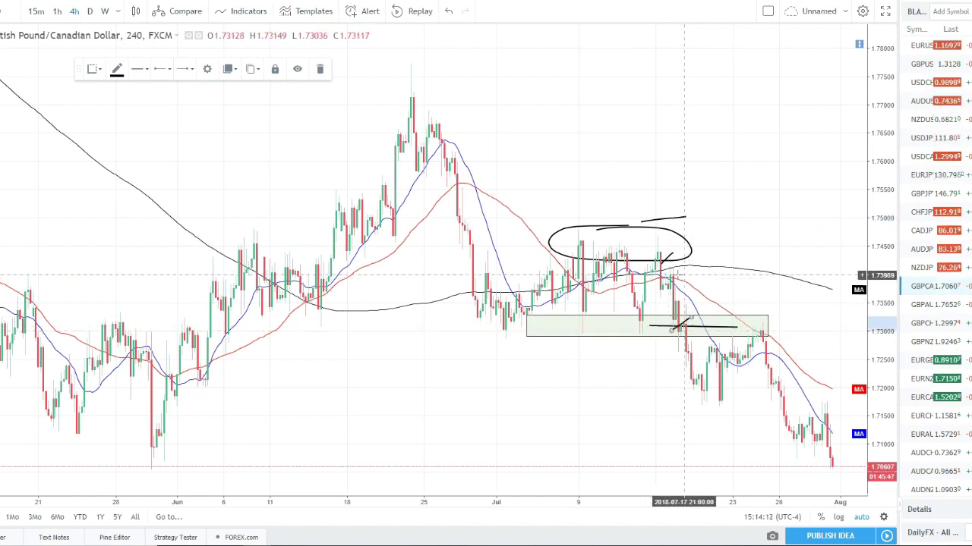
{"action": "mouse_move", "coordinate": [667, 257]}
{"action": "left_mouse_down"}
{"action": "mouse_move", "coordinate": [678, 328]}
{"action": "mouse_move", "coordinate": [717, 398]}
{"action": "left_mouse_up"}
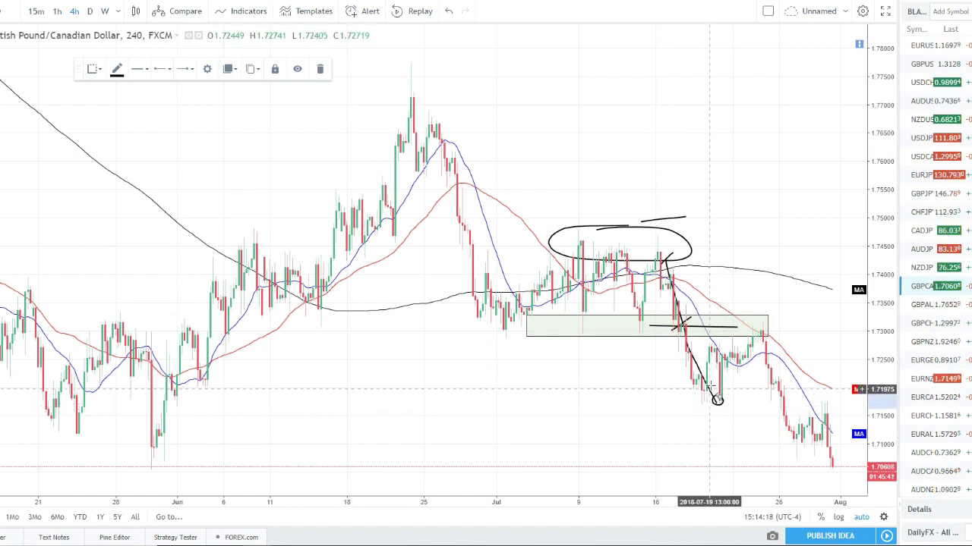
{"action": "mouse_move", "coordinate": [717, 402]}
{"action": "left_mouse_down"}
{"action": "mouse_move", "coordinate": [755, 343]}
{"action": "mouse_move", "coordinate": [817, 457]}
{"action": "left_mouse_up"}
{"action": "key", "text": "Delete"}
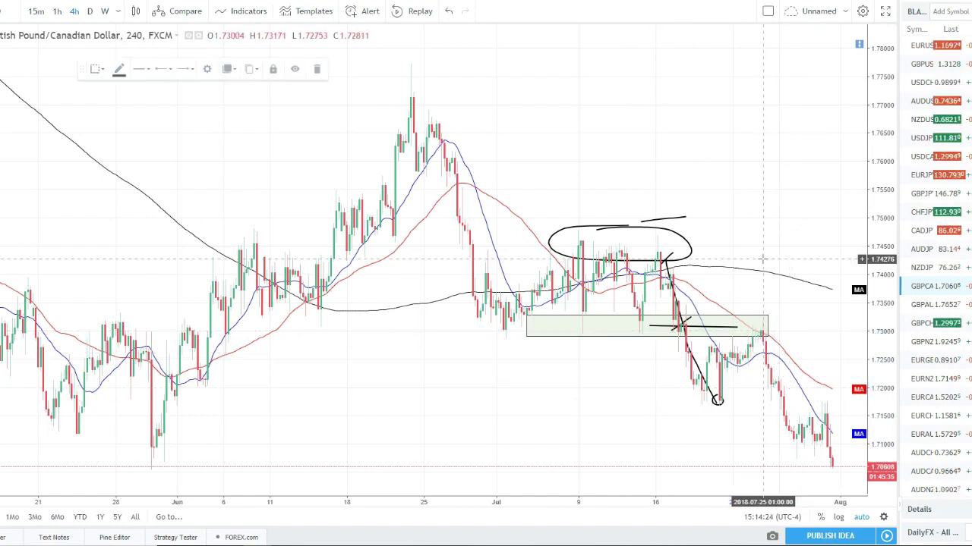
Remove all drawing tools from the GBP/CAD chart, keeping the moving averages
{"action": "right_click", "coordinate": [624, 68]}
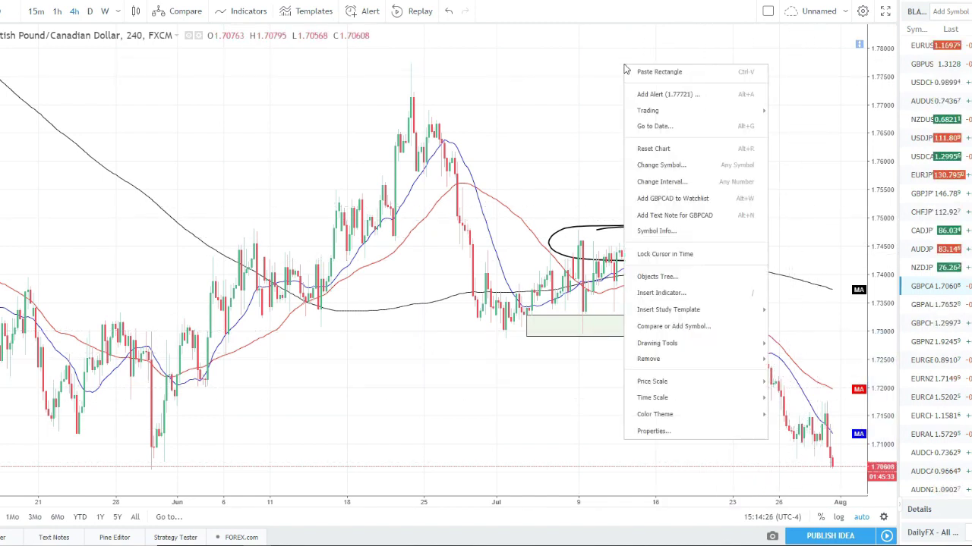
{"action": "mouse_move", "coordinate": [695, 359]}
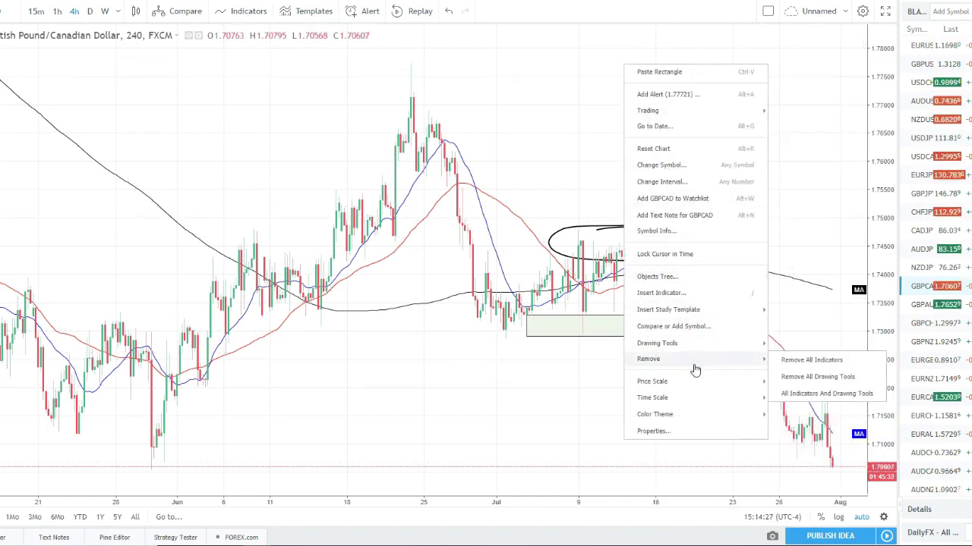
{"action": "left_click", "coordinate": [791, 375]}
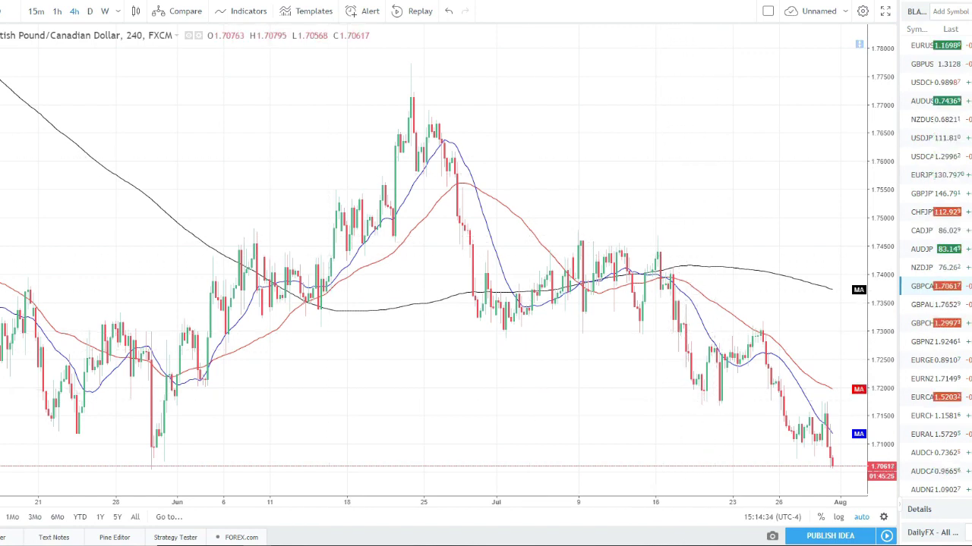
Draw a rectangle at the mid-July high from about 1.7421 to 1.7482, spanning 16 to 19 July
{"action": "left_click", "coordinate": [1, 102]}
{"action": "left_click", "coordinate": [17, 130]}
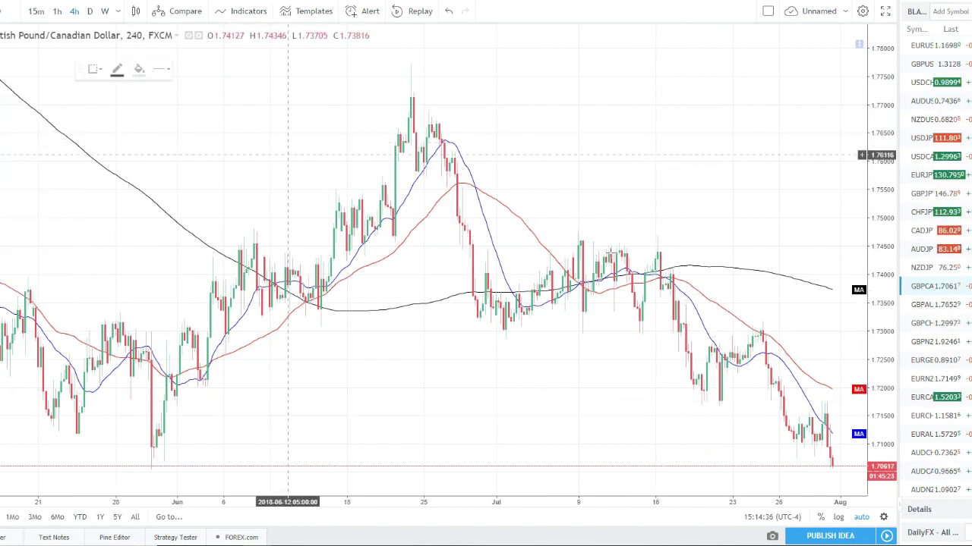
{"action": "left_click", "coordinate": [660, 263]}
{"action": "left_click_drag", "start_coordinate": [660, 262], "coordinate": [711, 228]}
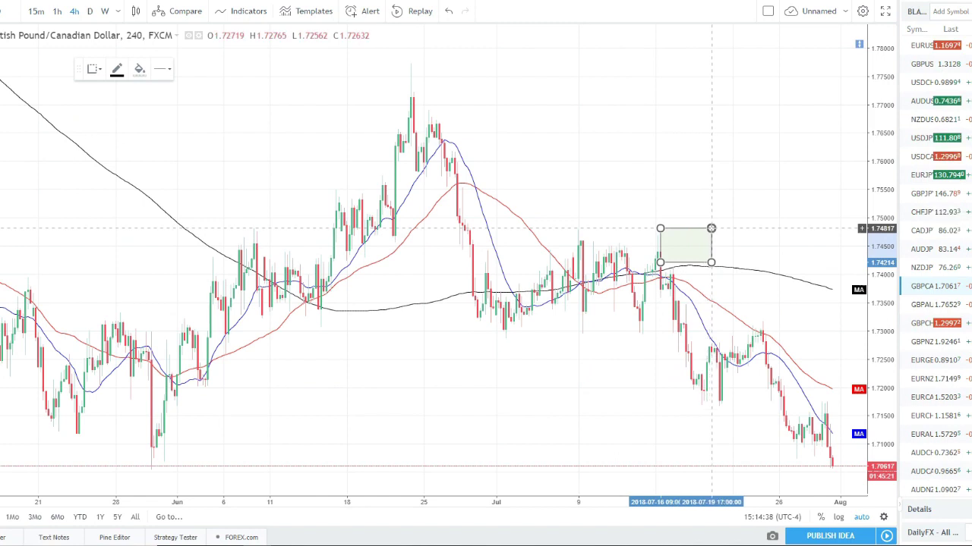
Stretch the rectangle down past the July lows to about 1.7149, and delete it
{"action": "left_click", "coordinate": [809, 258]}
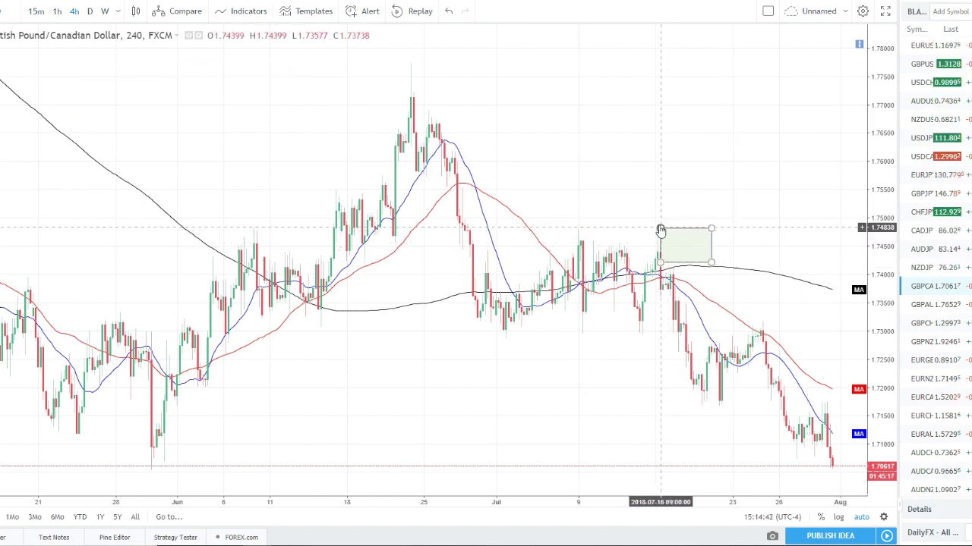
{"action": "left_click_drag", "start_coordinate": [662, 230], "coordinate": [657, 416]}
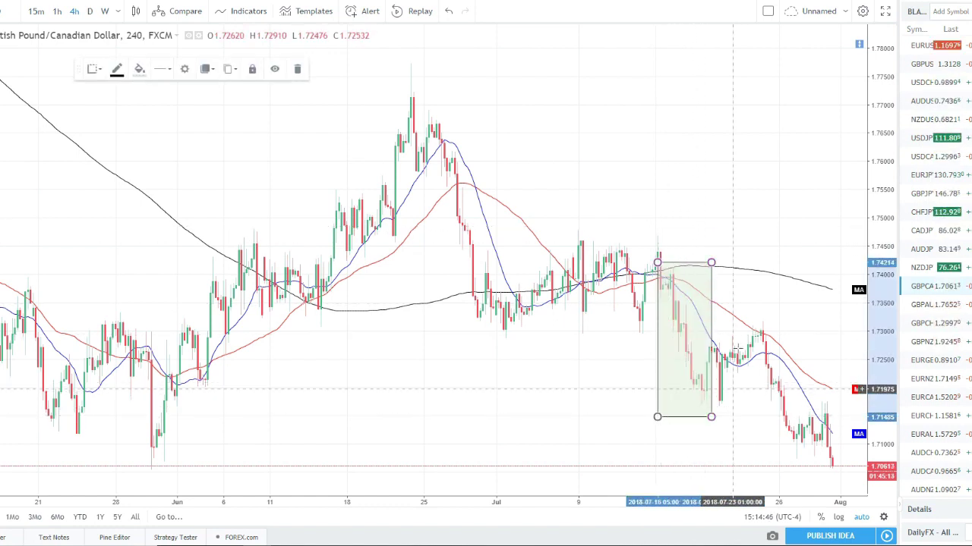
{"action": "key", "text": "Delete"}
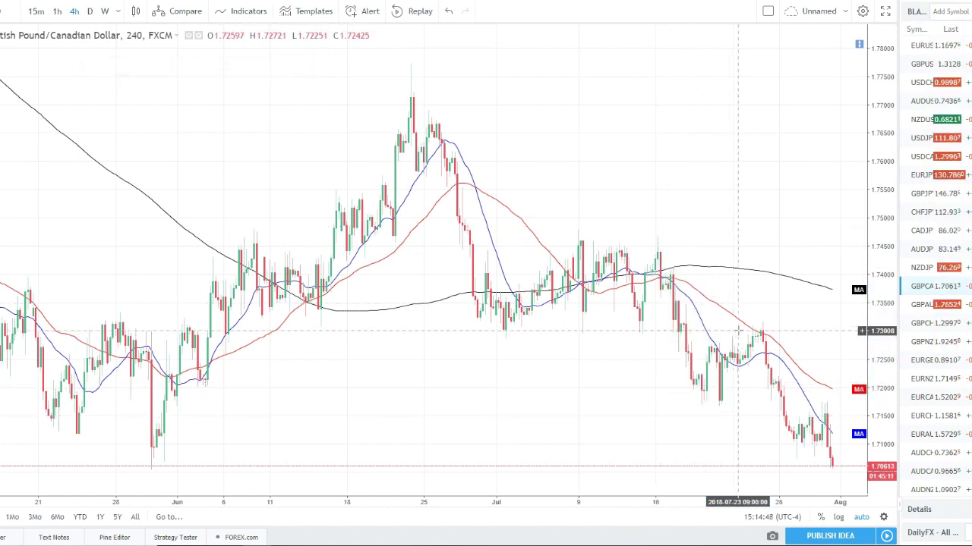